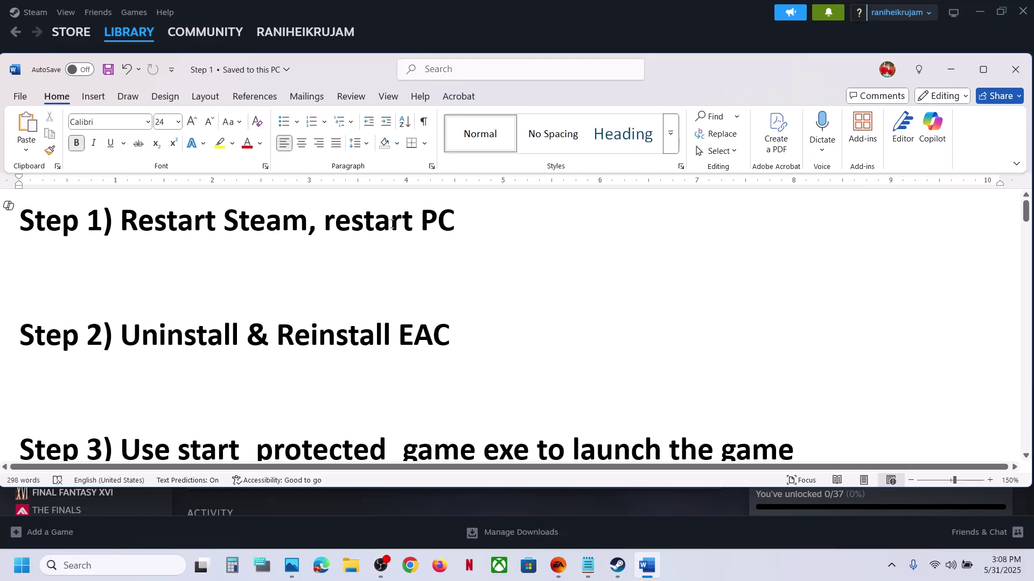
Step: Highlight "restart PC" in the Word notes and view the Restart choice in the Windows power options without restarting
drag(392, 225, 456, 222)
click(544, 52)
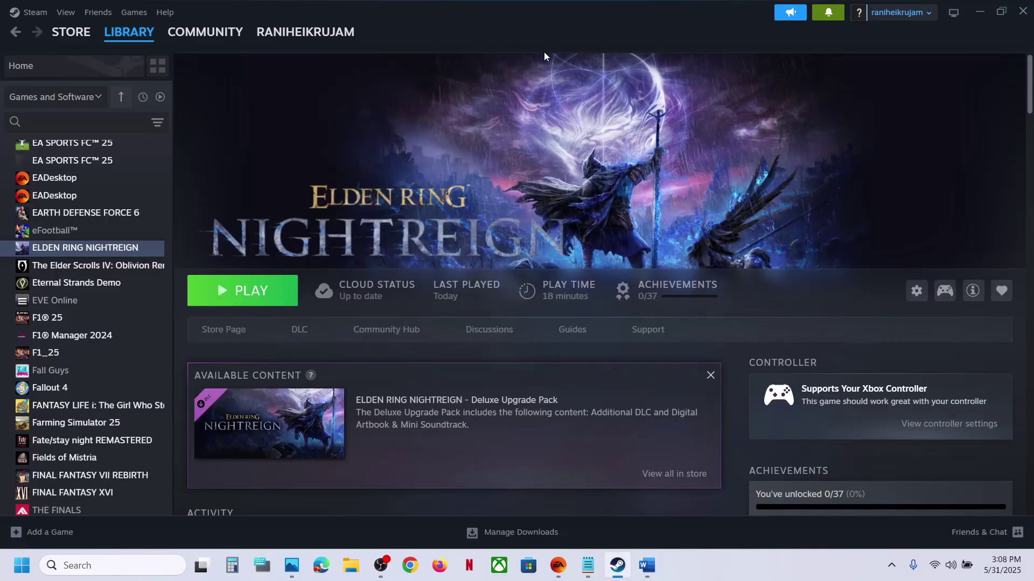
click(21, 565)
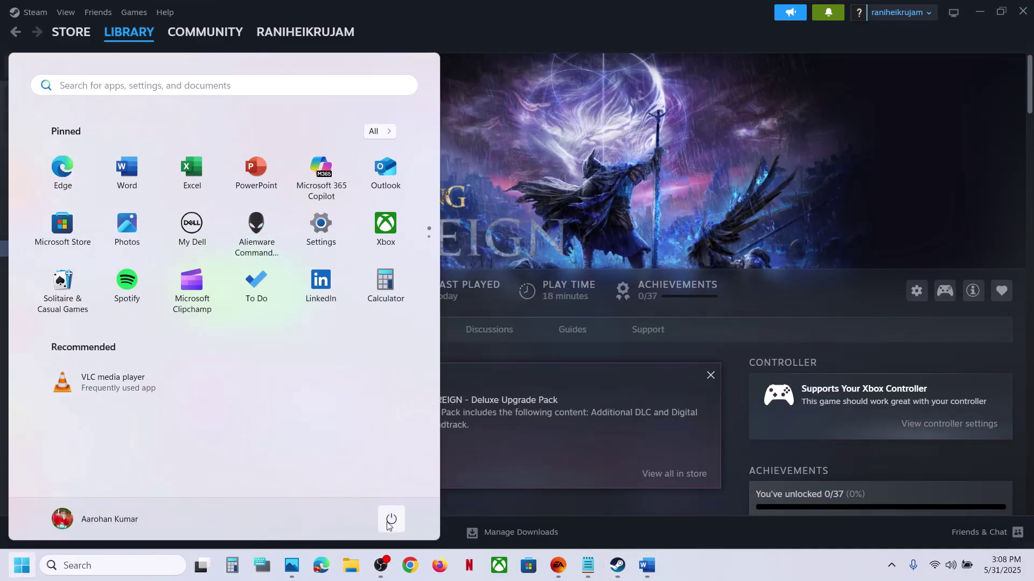
click(390, 520)
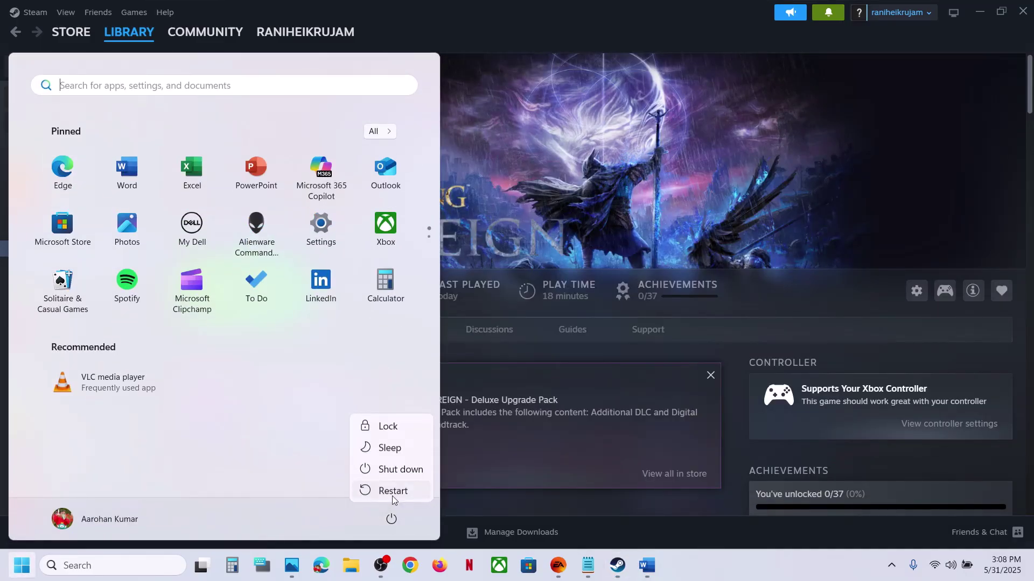
click(690, 145)
Step: Switch to the Word notes, highlight the Step 2 text "Uninstall & Reinstall EAC", and return to Steam
click(647, 564)
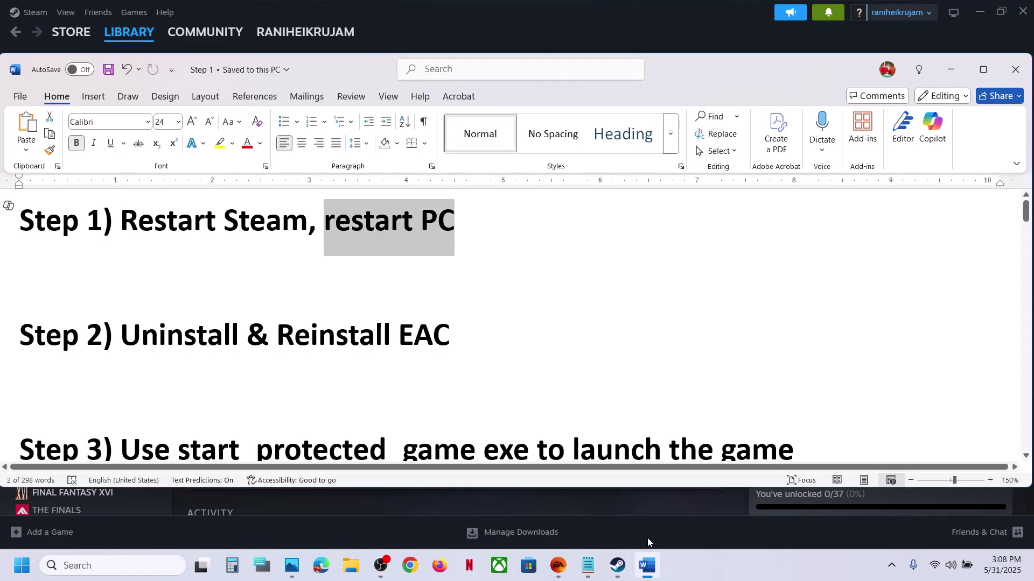
drag(129, 332, 433, 344)
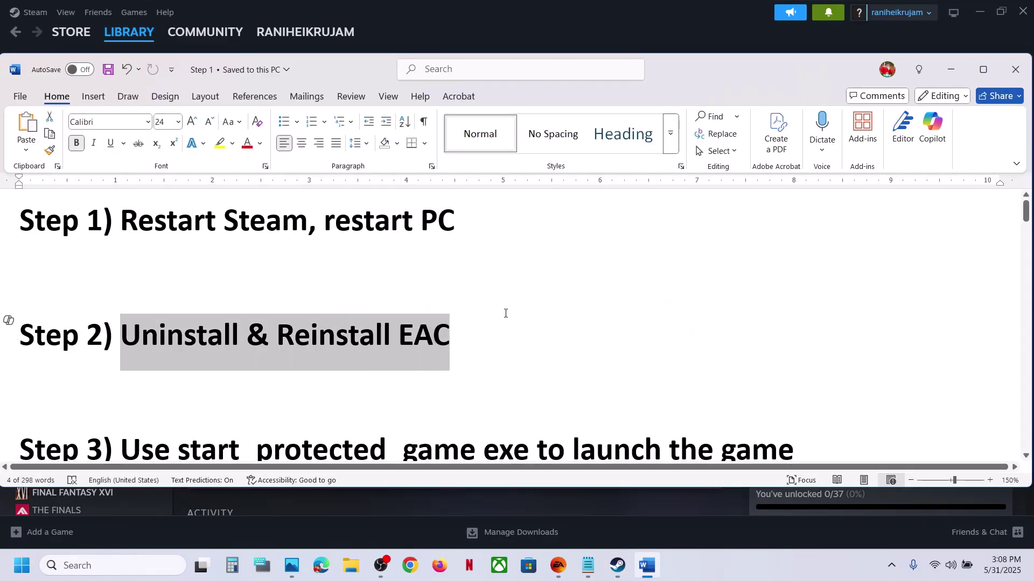
click(661, 25)
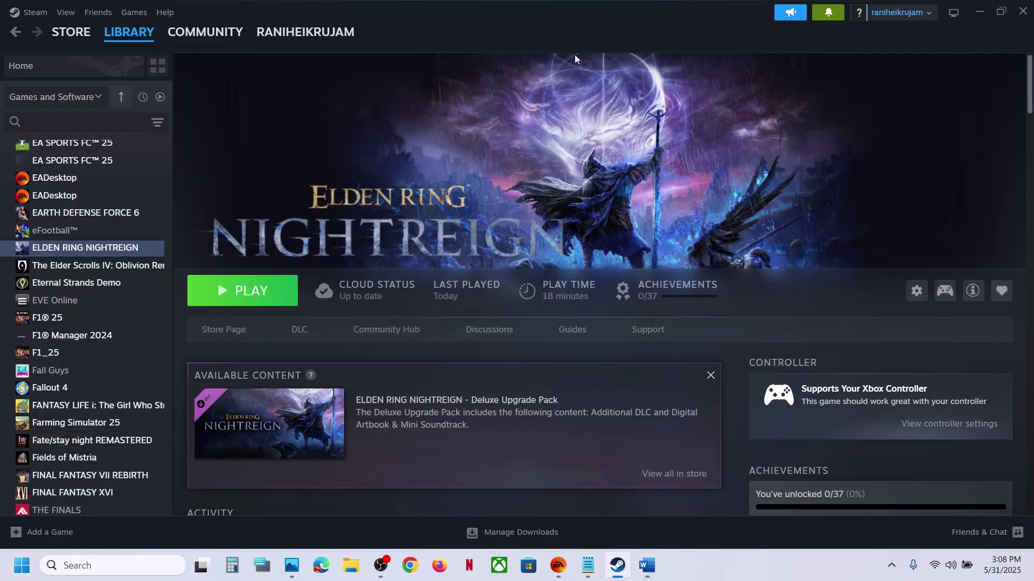
Step: Browse the local files of ELDEN RING NIGHTREIGN from the Steam library and open its Game\easyanticheat folder
right_click(116, 249)
mouse_move(160, 334)
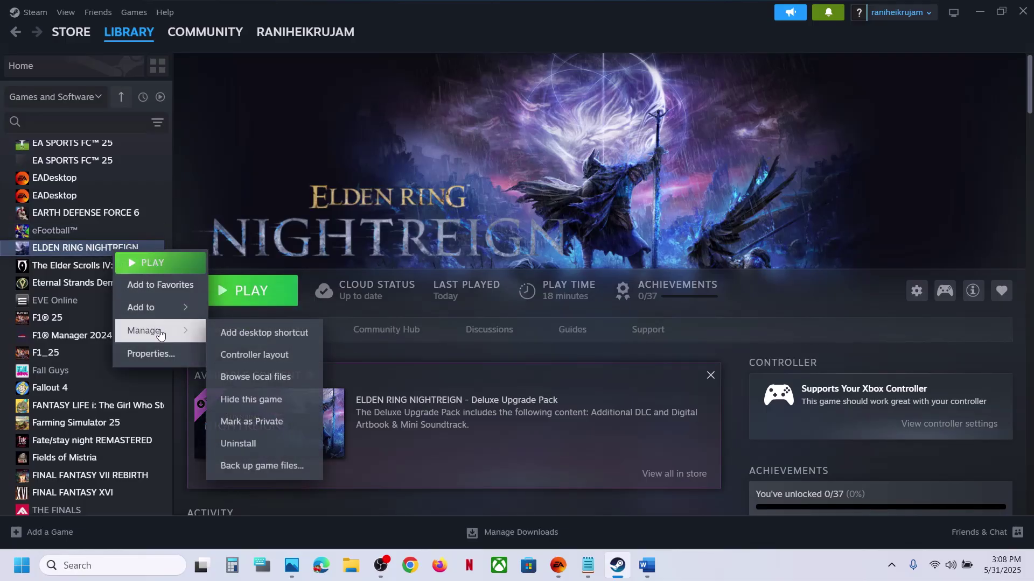
click(255, 378)
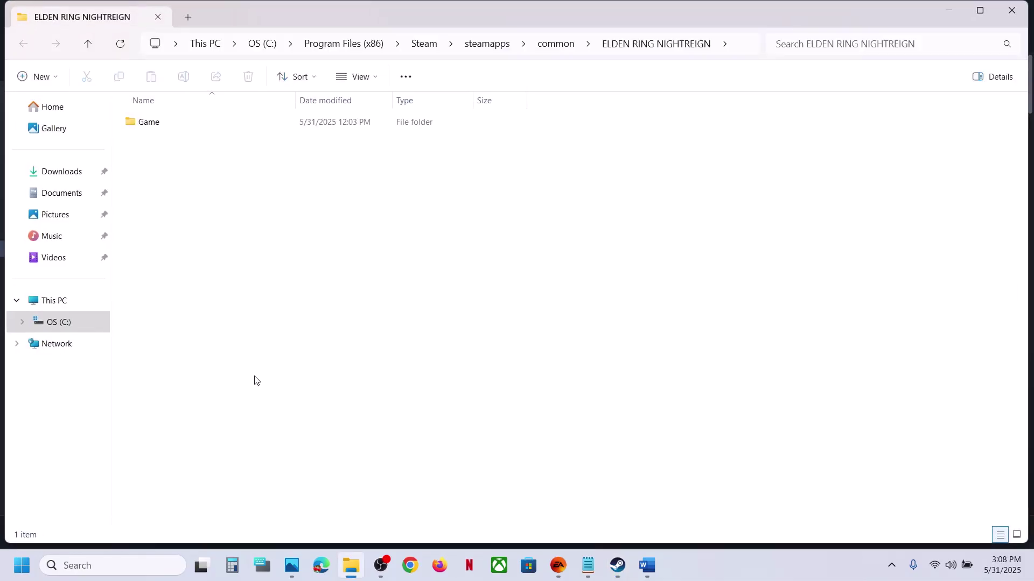
double_click(167, 119)
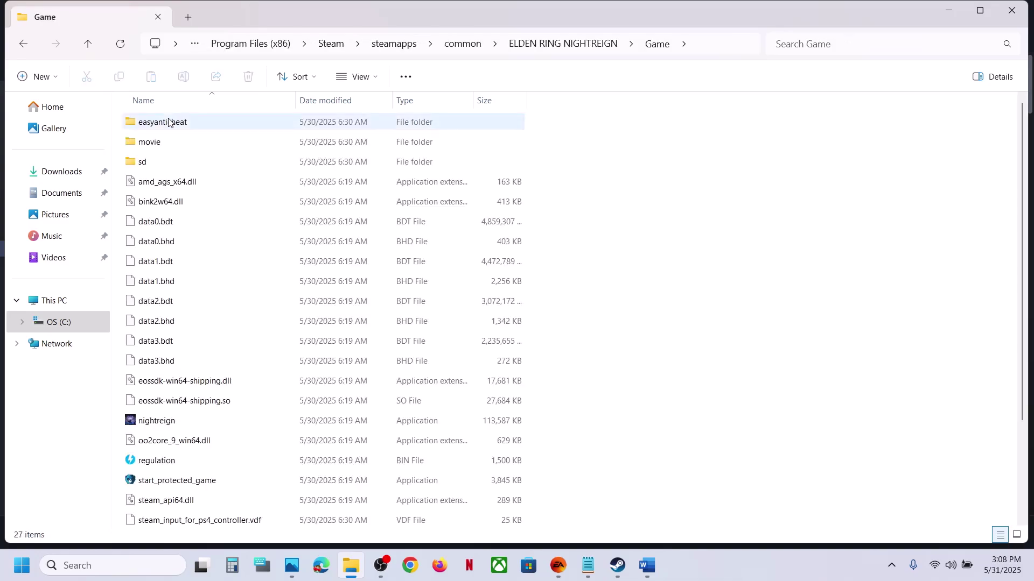
click(185, 125)
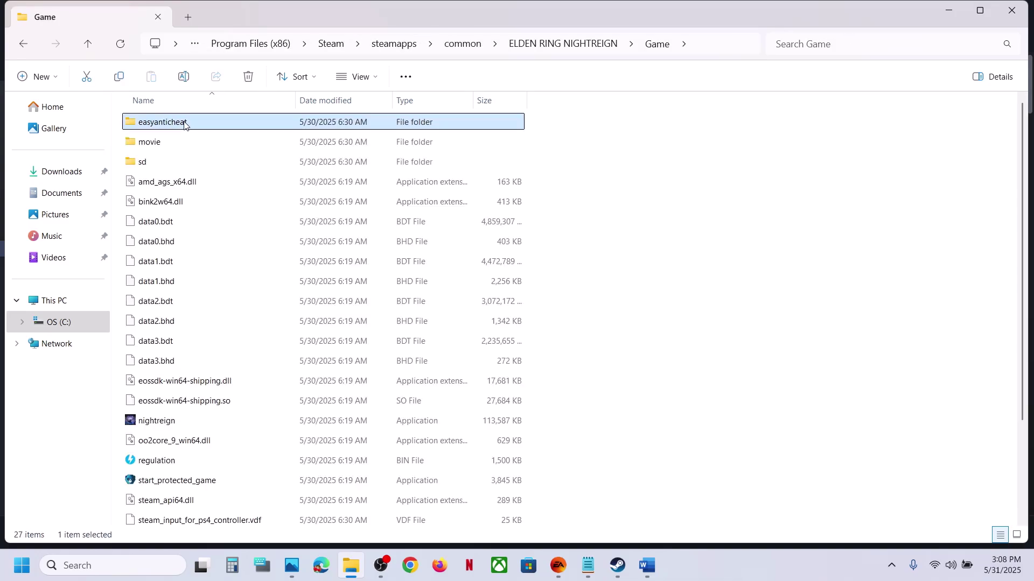
double_click(184, 124)
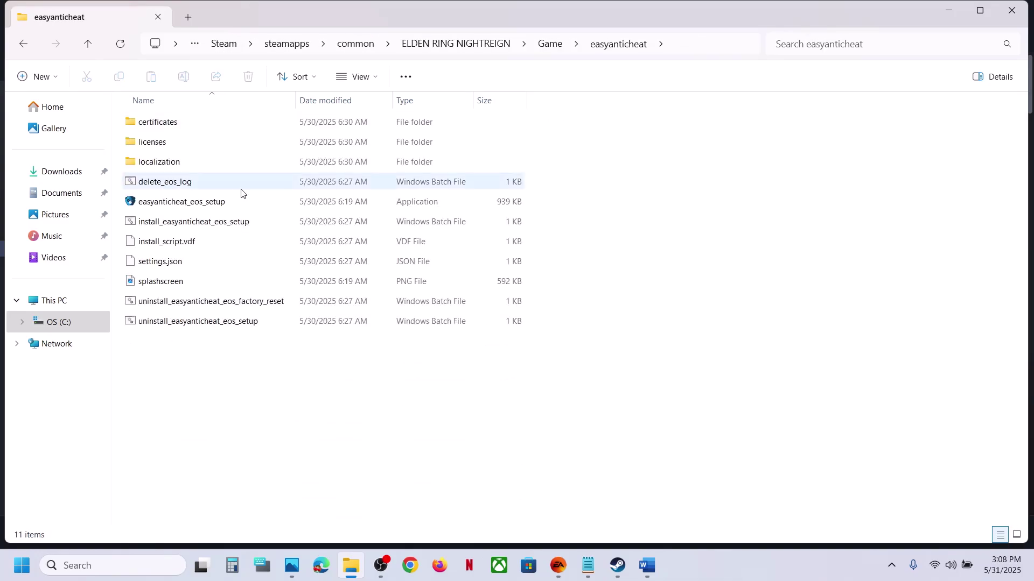
Step: Run the uninstall_easyanticheat_eos_setup batch file as administrator, allow the changes, and close its console
click(199, 323)
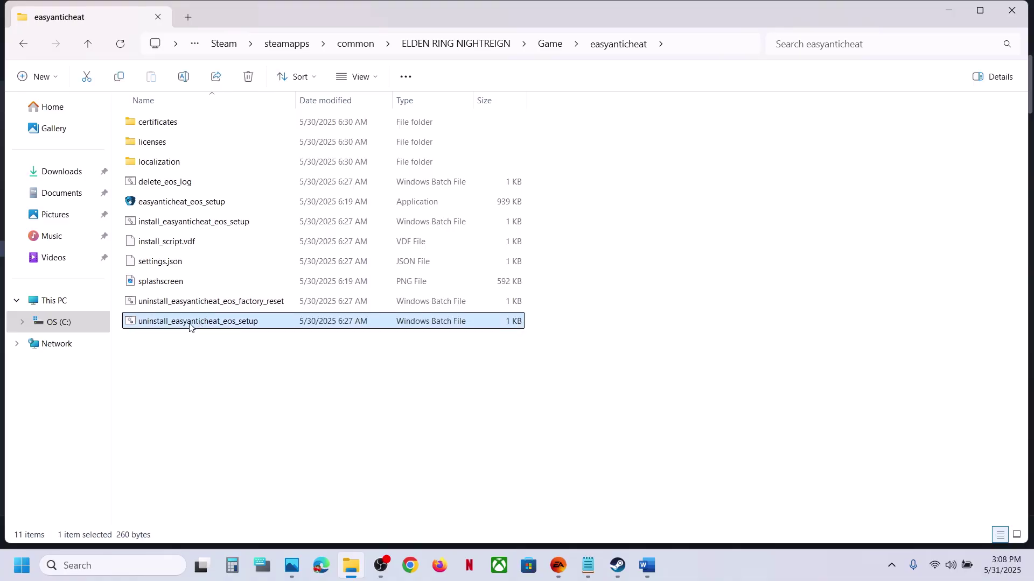
right_click(190, 326)
click(246, 272)
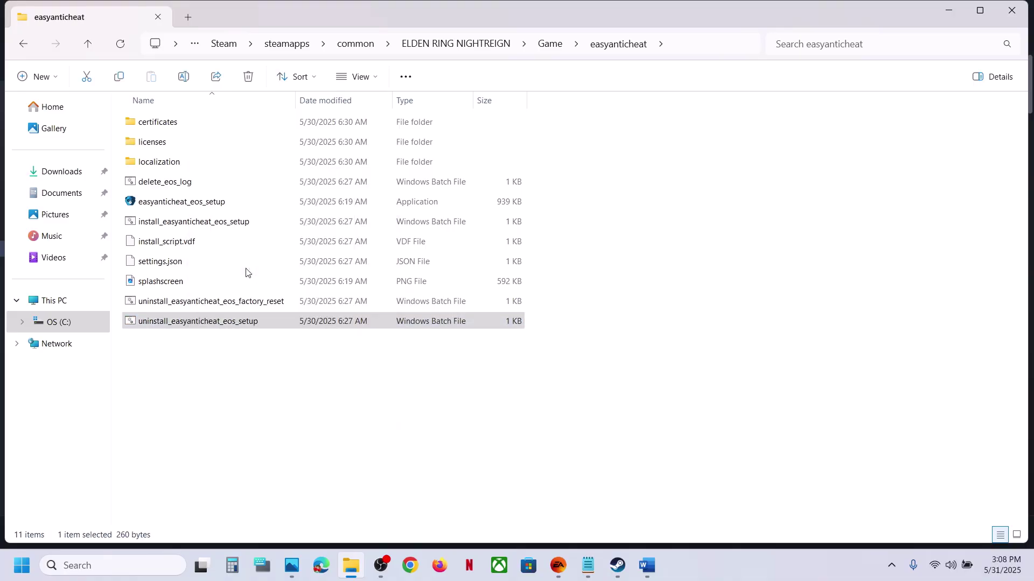
click(464, 420)
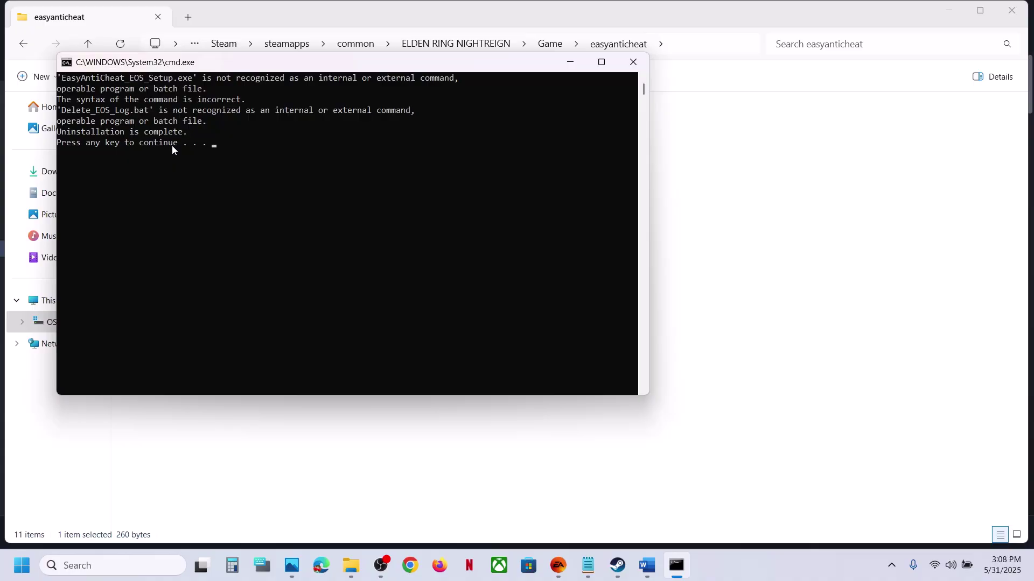
key(Return)
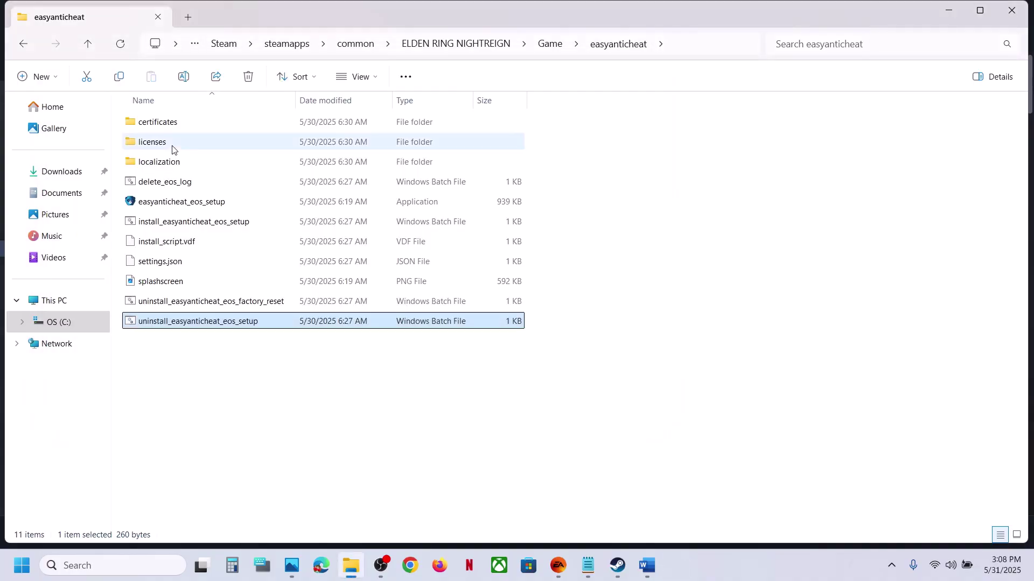
Step: Run the uninstall_easyanticheat_eos_factory_reset batch file as administrator, allow the changes, and close its console
click(167, 302)
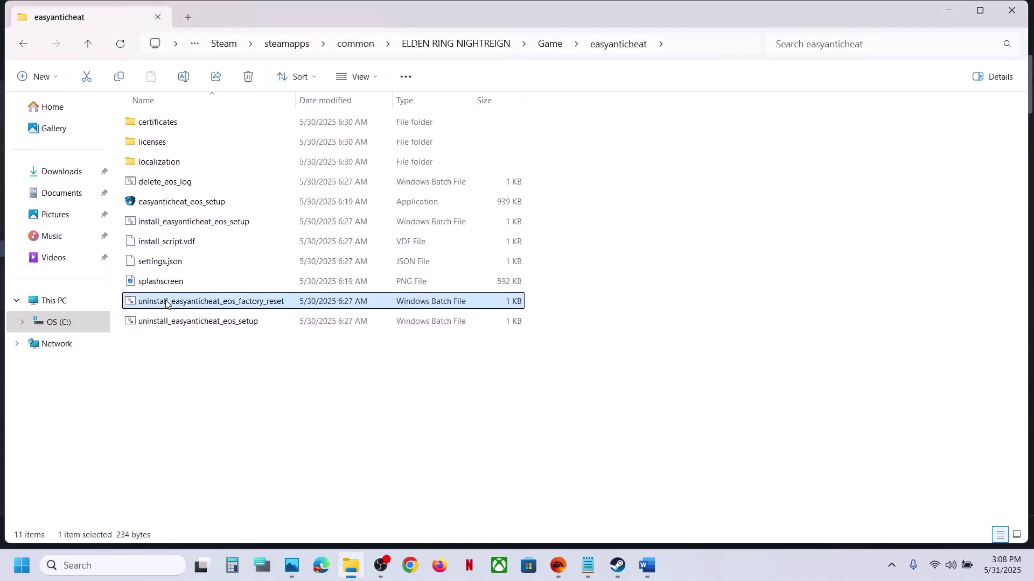
right_click(197, 307)
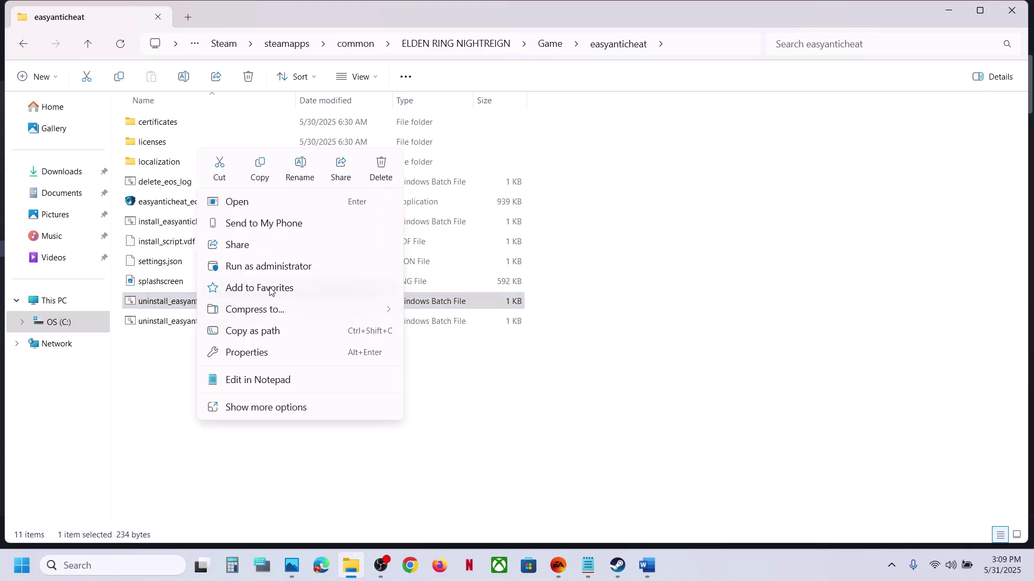
click(294, 267)
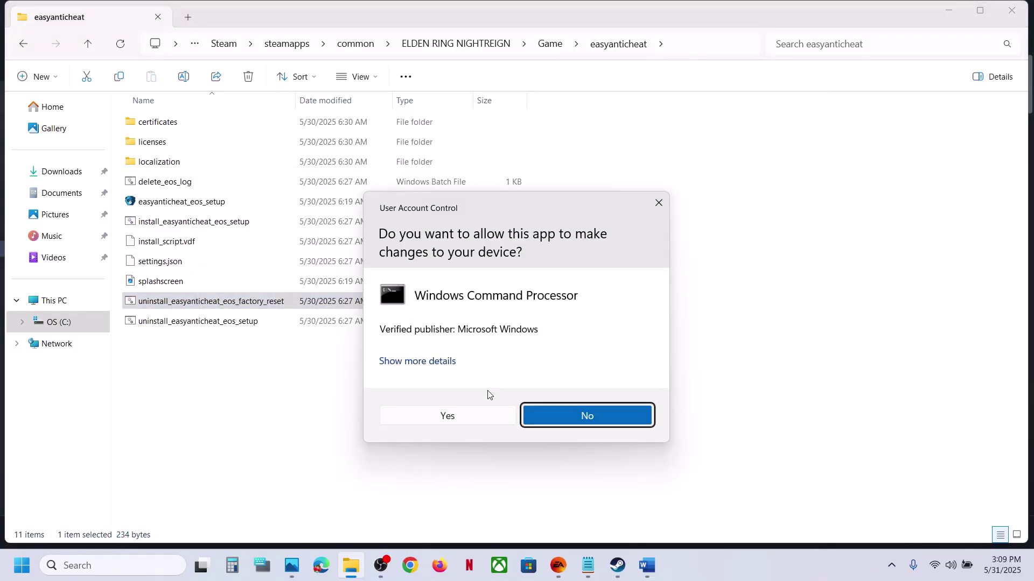
click(451, 418)
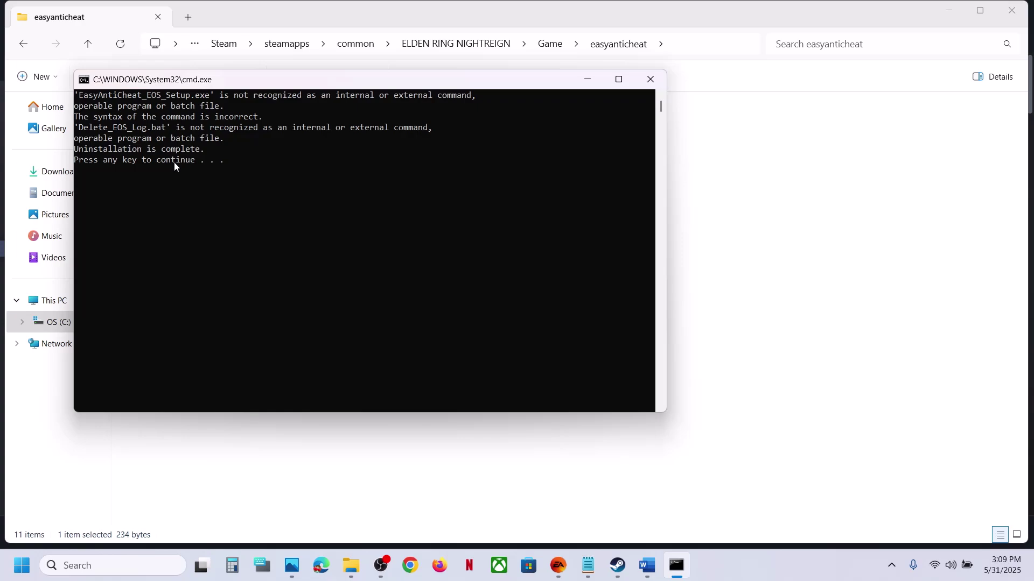
key(Return)
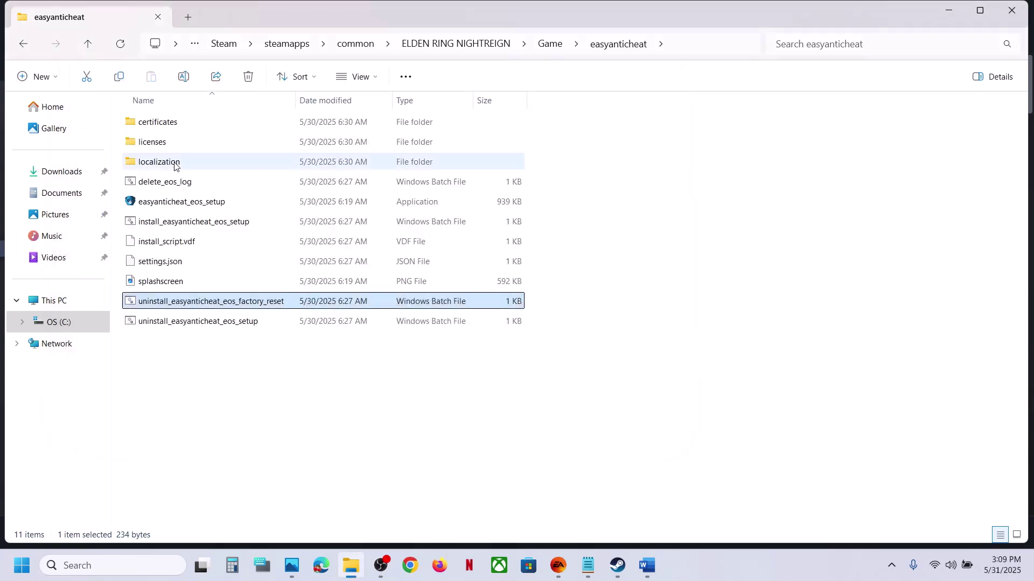
Step: Run the install_easyanticheat_eos_setup batch file as administrator, allow the changes, and close its console
click(173, 226)
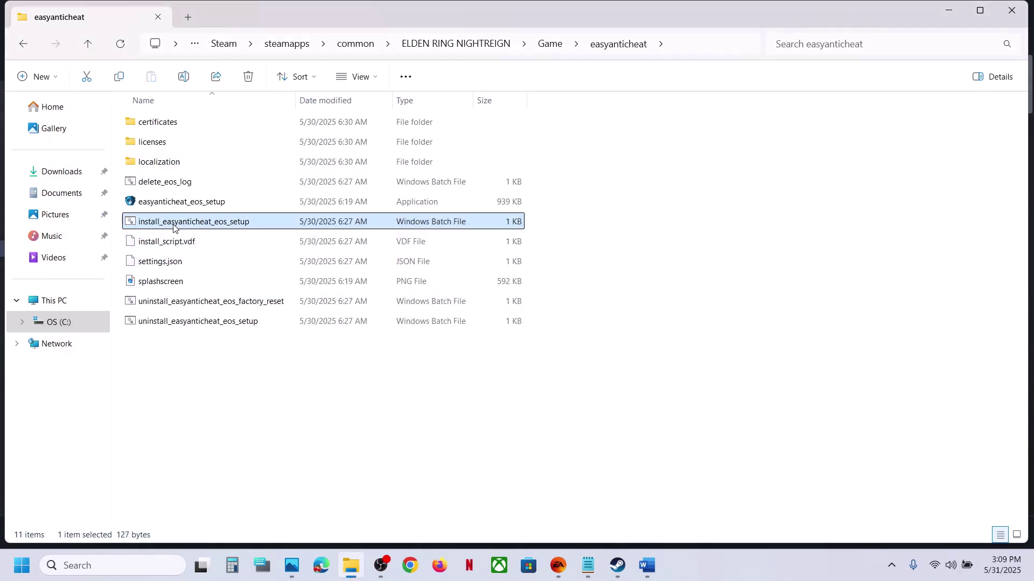
right_click(200, 225)
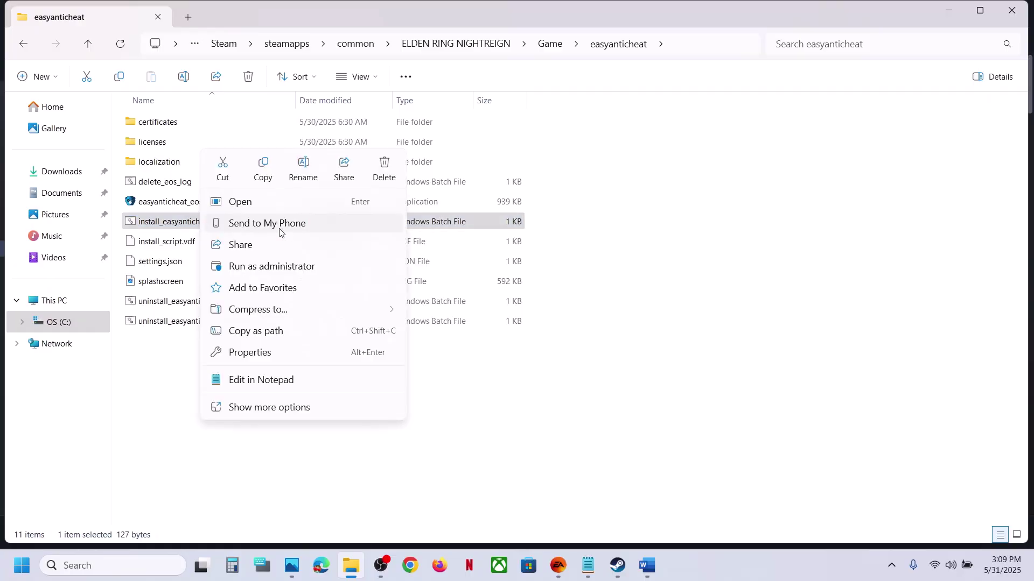
click(275, 266)
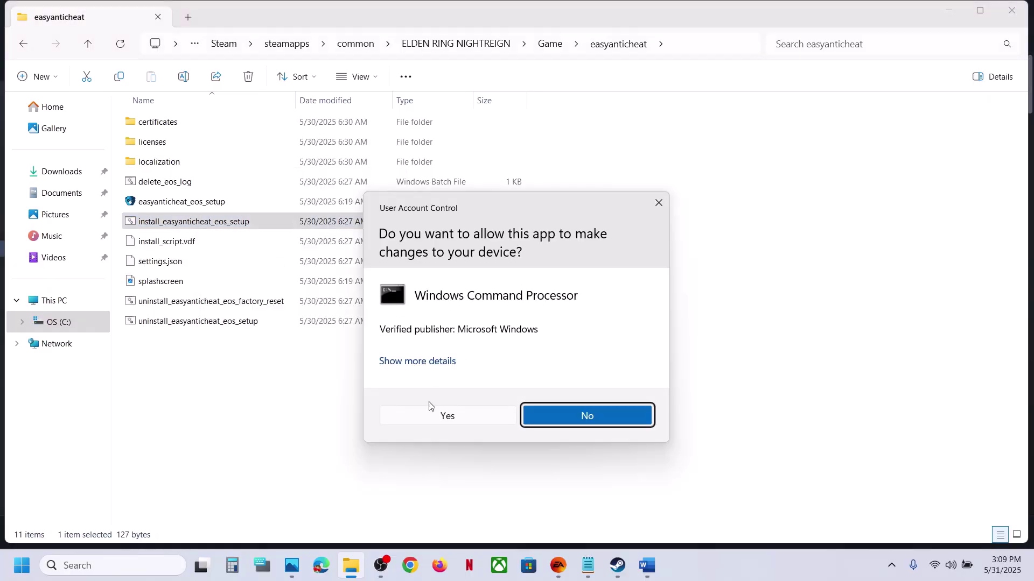
click(423, 422)
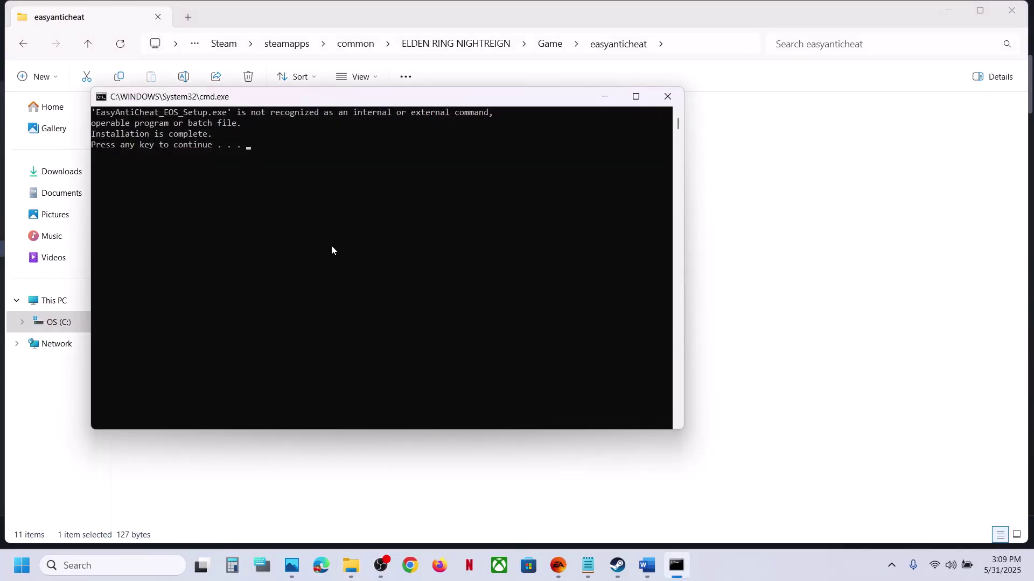
click(258, 178)
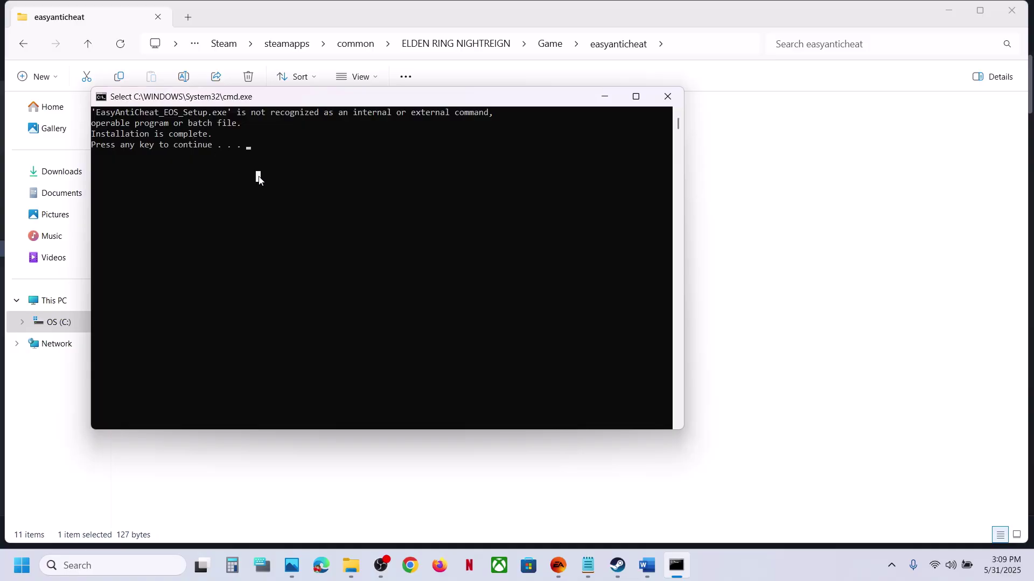
key(Return)
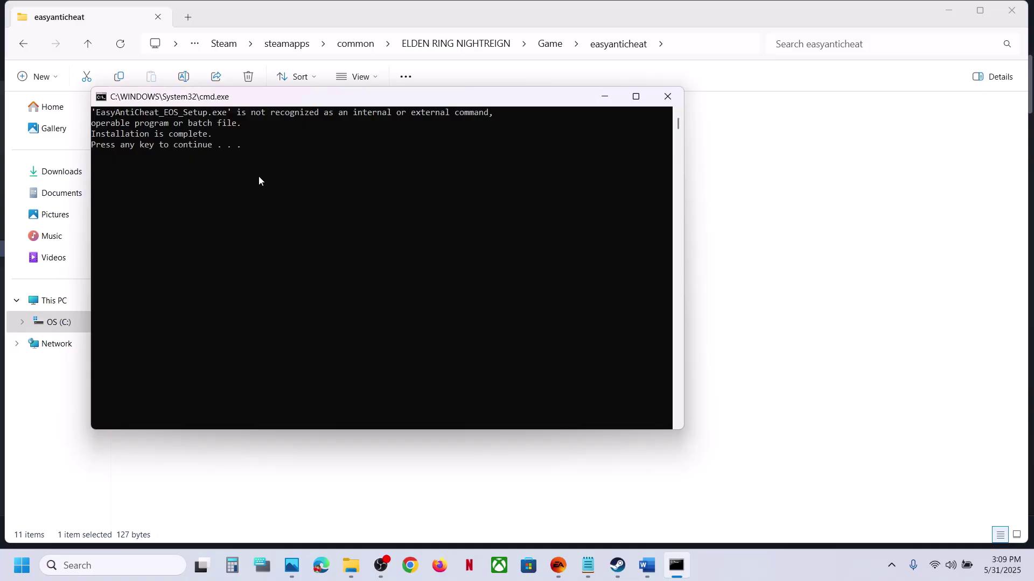
key(Return)
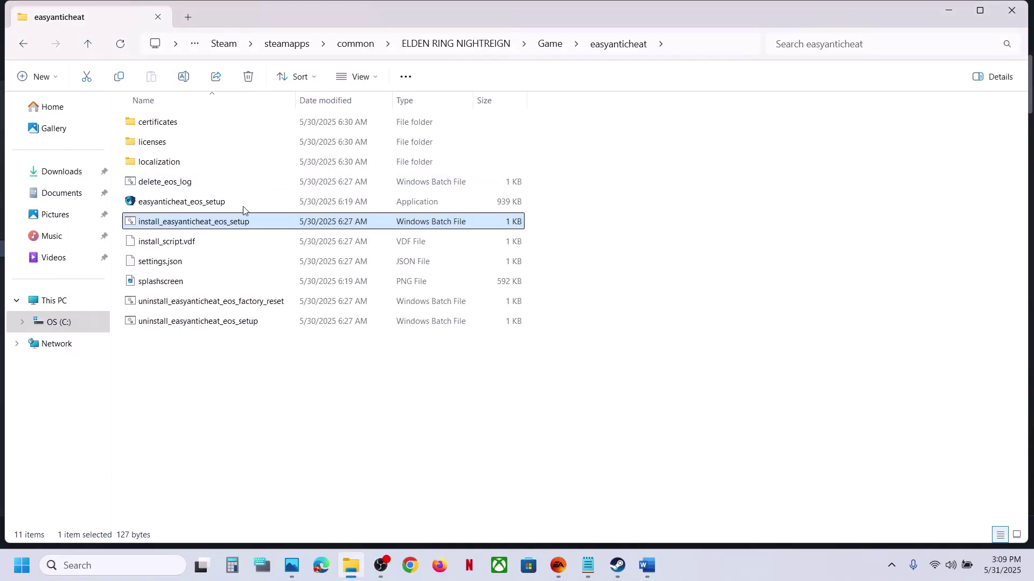
Step: Run the easyanticheat_eos_setup application as administrator and allow it to make changes
click(189, 209)
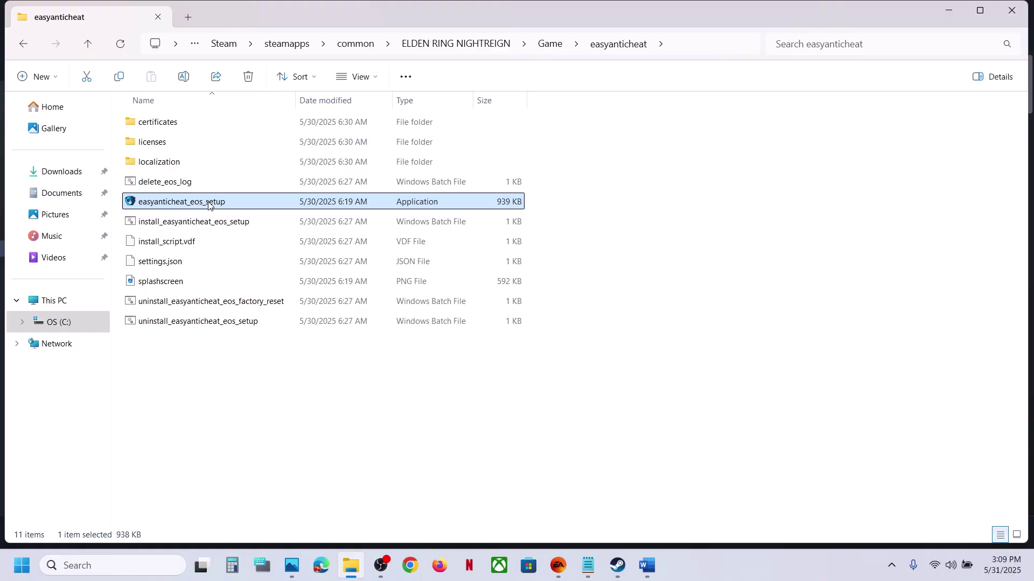
right_click(209, 205)
click(284, 238)
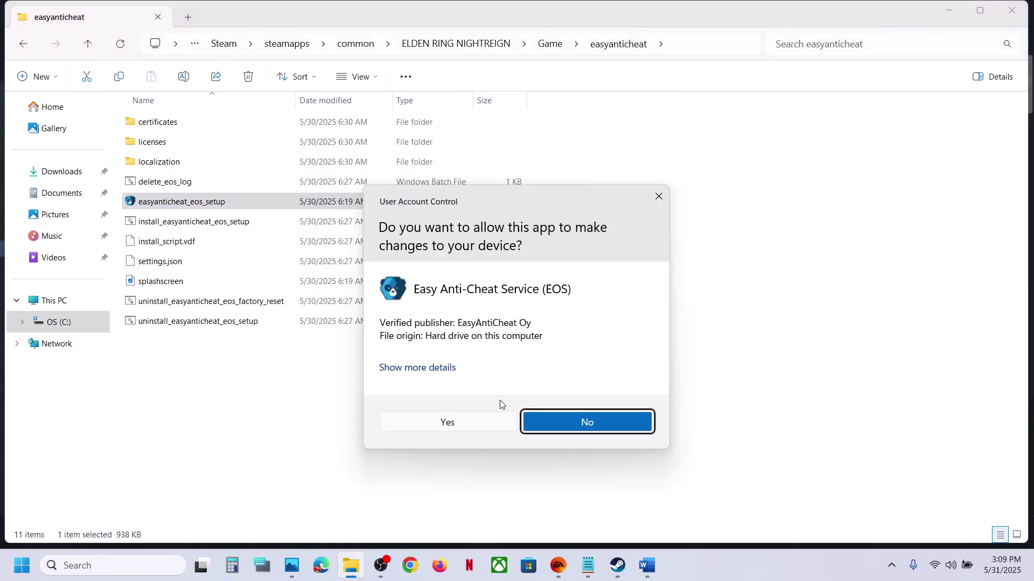
click(471, 426)
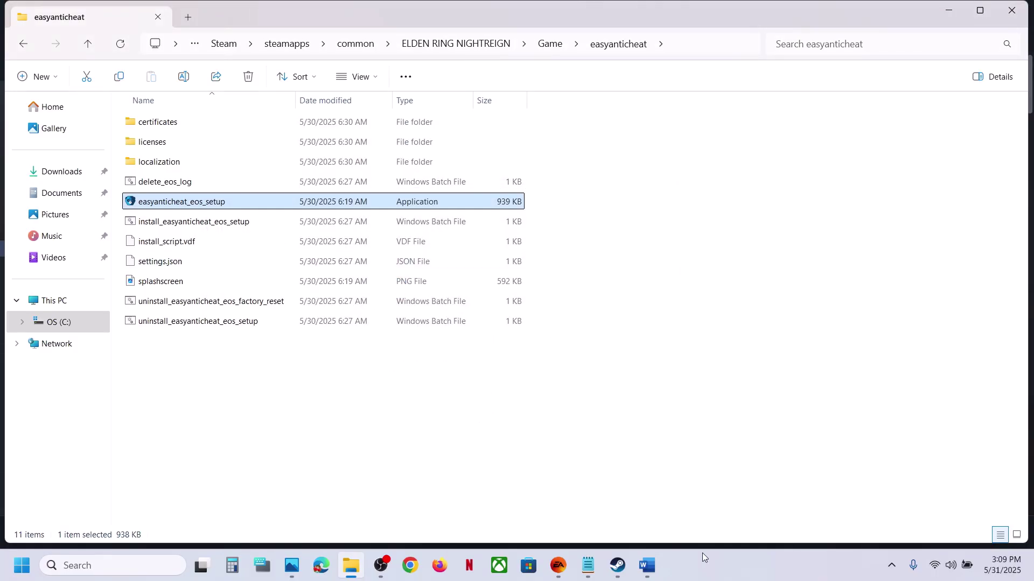
Step: Switch to the Word notes and highlight the Step 3 text about launching with start_protected_game exe
click(619, 564)
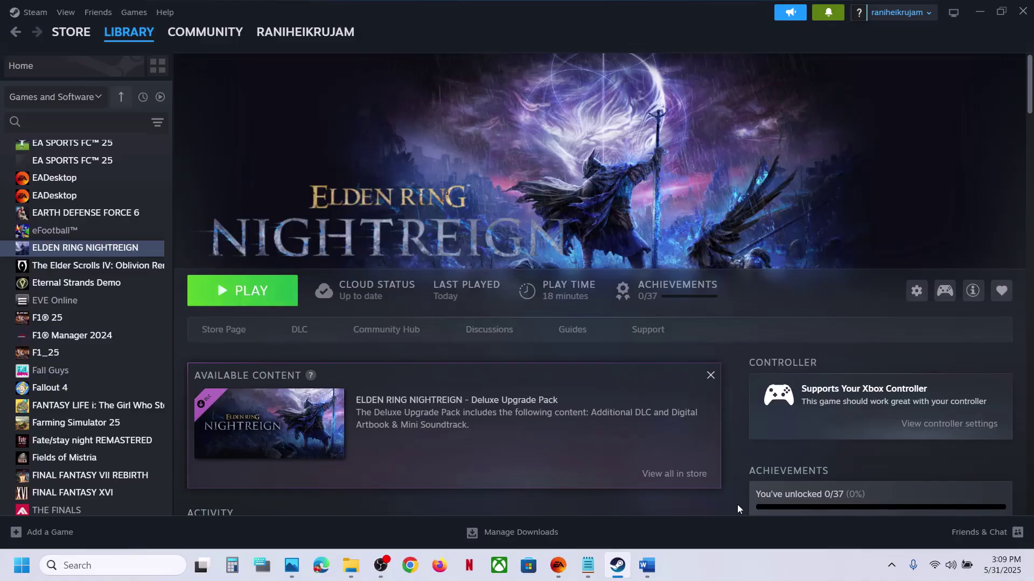
click(647, 570)
scroll(322, 333, down, 1)
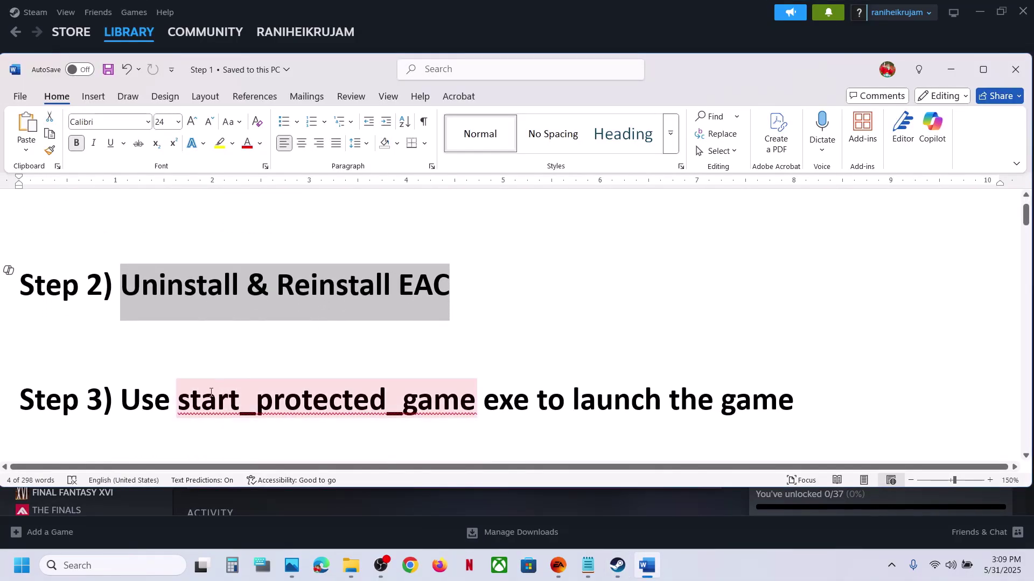
drag(183, 402, 566, 396)
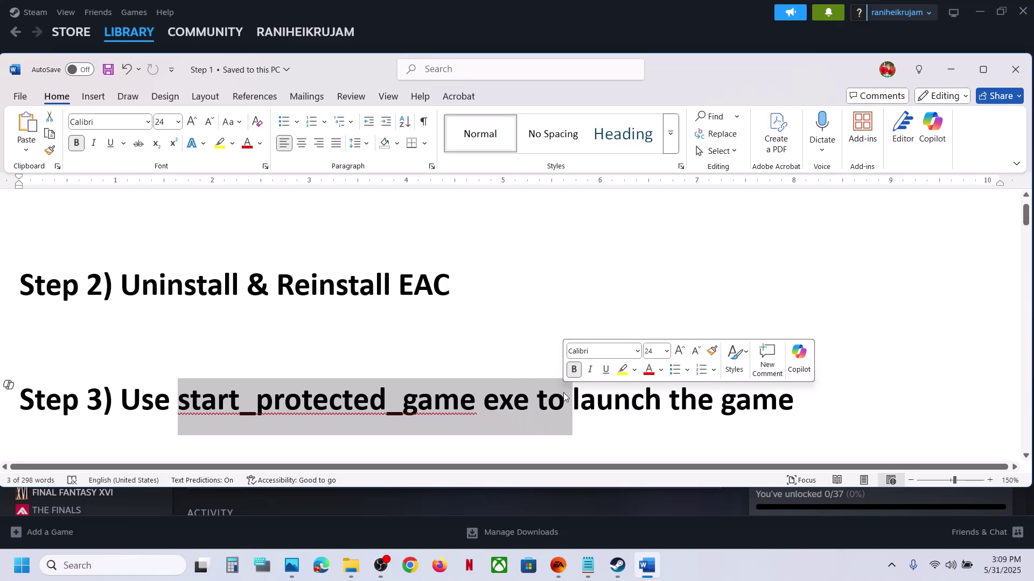
click(564, 393)
Step: Return to the Steam library, browse the local files of ELDEN RING NIGHTREIGN, and open the Game folder
click(951, 69)
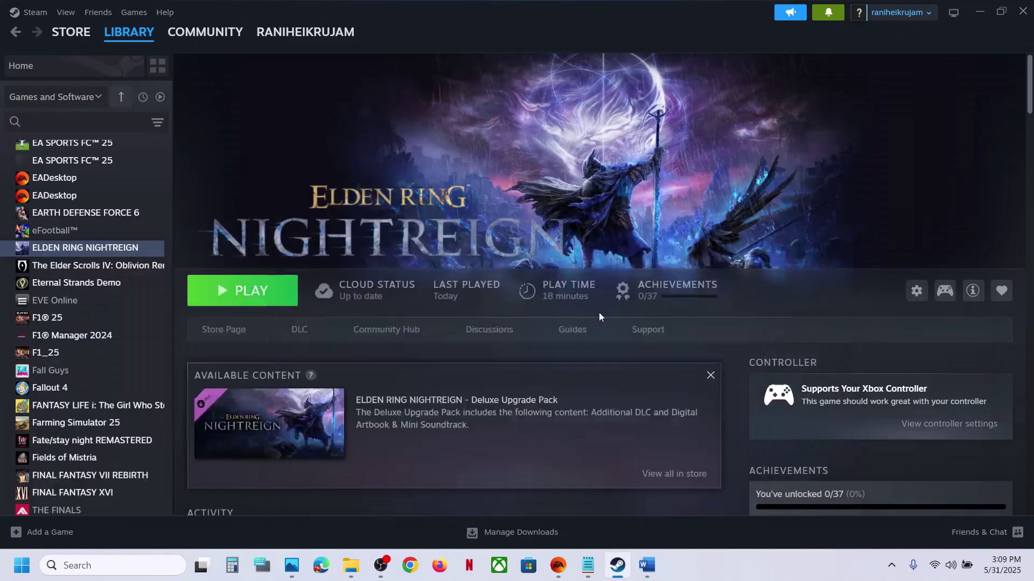
right_click(128, 250)
mouse_move(172, 329)
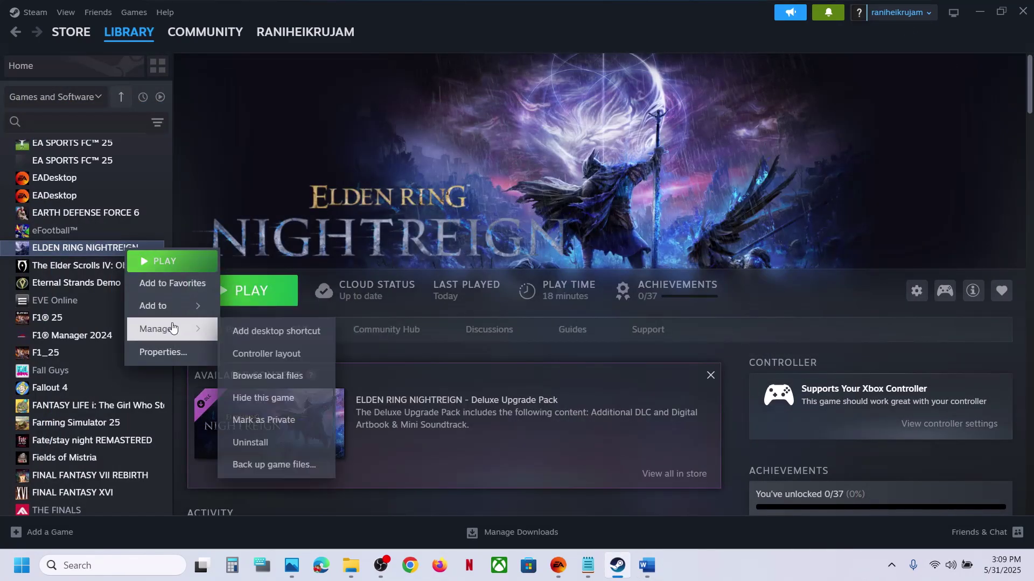
click(260, 377)
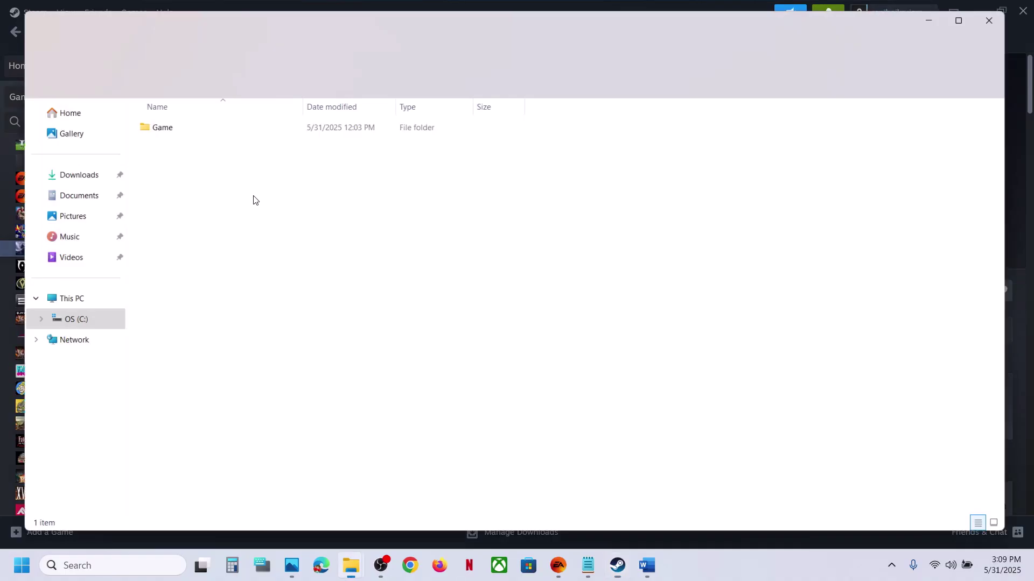
double_click(170, 127)
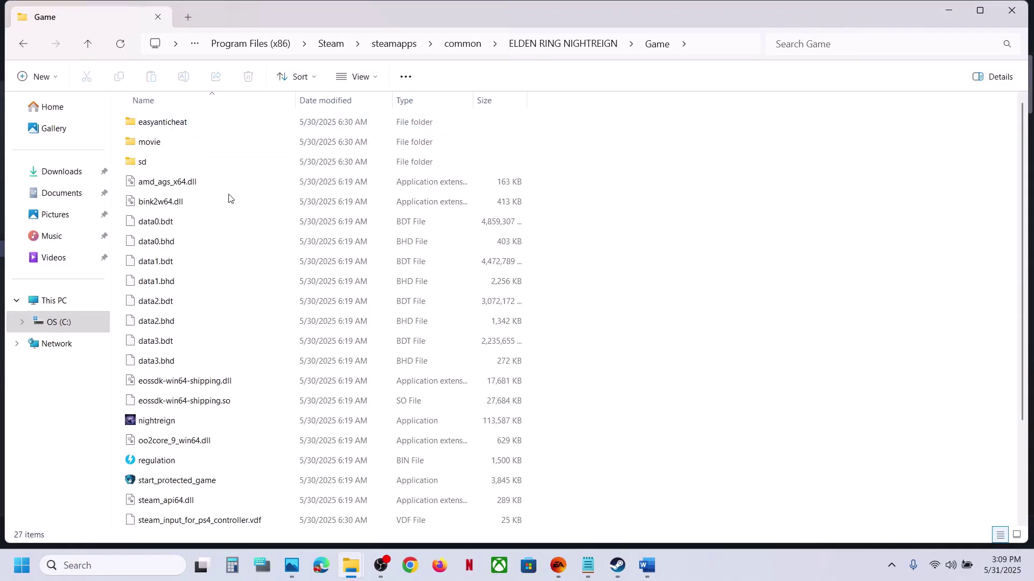
Step: Locate the start_protected_game application in the Game folder and look at its Run as administrator option
scroll(203, 383, down, 2)
click(191, 366)
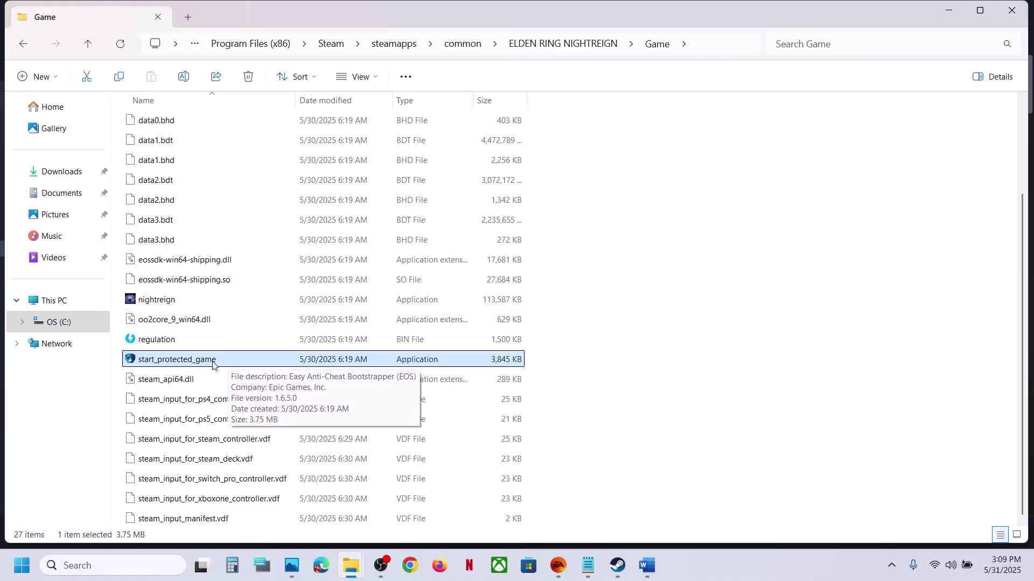
right_click(212, 366)
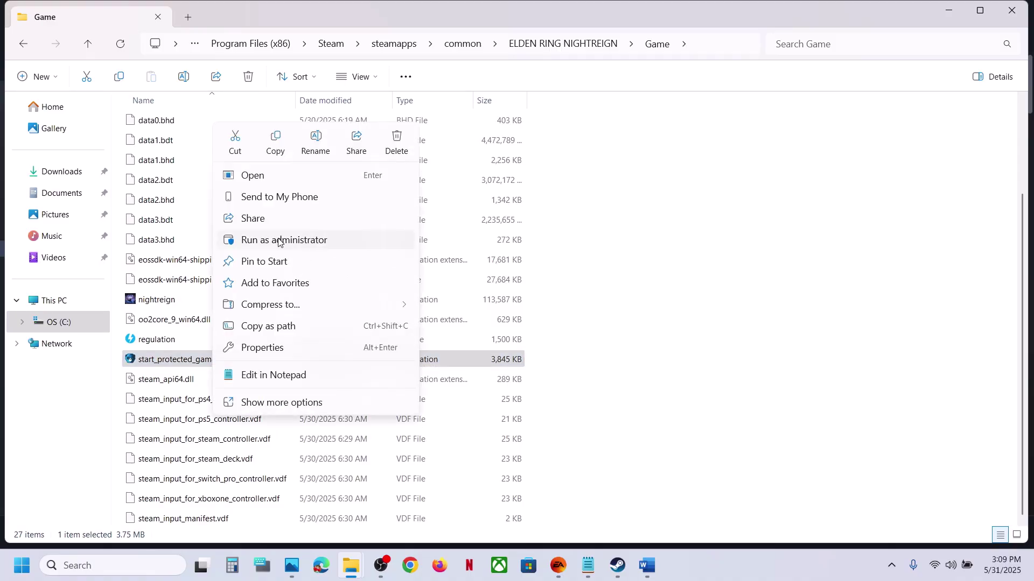
click(181, 365)
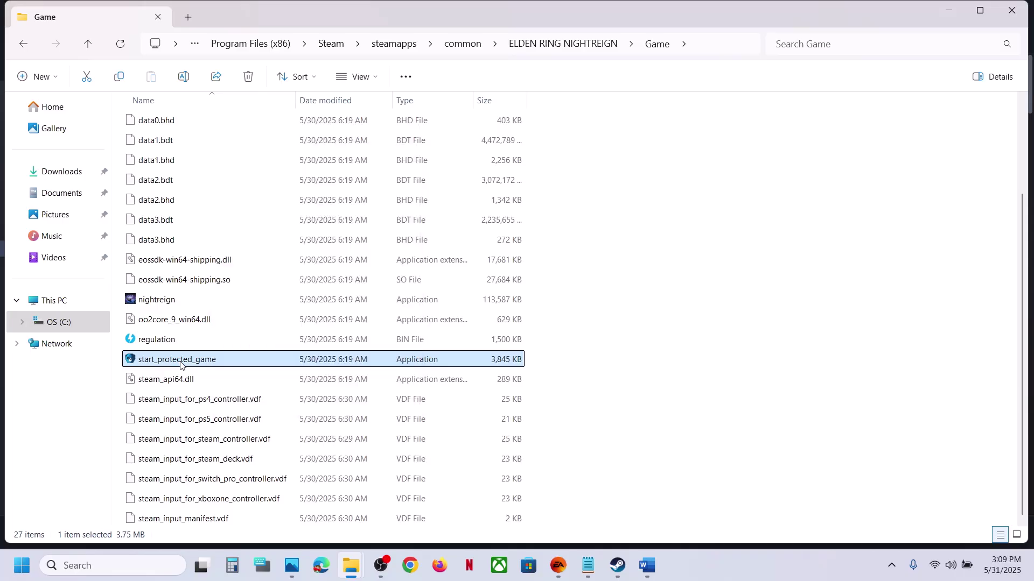
Step: Switch to the Word notes, highlight the Step 4 text about running the game as an administrator, and return to the Game folder
click(646, 570)
scroll(377, 408, down, 3)
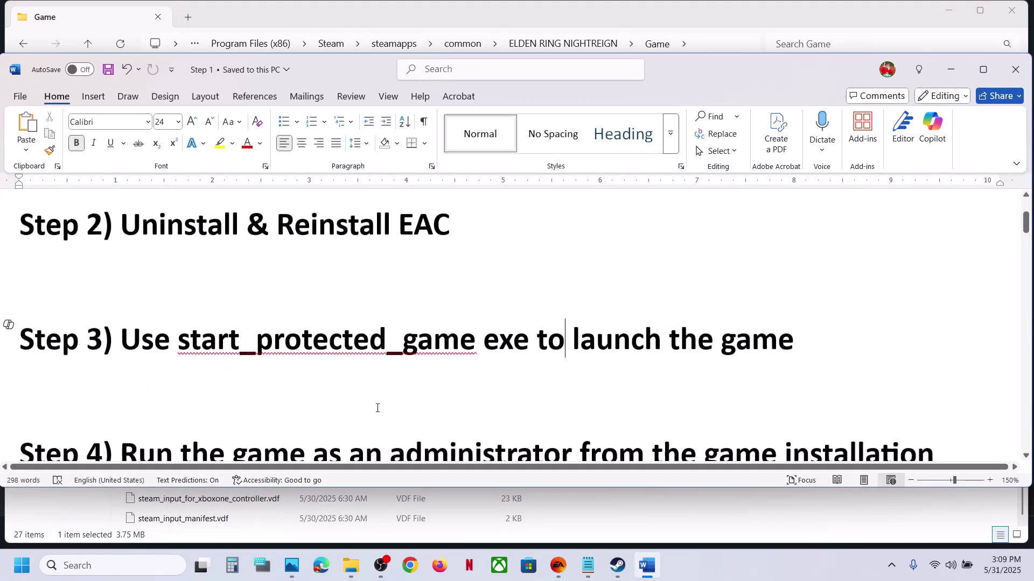
drag(142, 332, 778, 345)
click(950, 75)
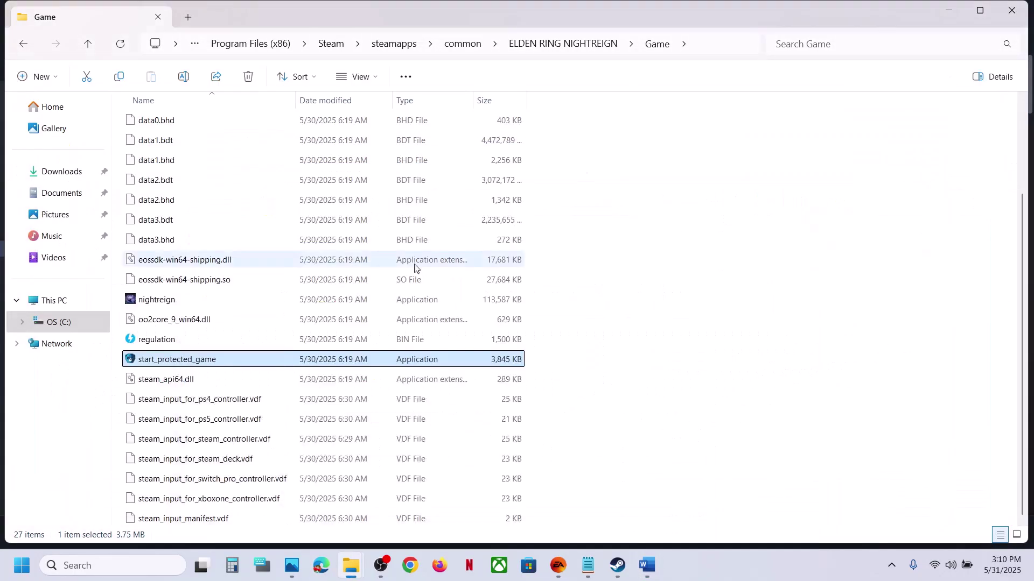
Step: Set the nightreign application's compatibility properties to run the program as an administrator and apply the change
click(185, 303)
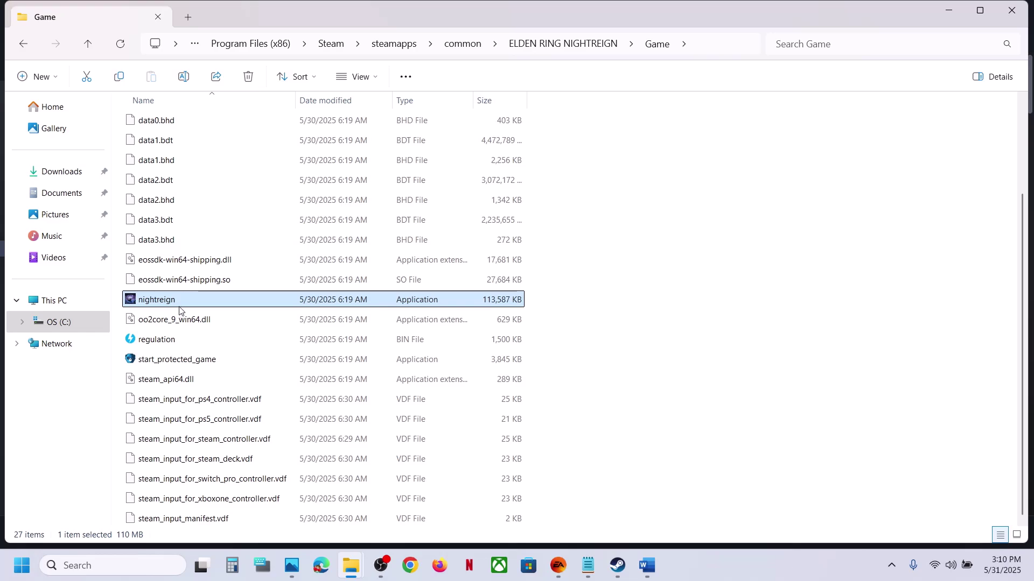
right_click(180, 308)
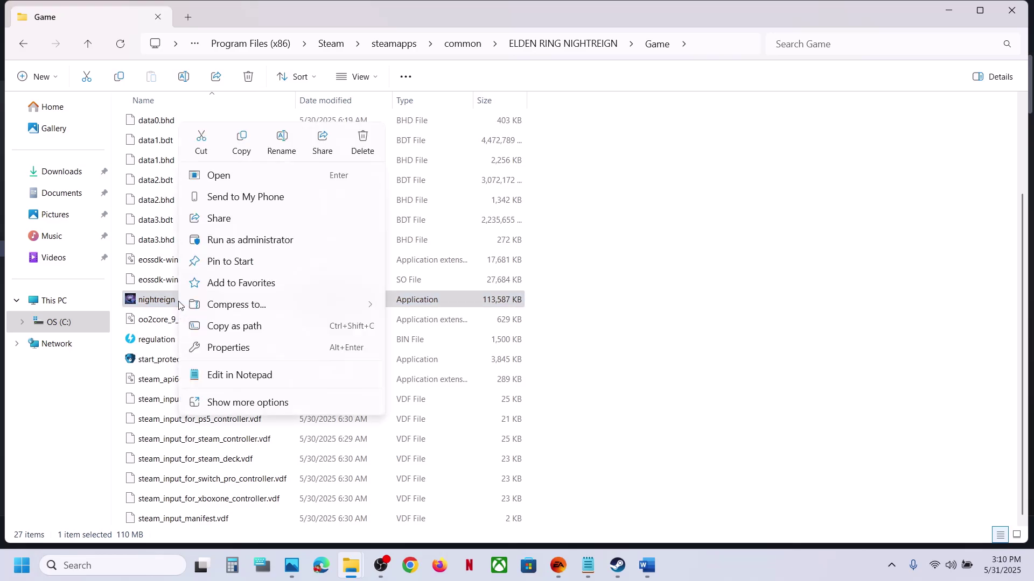
click(253, 348)
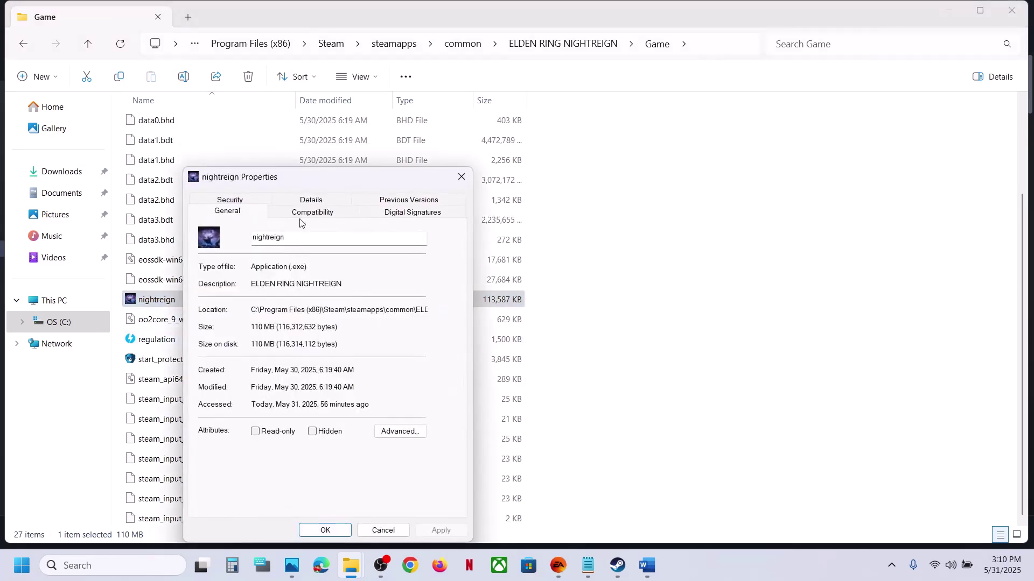
click(304, 213)
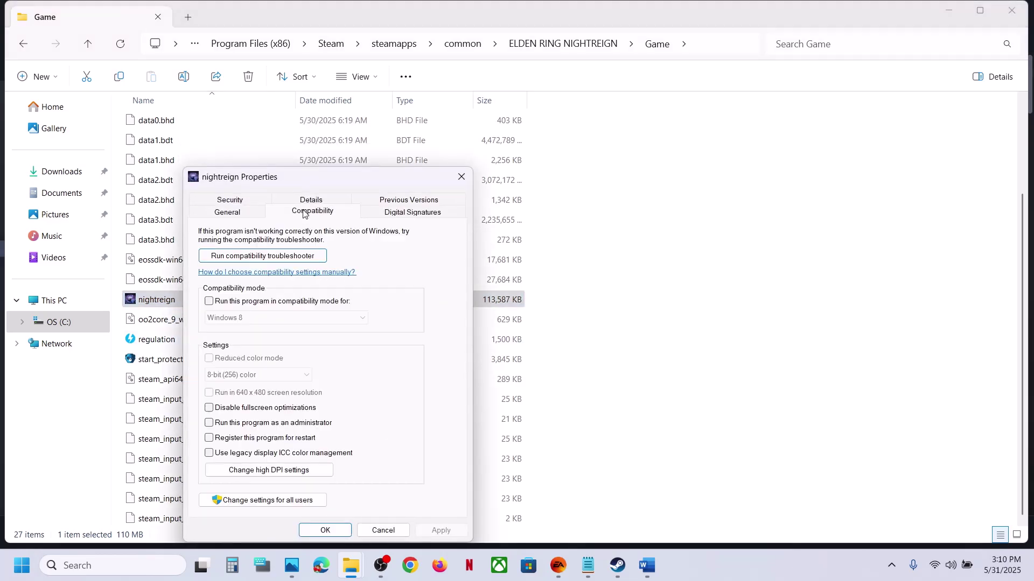
click(210, 424)
click(440, 531)
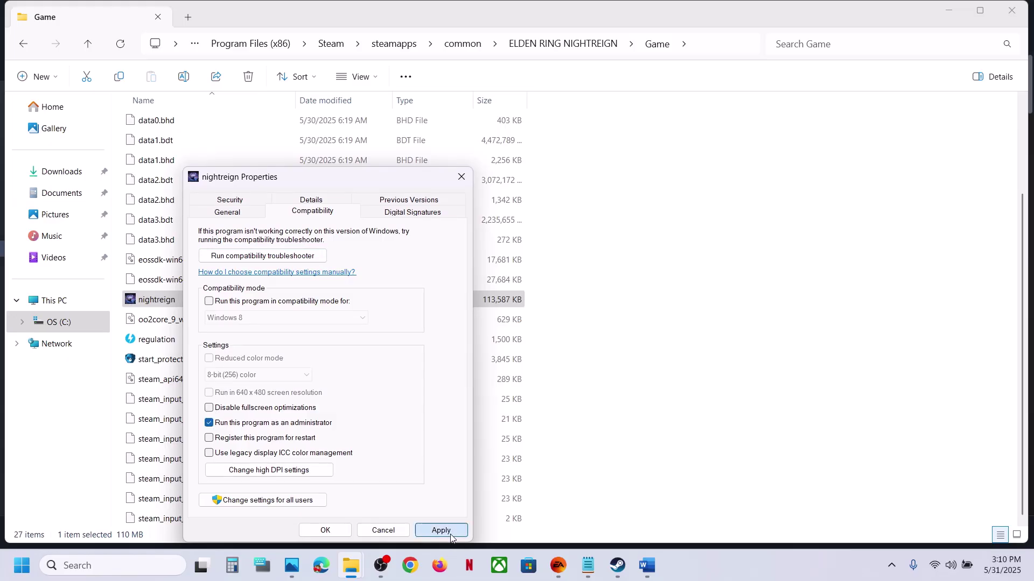
click(325, 531)
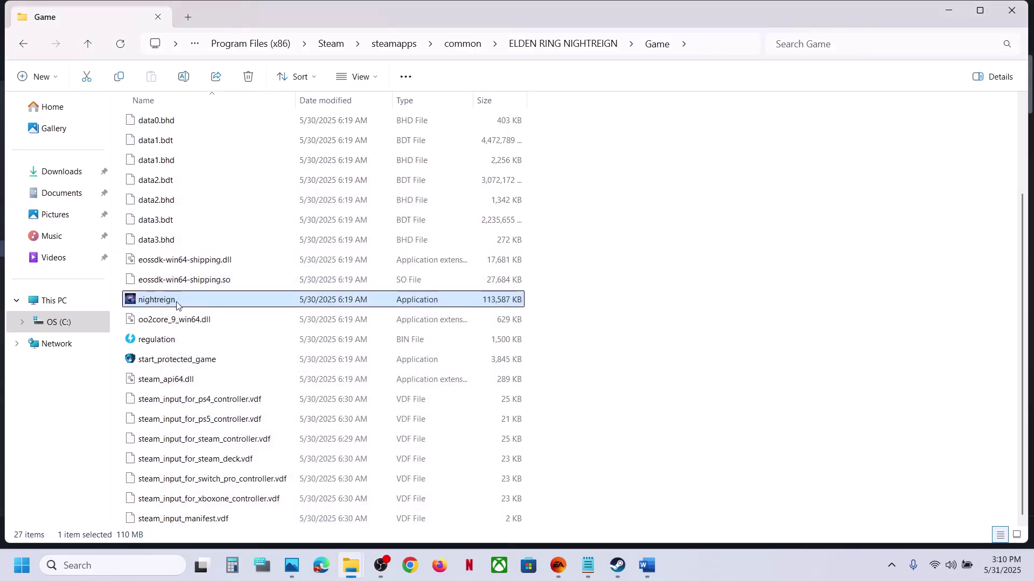
Step: Enable compatibility mode for Windows 8 in the nightreign application's properties and apply it
right_click(173, 306)
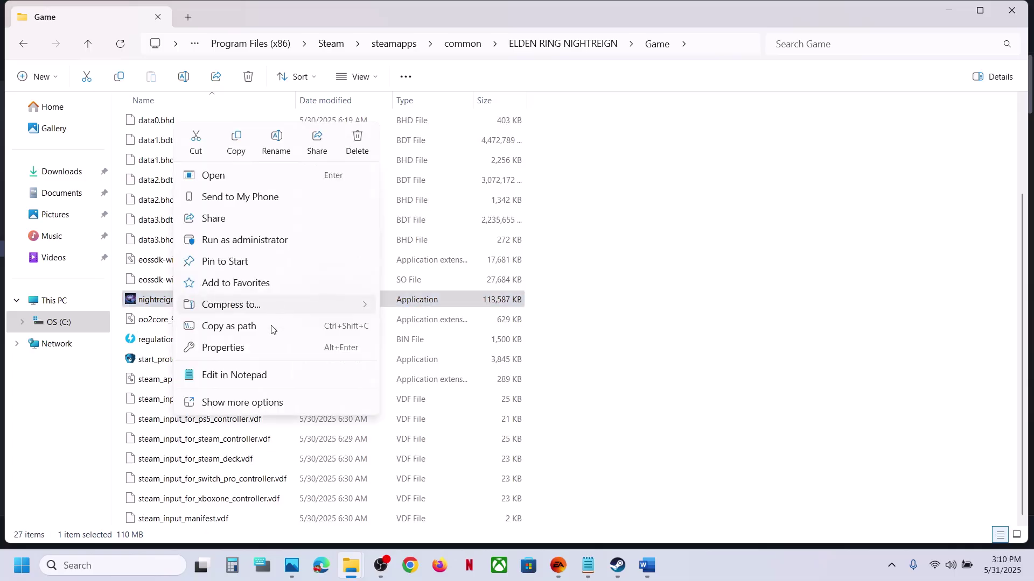
click(232, 347)
click(311, 215)
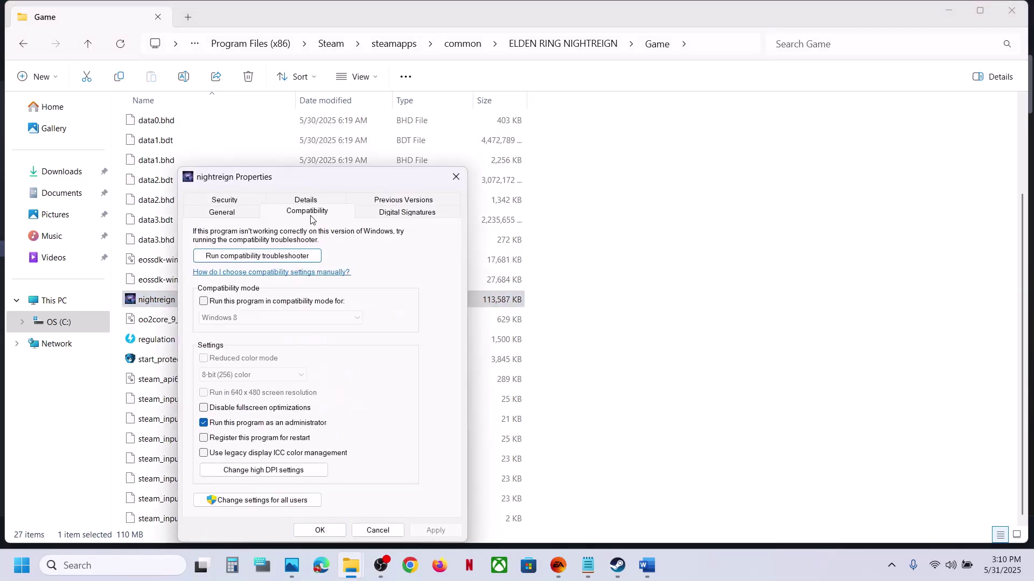
click(206, 301)
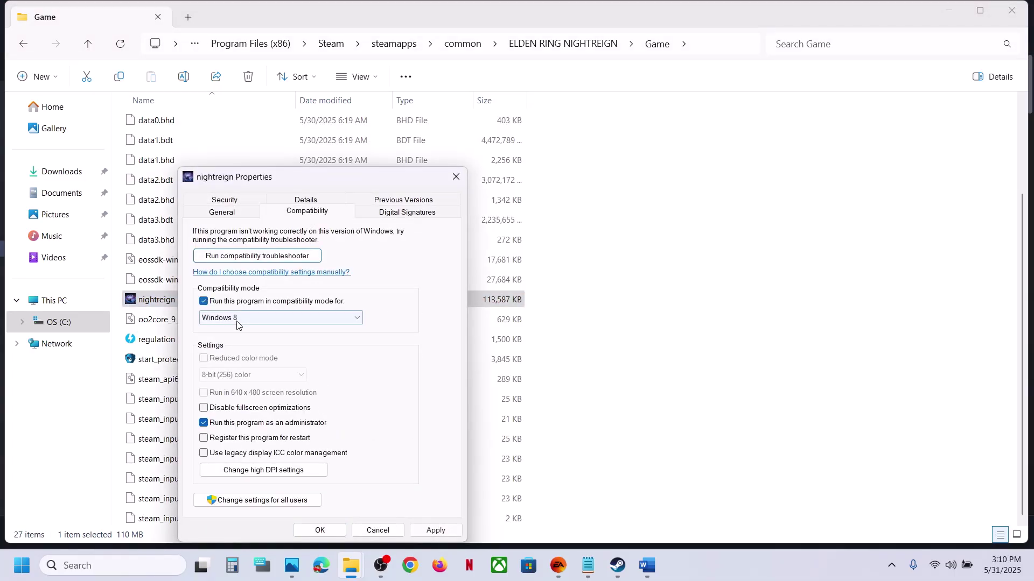
click(435, 530)
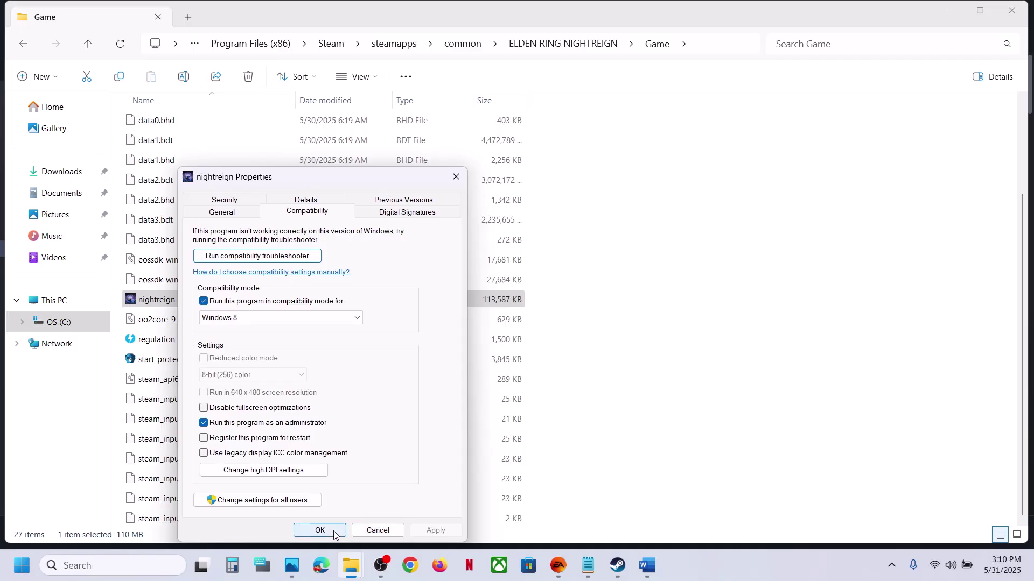
Step: Change nightreign's compatibility mode to Windows 7, disable fullscreen optimizations, and apply and close the properties
click(265, 317)
click(258, 355)
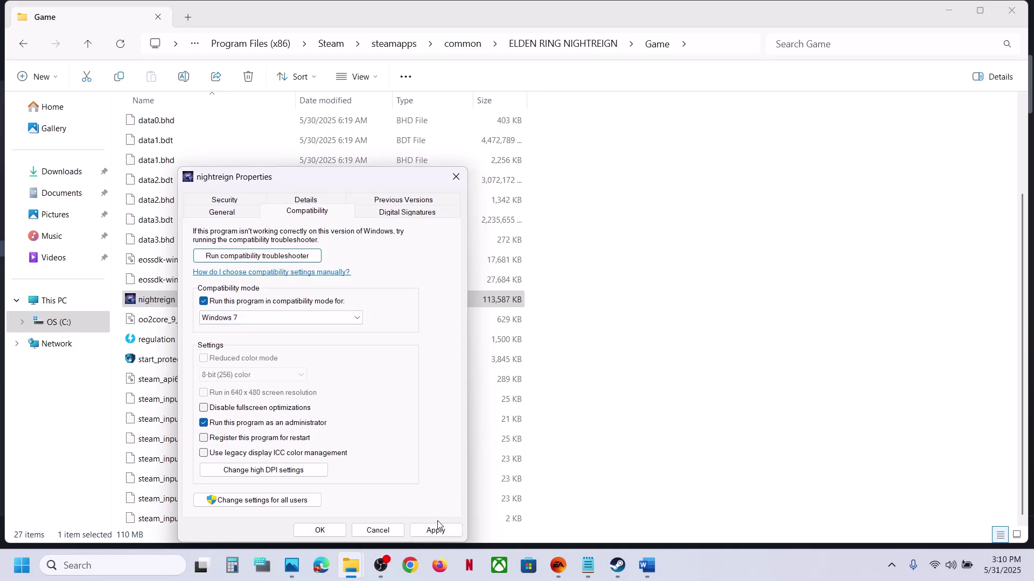
click(436, 530)
click(329, 532)
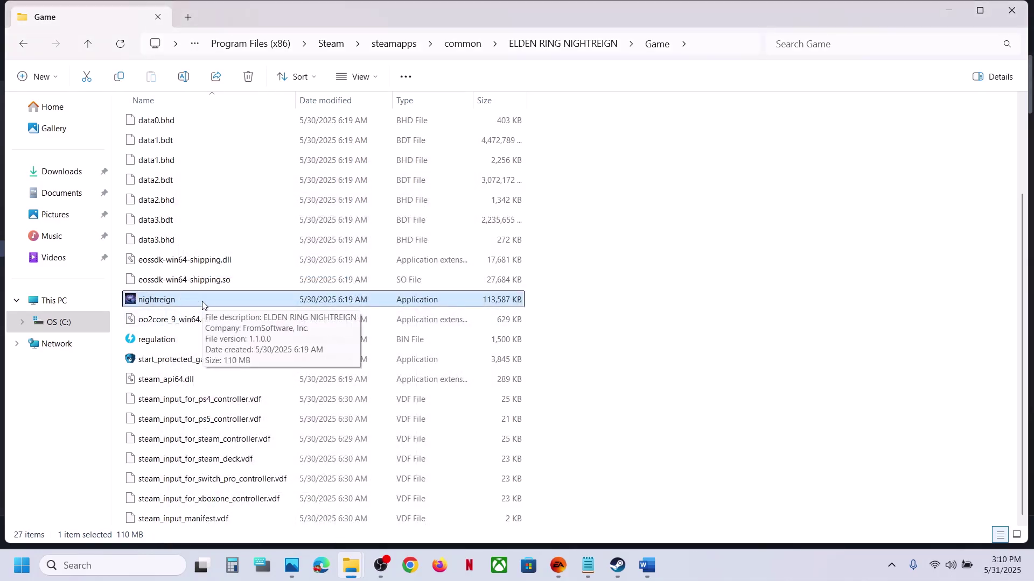
Step: Turn off compatibility mode, disabled fullscreen optimizations, and run as administrator for the nightreign application, applying the changes
click(175, 366)
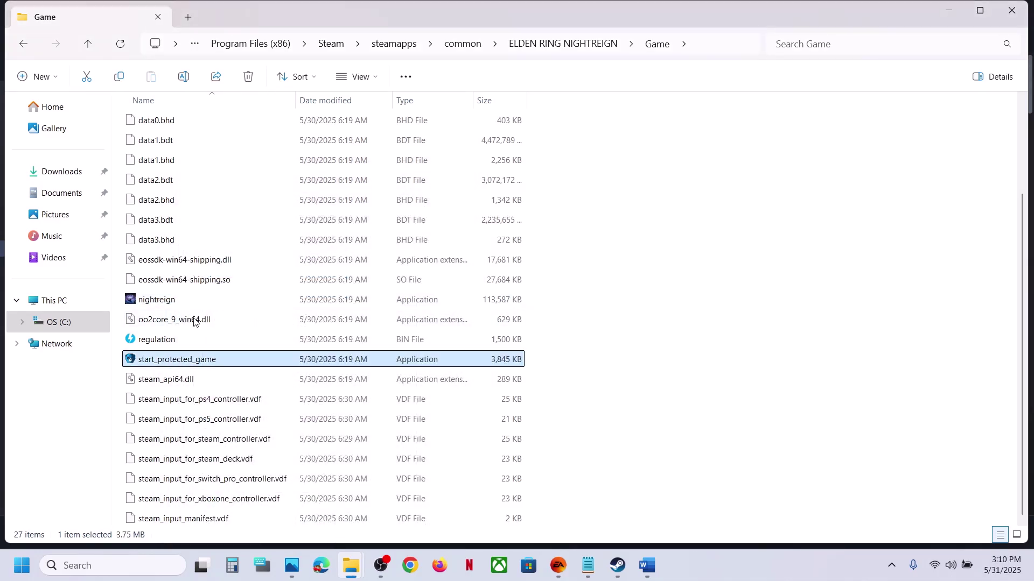
click(183, 297)
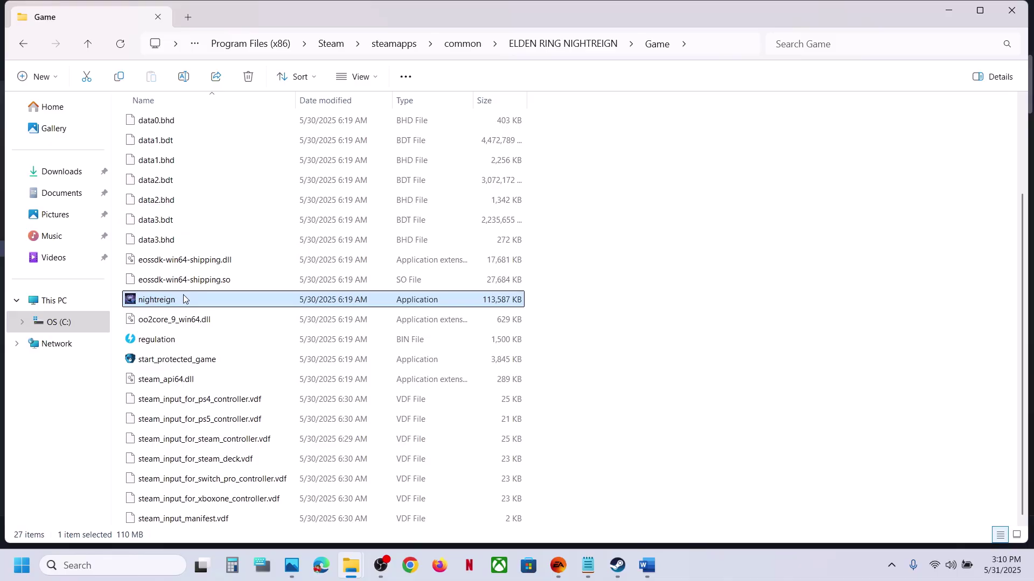
right_click(183, 300)
click(268, 348)
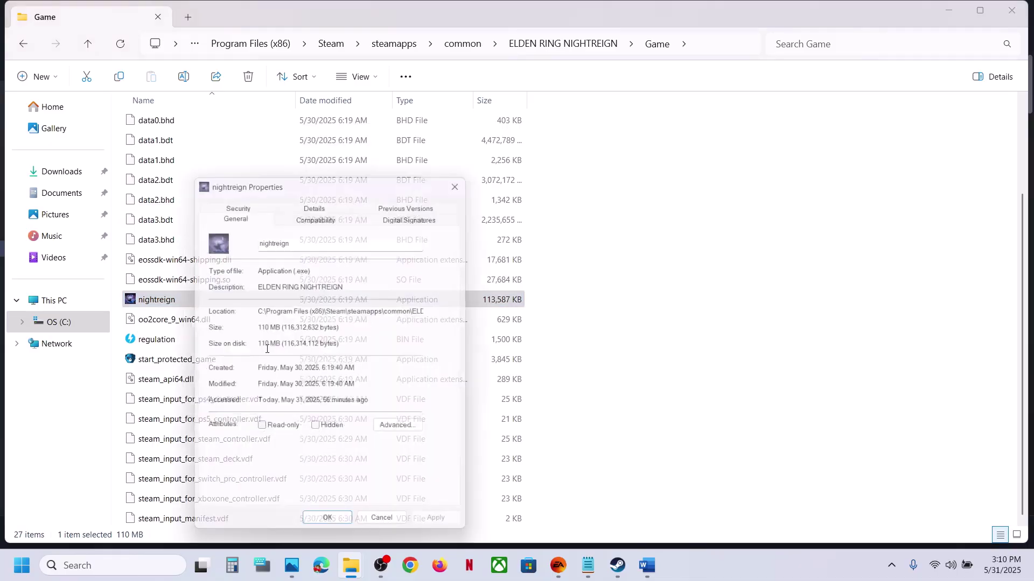
click(301, 215)
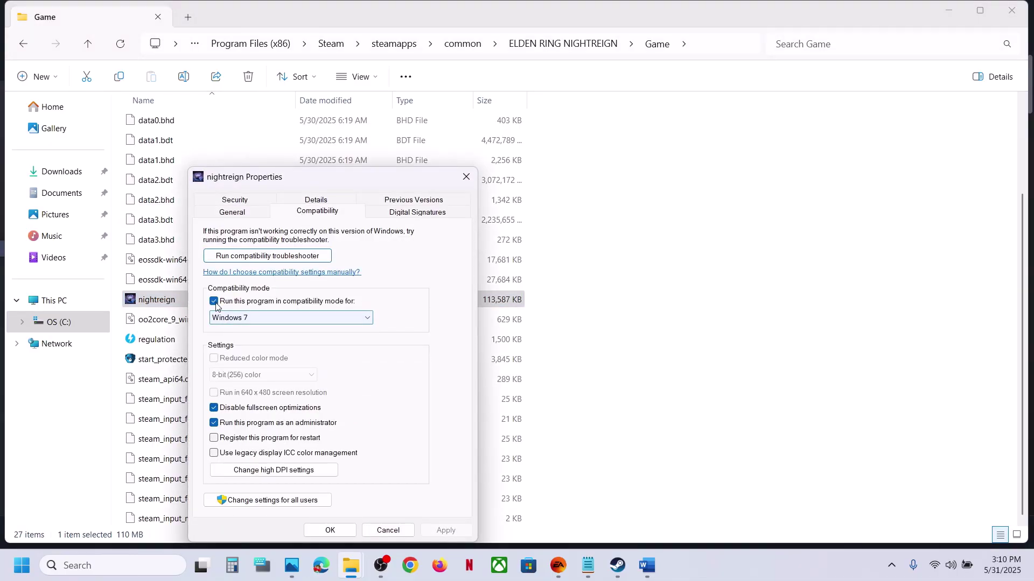
click(214, 301)
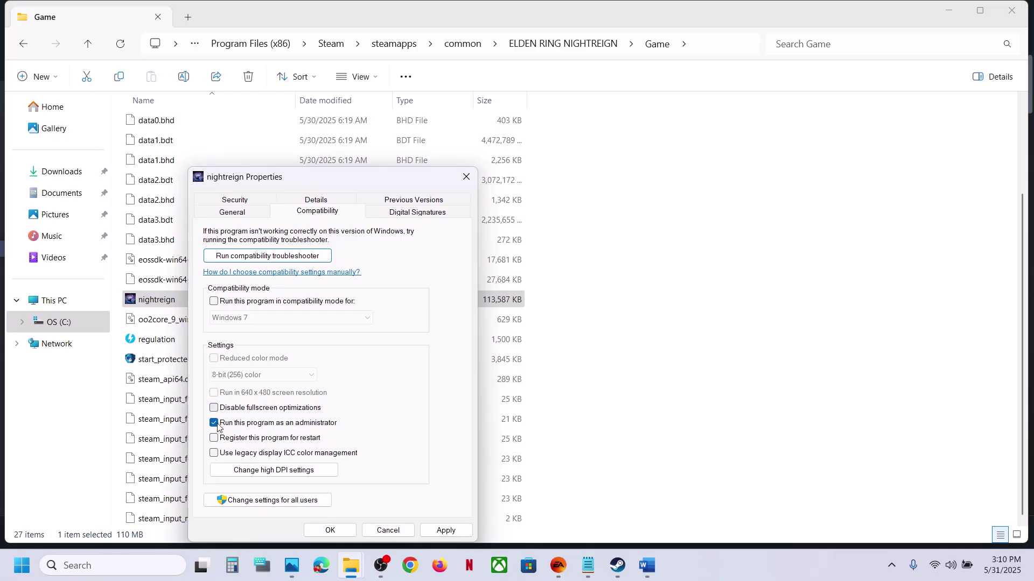
click(214, 423)
click(458, 531)
click(343, 534)
Step: View the compatibility settings of the start_protected_game application and close its properties without changing anything
right_click(195, 363)
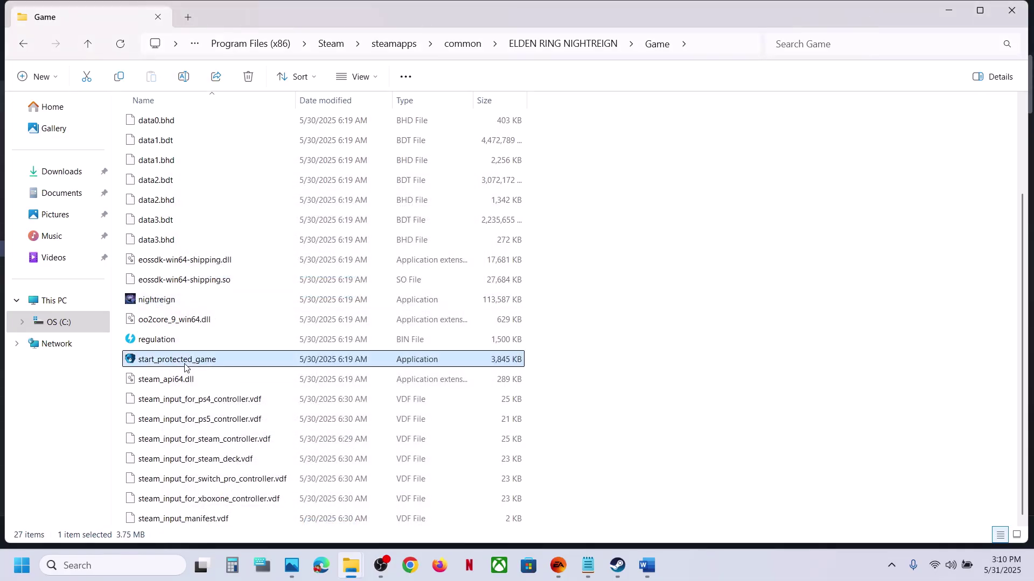
click(237, 347)
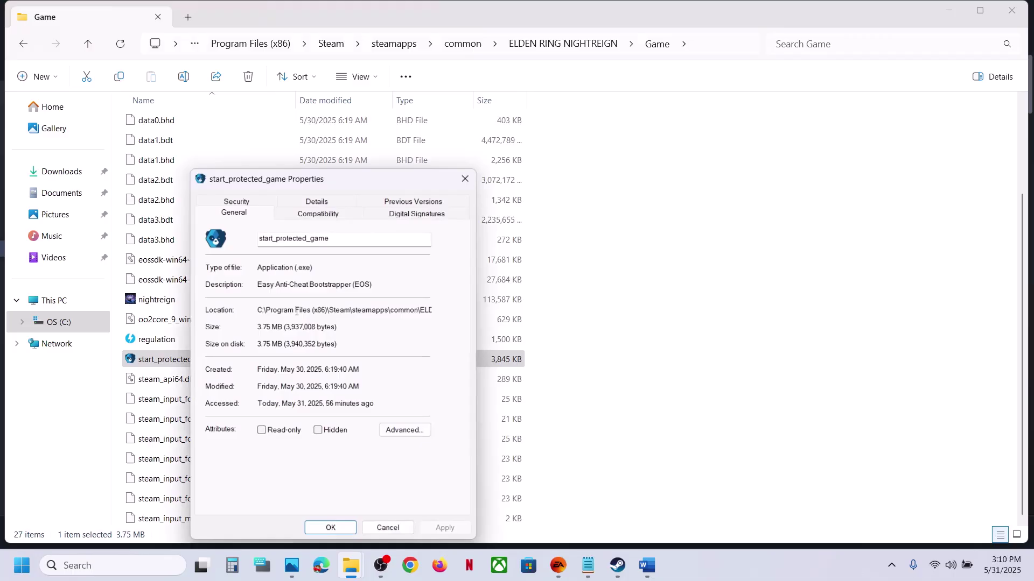
click(308, 212)
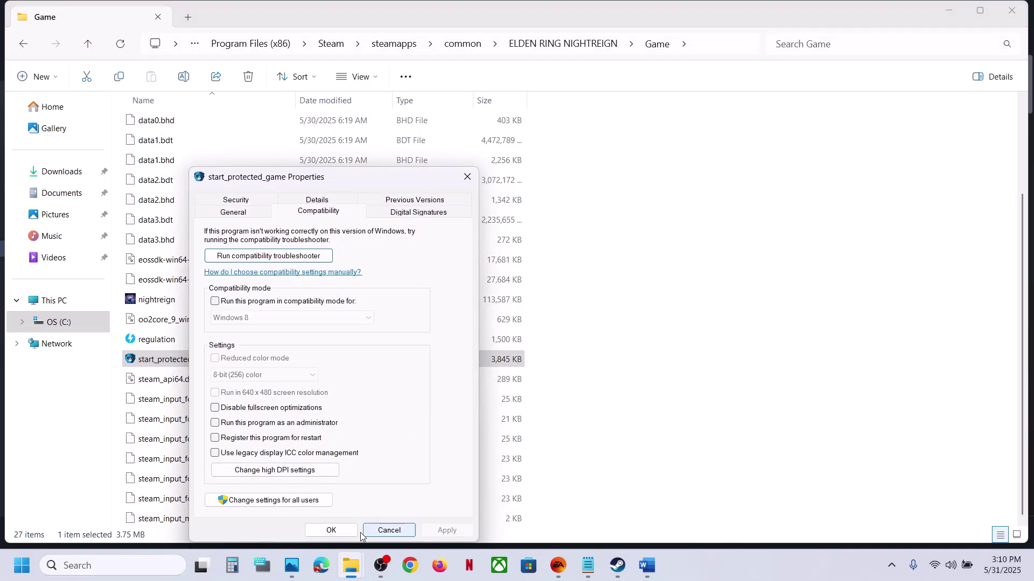
click(331, 530)
Step: Switch to the Word notes and highlight the Step 5 text about allowing the game exe through the antivirus program, Windows Security and Firewall
click(618, 566)
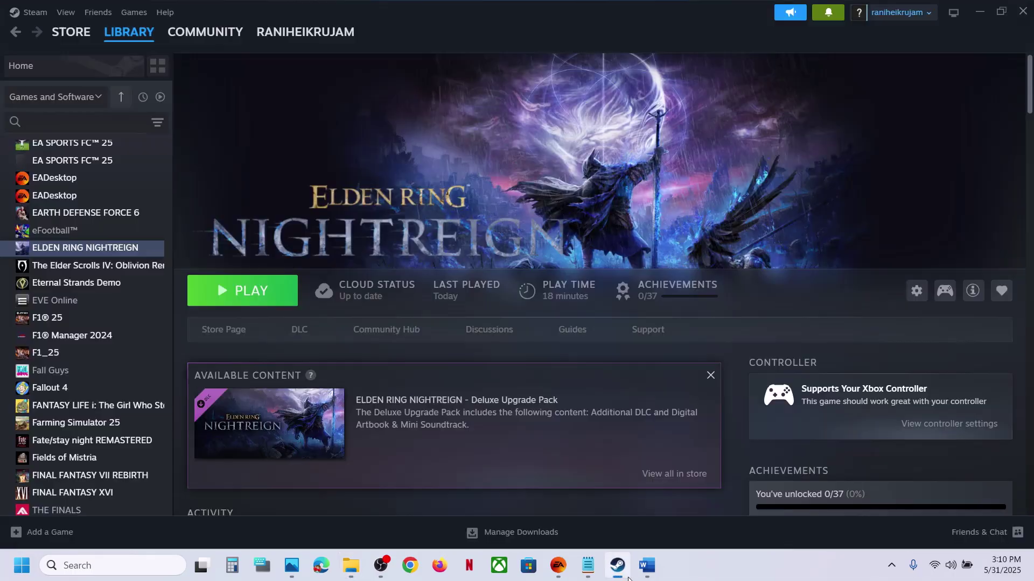
click(646, 565)
scroll(471, 345, down, 3)
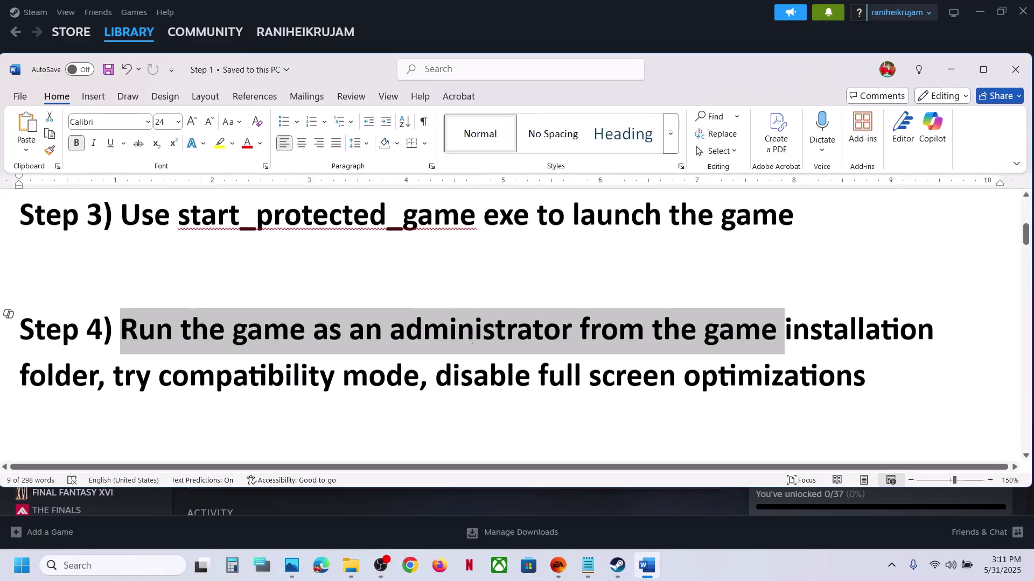
drag(120, 325, 297, 365)
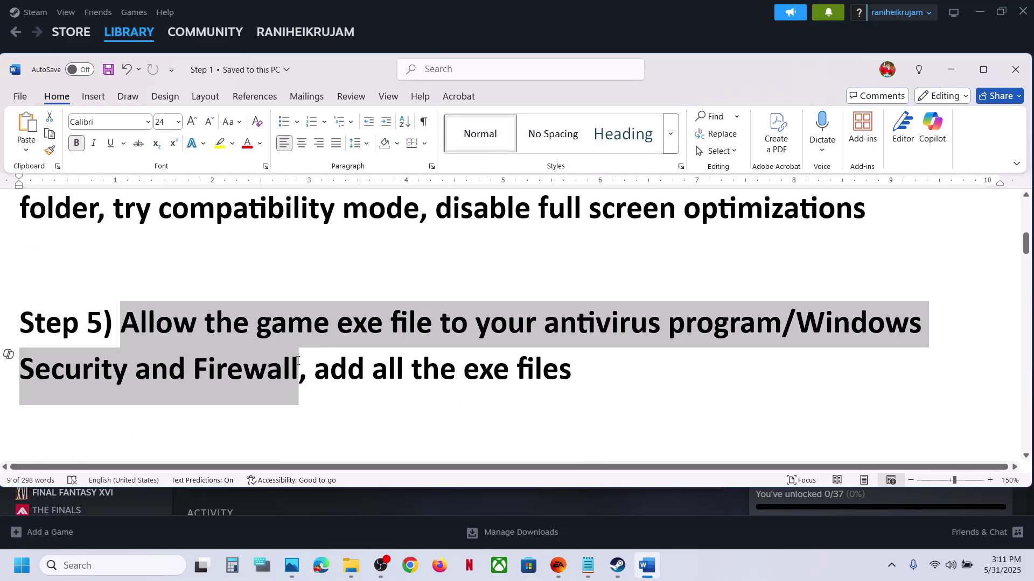
click(626, 332)
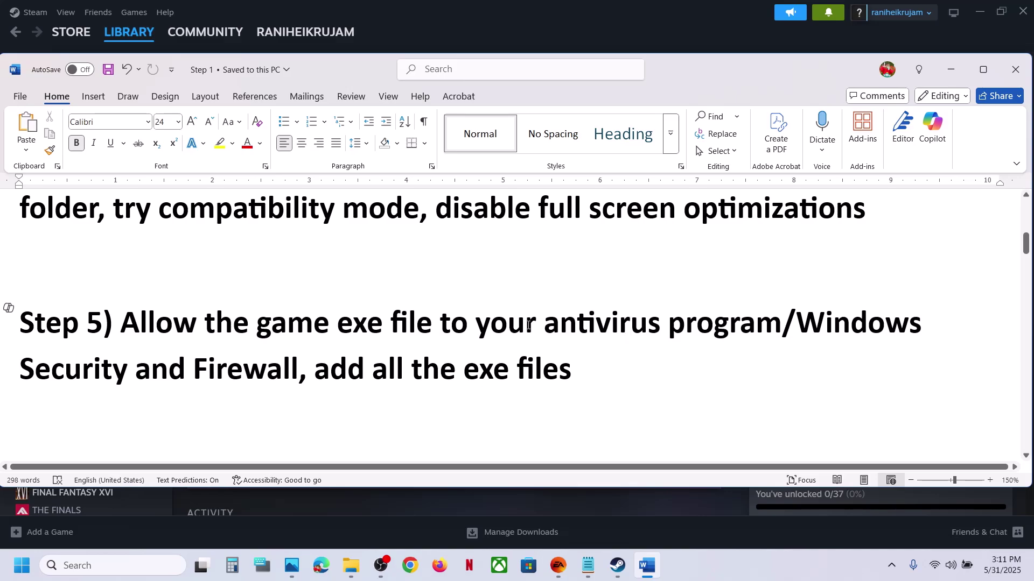
drag(532, 323, 780, 326)
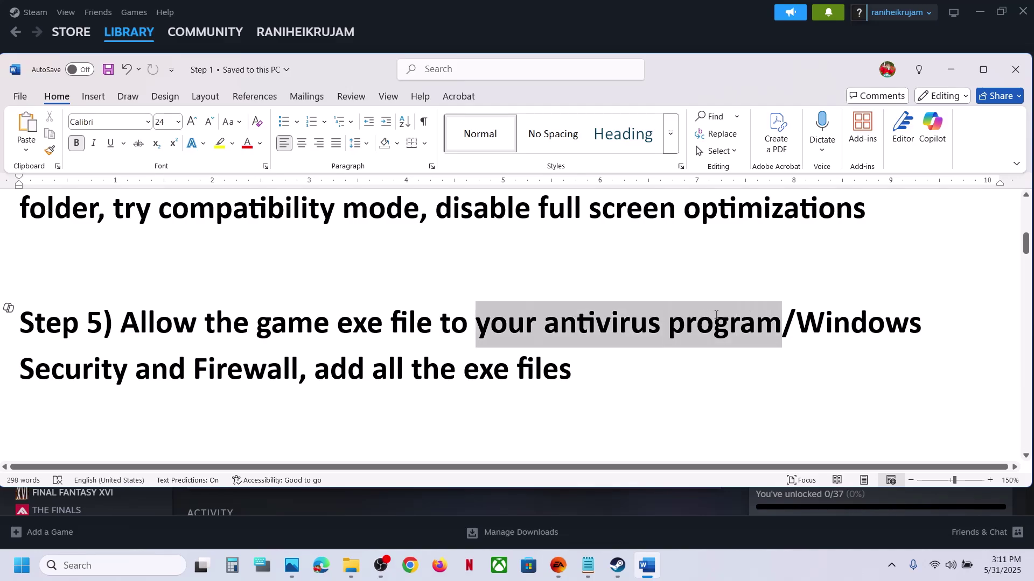
click(468, 330)
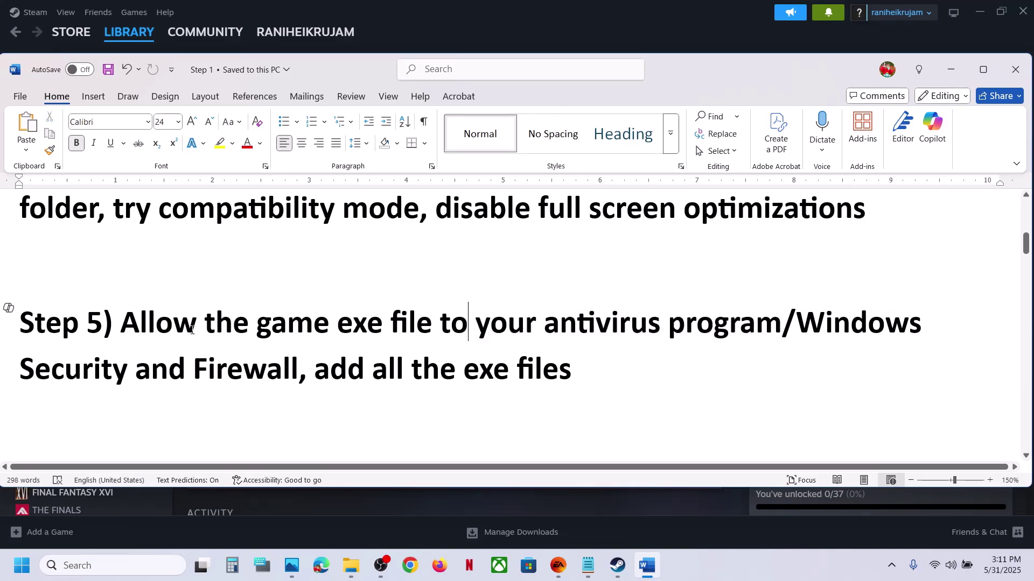
Step: Highlight the Step 5 notes about Windows Security and Firewall and adding all the exe files, and minimize the document
drag(196, 325, 296, 372)
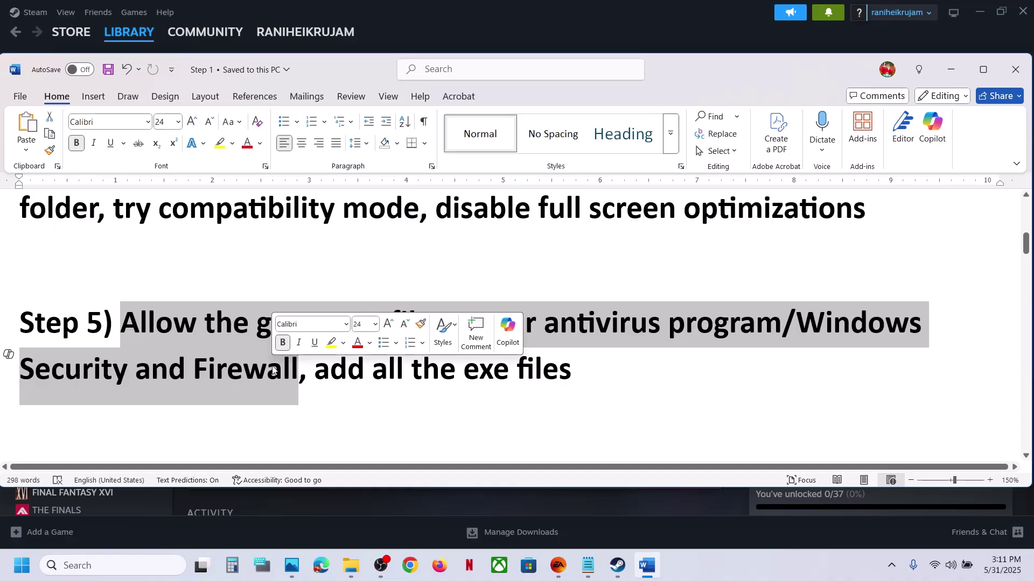
click(386, 379)
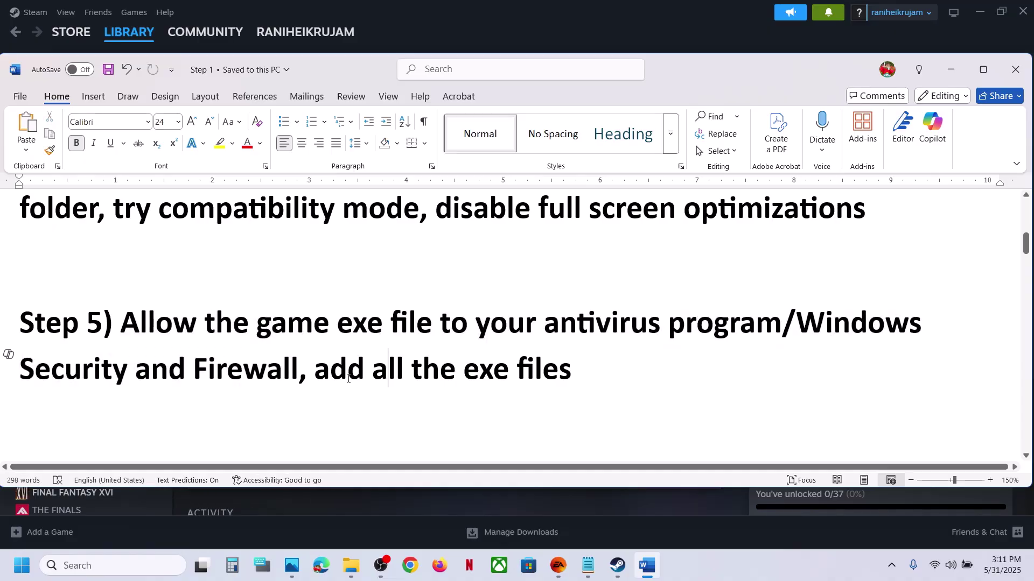
drag(336, 374, 582, 370)
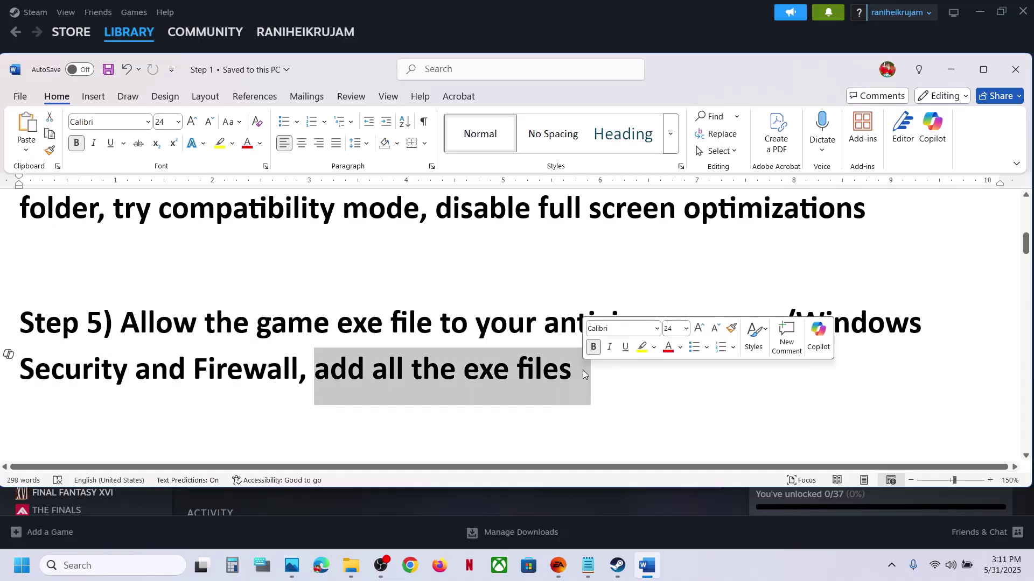
click(948, 69)
Step: Open the Windows Security page for allowing an app through Controlled folder access under ransomware protection, granting administrator permission
key(super+i)
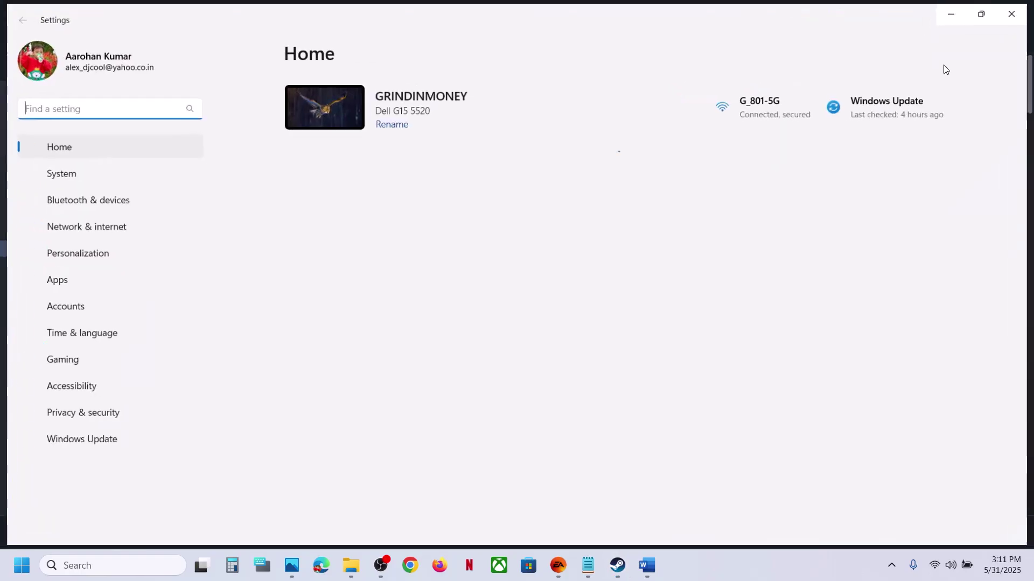
click(107, 415)
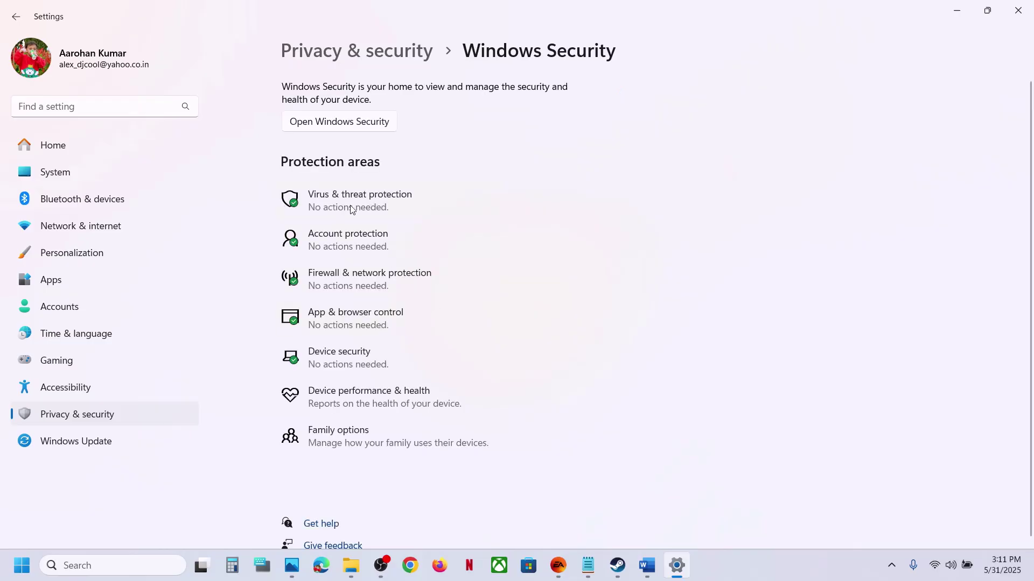
click(366, 200)
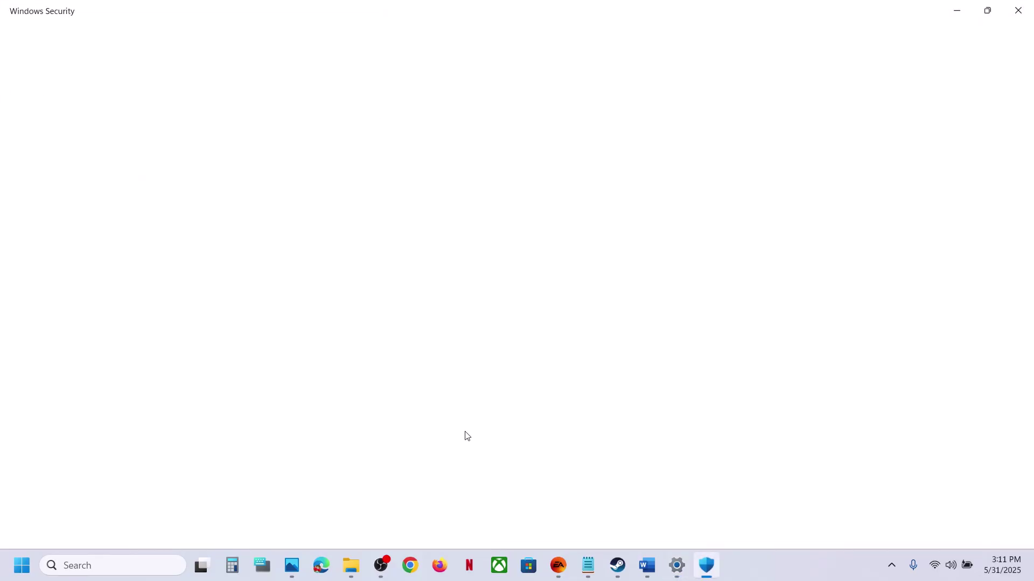
scroll(464, 435, down, 3)
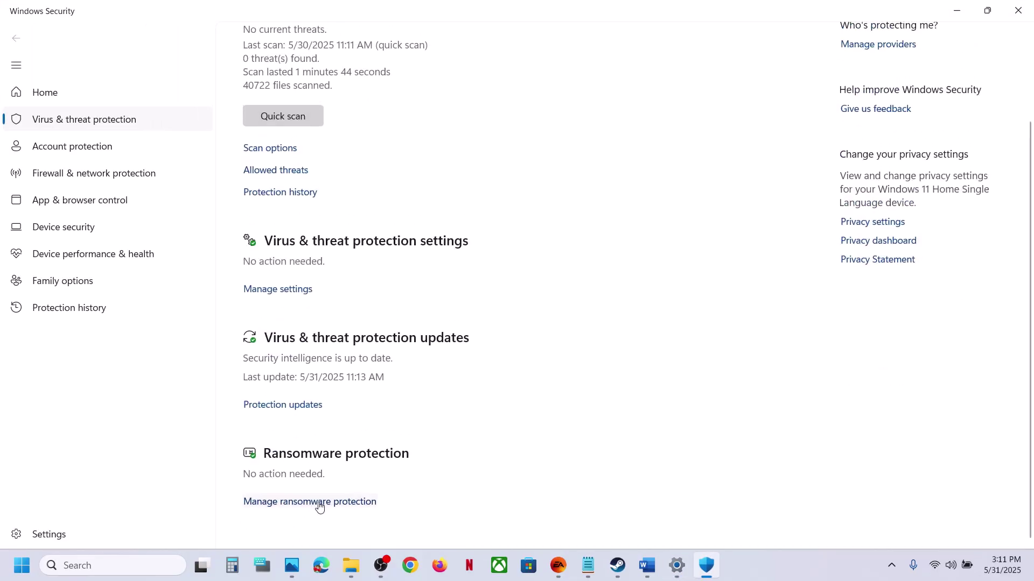
click(338, 504)
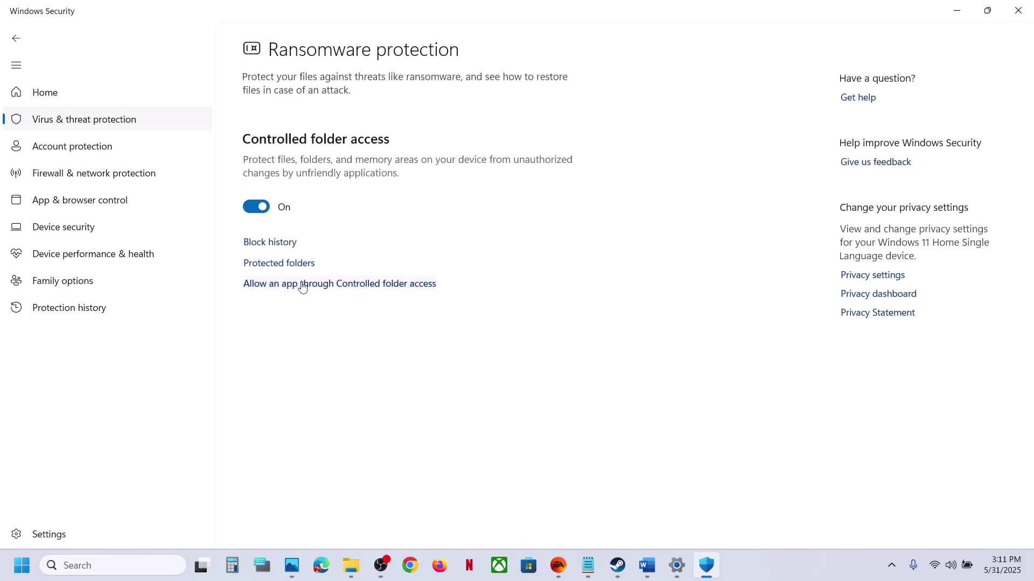
click(308, 289)
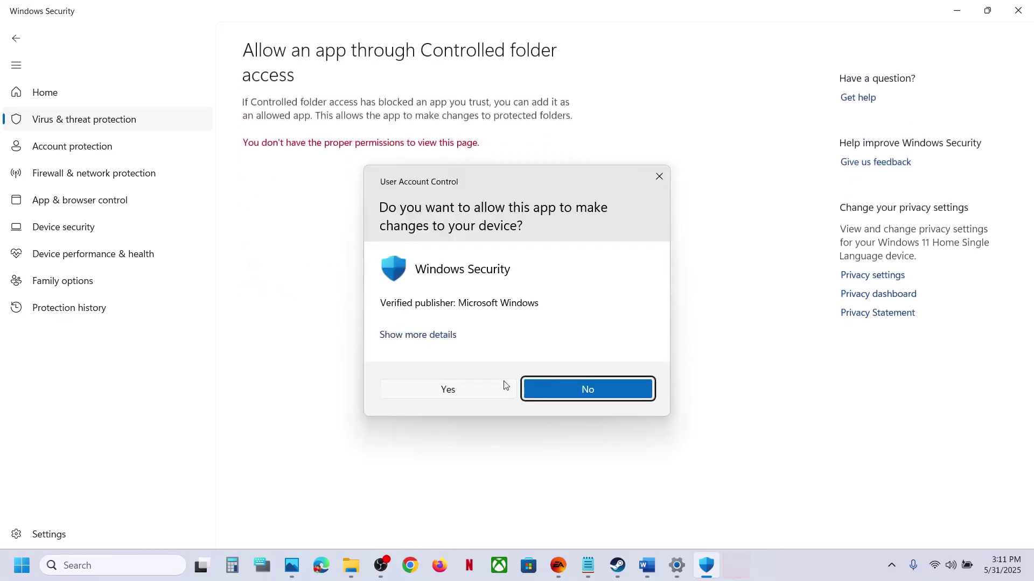
click(467, 385)
Step: Add nightreign from steamapps\common\ELDEN RING NIGHTREIGN\Game as an allowed app for Controlled folder access
click(335, 160)
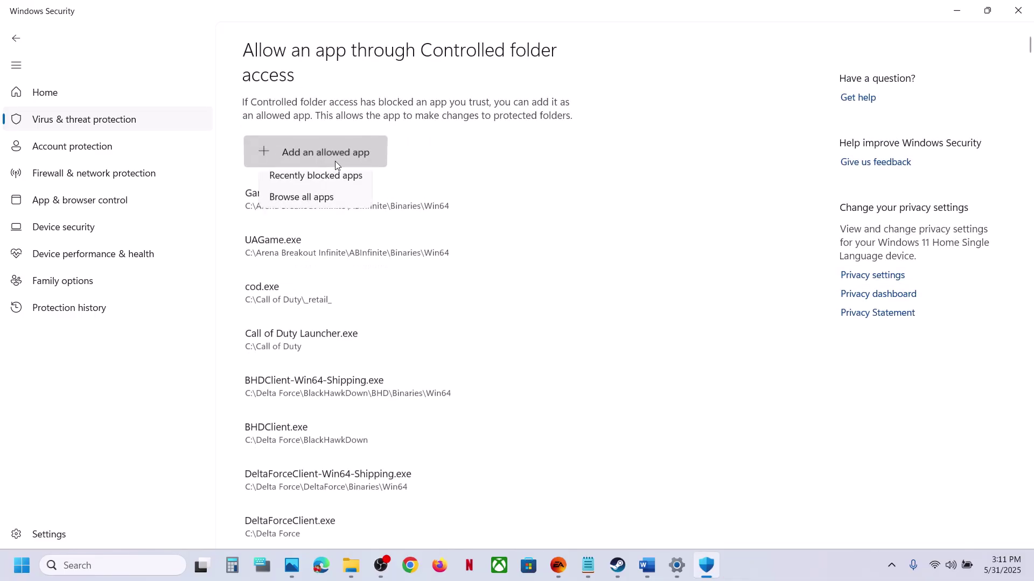
click(320, 197)
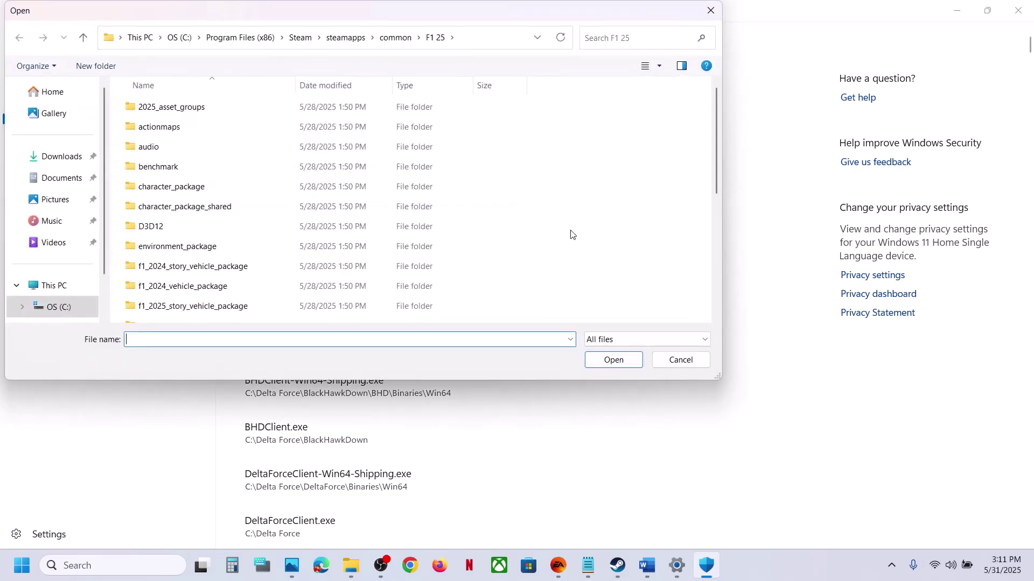
click(390, 36)
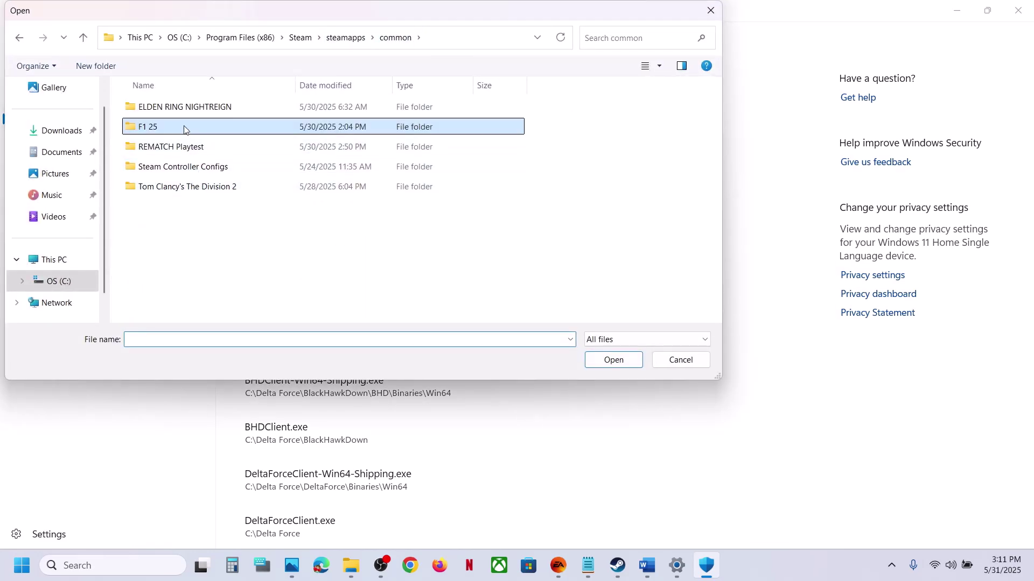
double_click(162, 107)
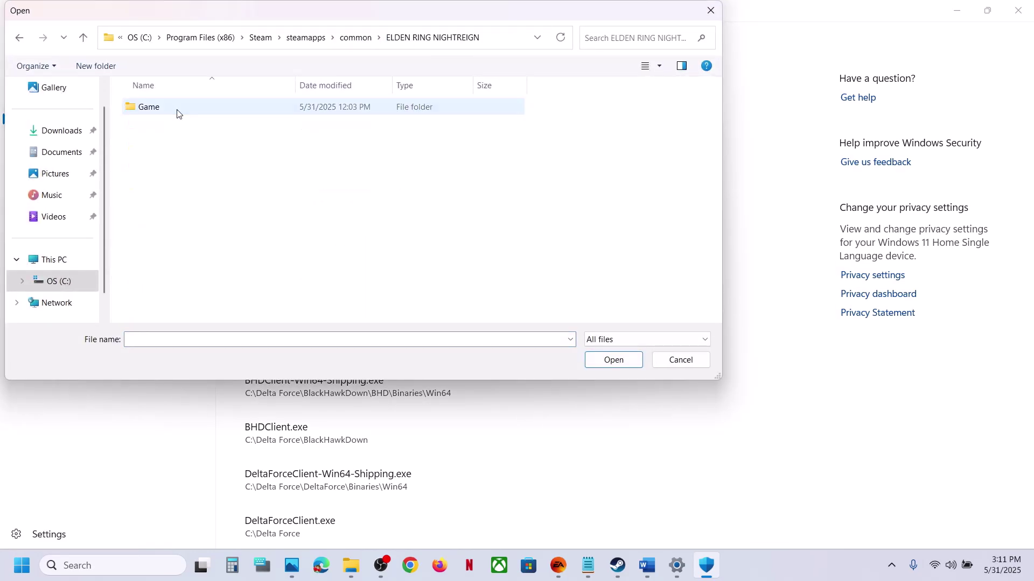
click(493, 40)
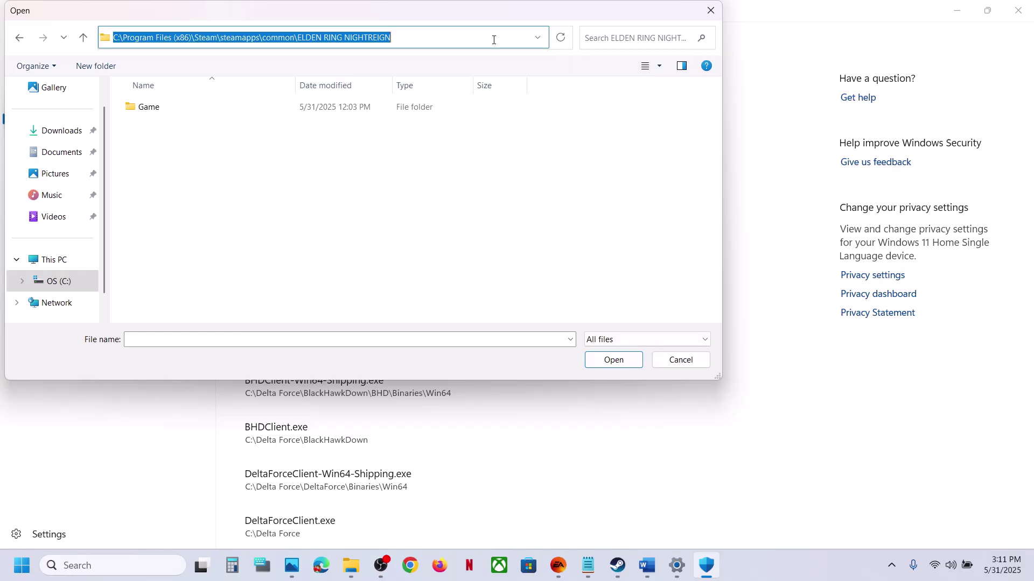
click(168, 112)
double_click(168, 111)
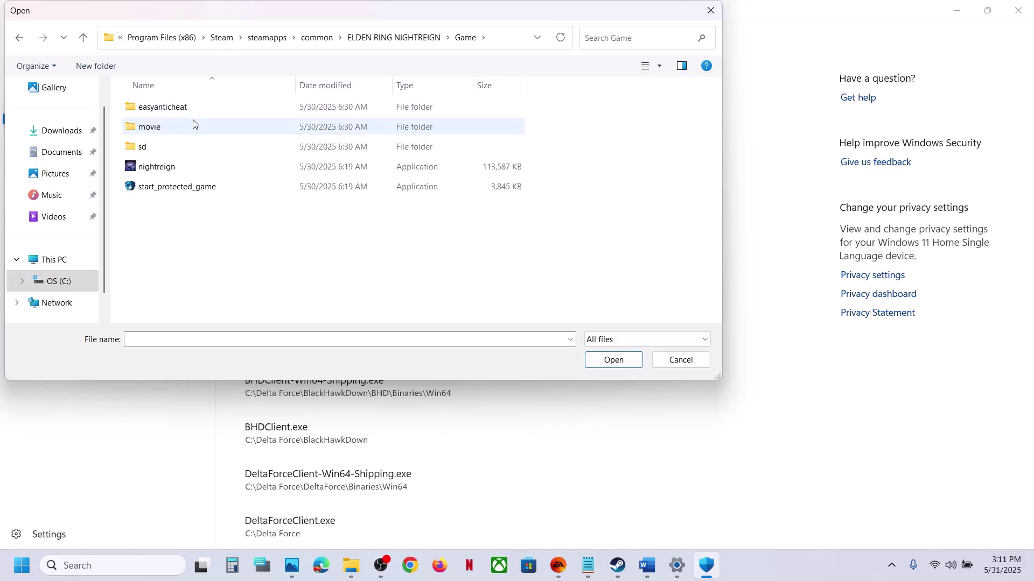
click(168, 167)
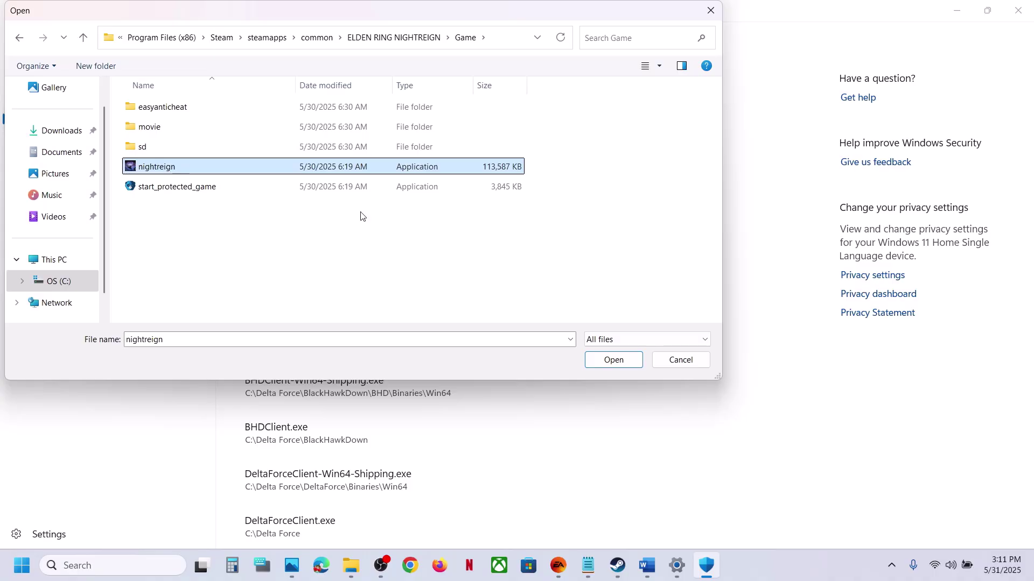
click(601, 366)
Step: Add start_protected_game from the same Game folder to the apps allowed through Controlled folder access
click(284, 156)
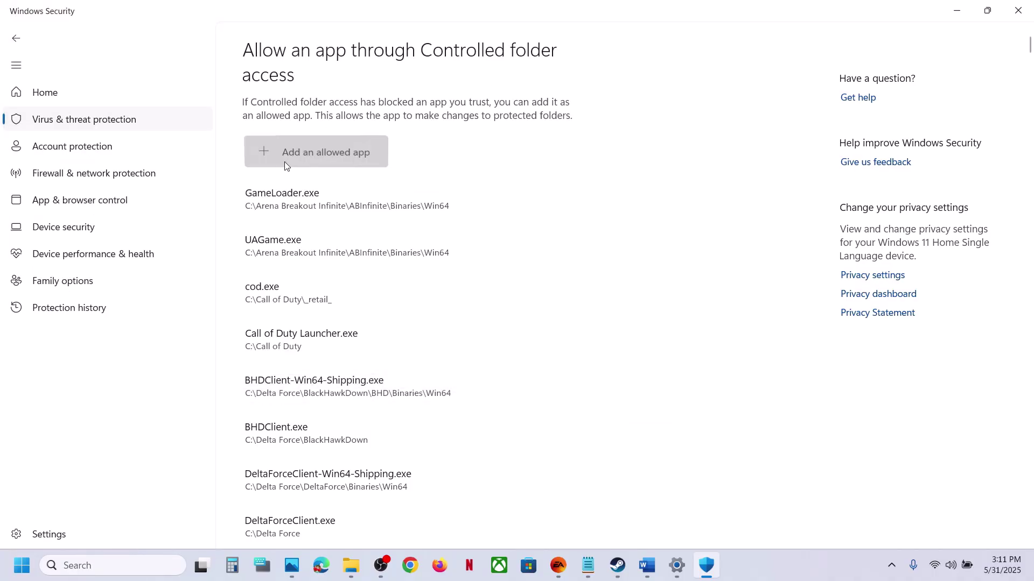
click(323, 205)
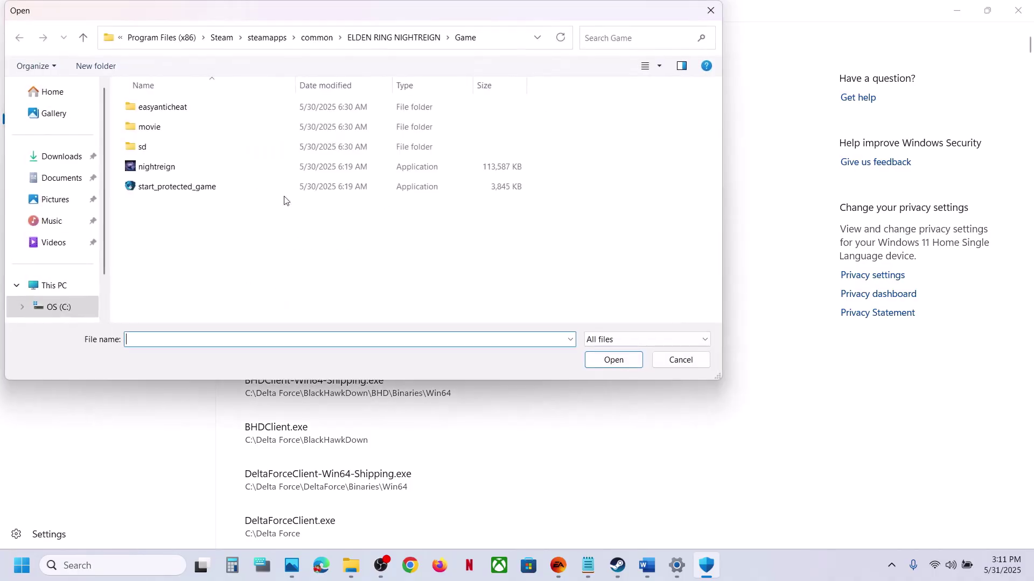
click(193, 188)
click(596, 358)
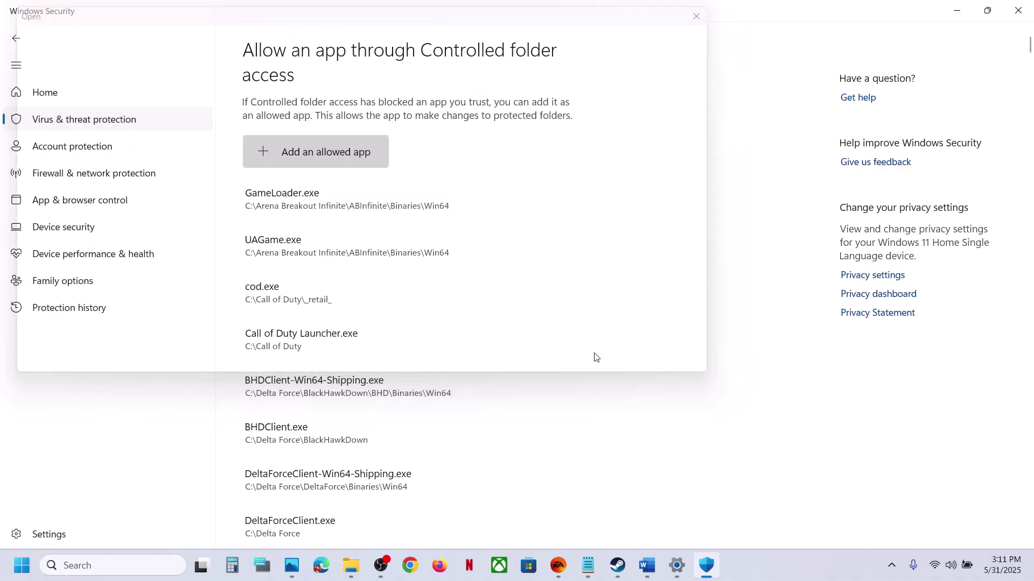
Step: Allow easyanticheat_eos_setup from the game's easyanticheat folder through Controlled folder access
click(324, 143)
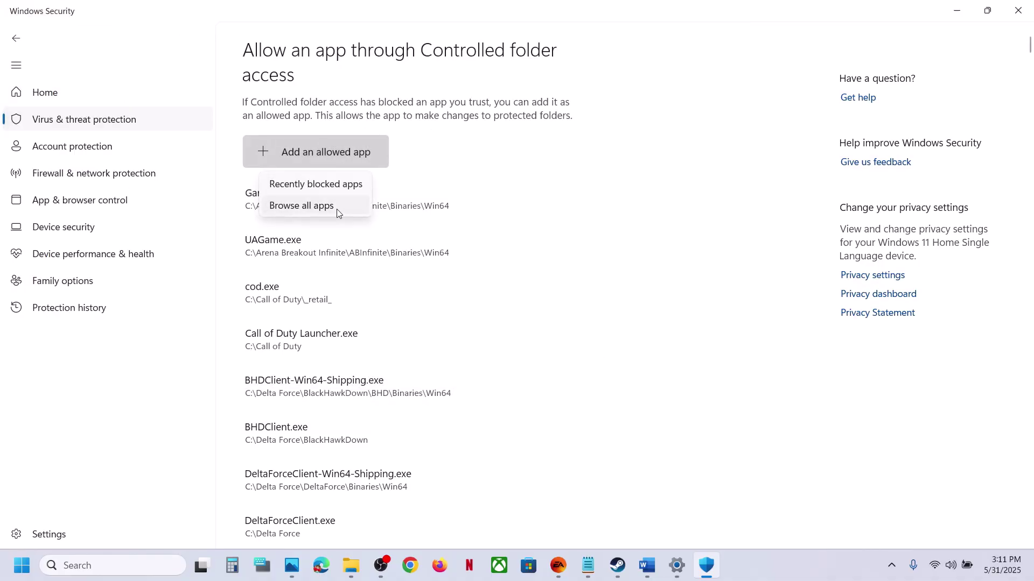
click(334, 205)
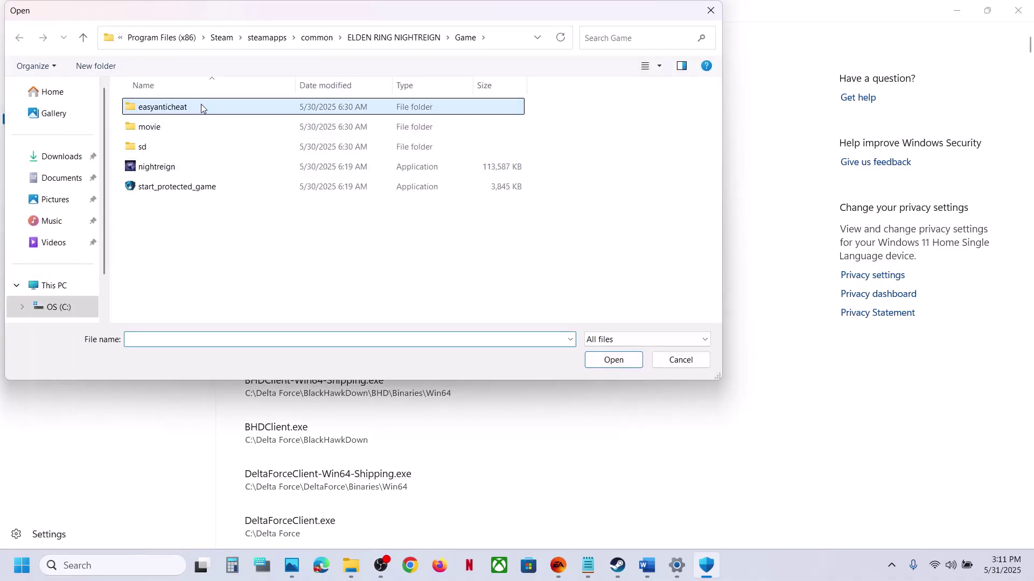
double_click(202, 107)
click(193, 170)
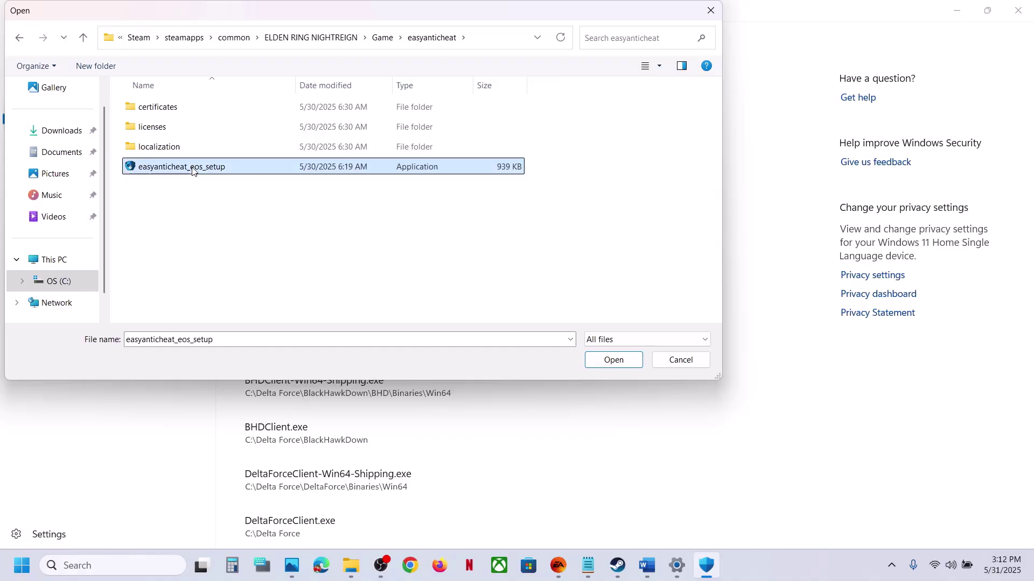
click(597, 363)
Step: Open Windows Defender Firewall's allowed apps list in Control Panel and unlock its settings for changes
click(156, 565)
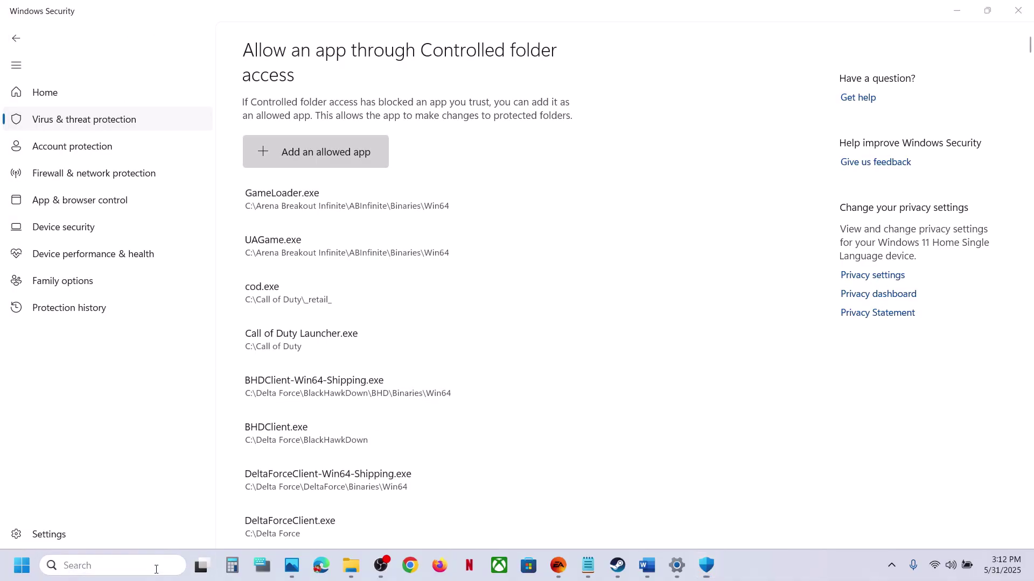
text(contr)
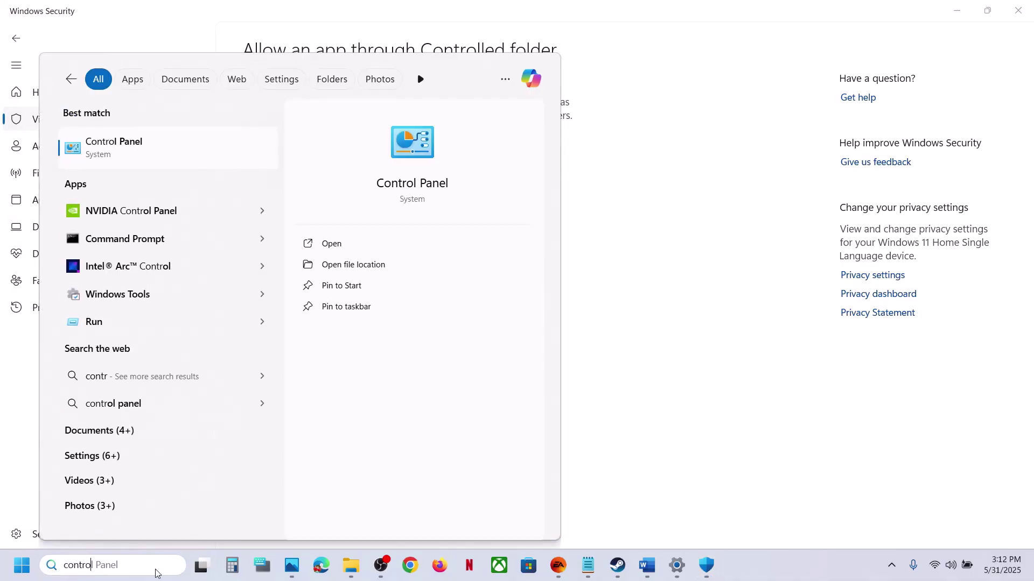
text(o)
key(Return)
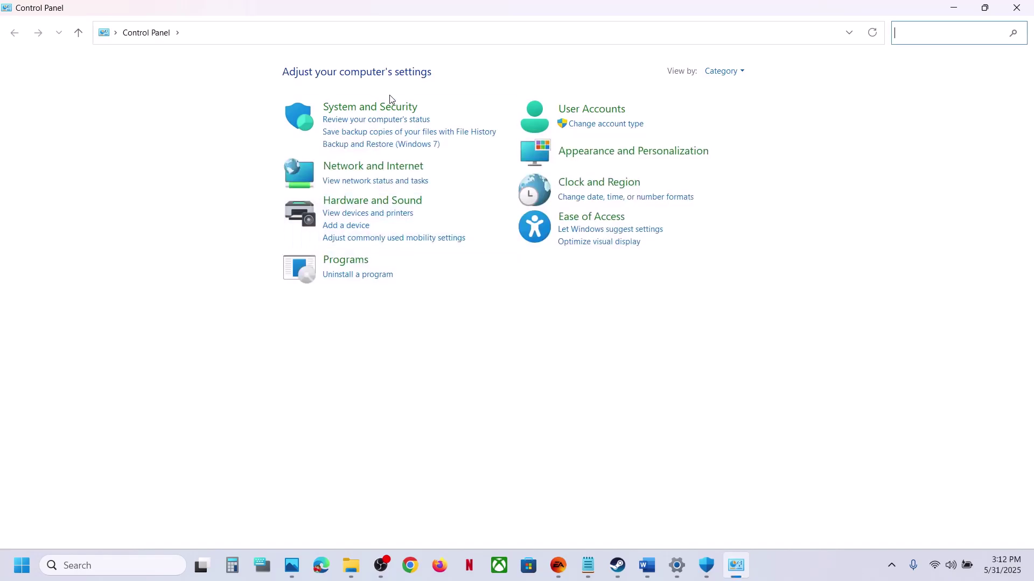
click(389, 106)
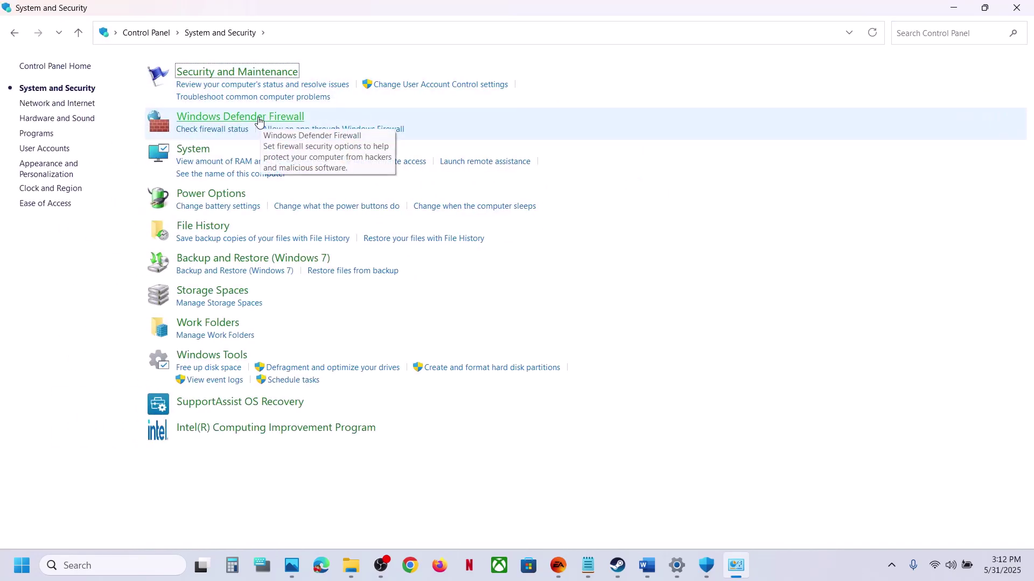
click(266, 117)
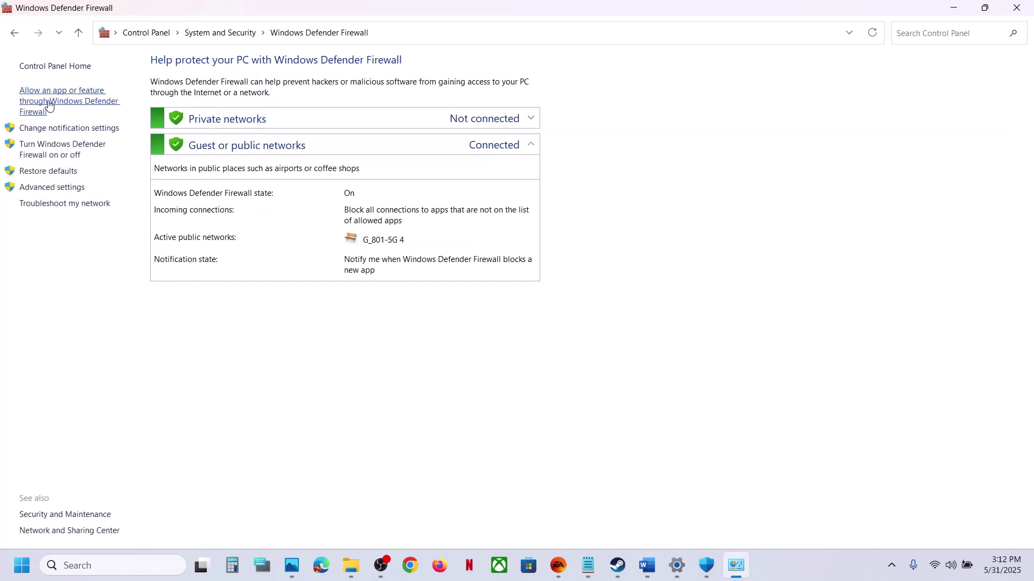
click(95, 103)
click(703, 105)
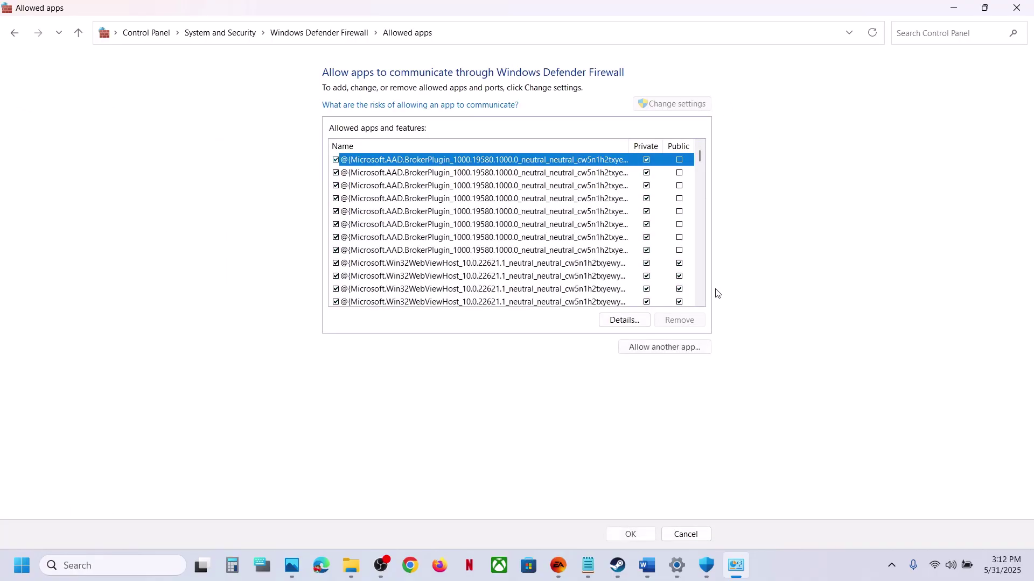
Step: Try to add the nightreign application from the ELDEN RING NIGHTREIGN Game folder to the firewall's allowed apps
click(677, 350)
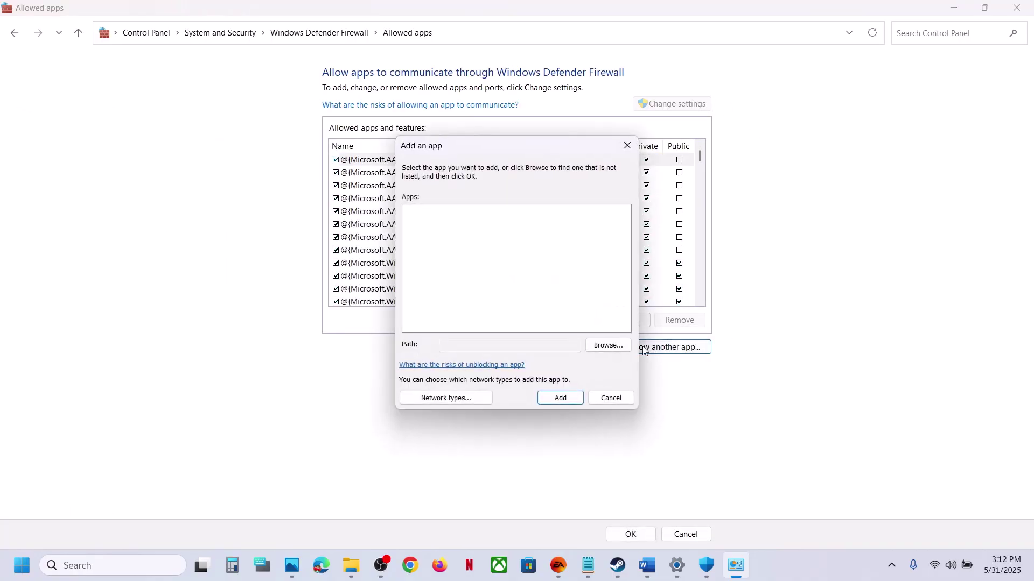
click(620, 346)
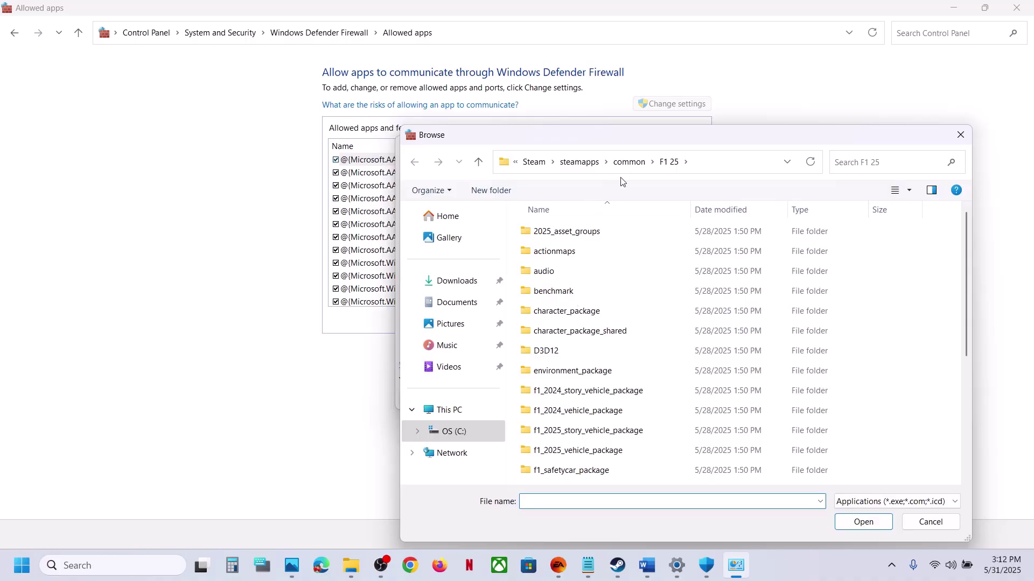
click(627, 162)
double_click(577, 229)
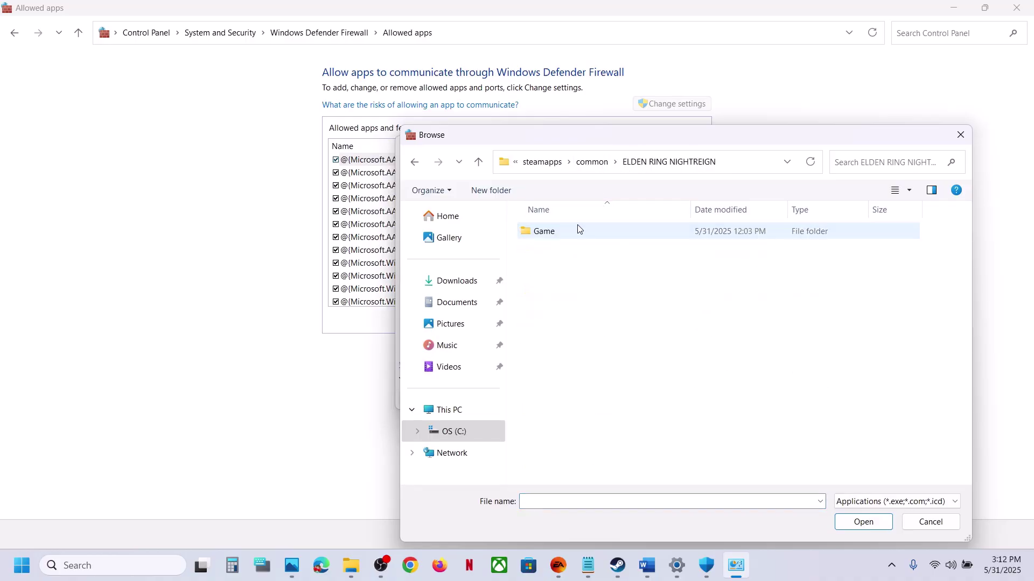
double_click(561, 236)
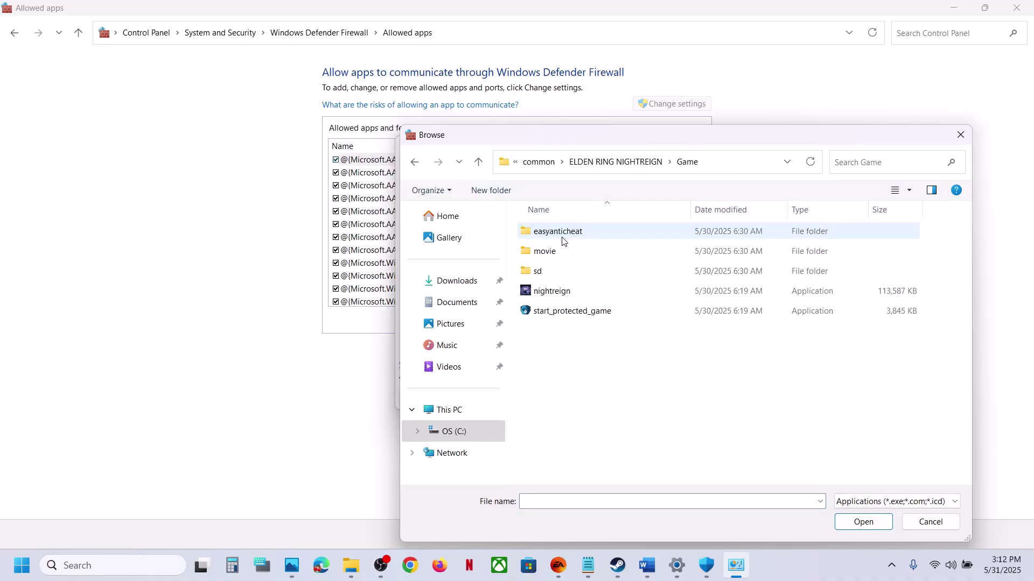
click(553, 293)
click(862, 521)
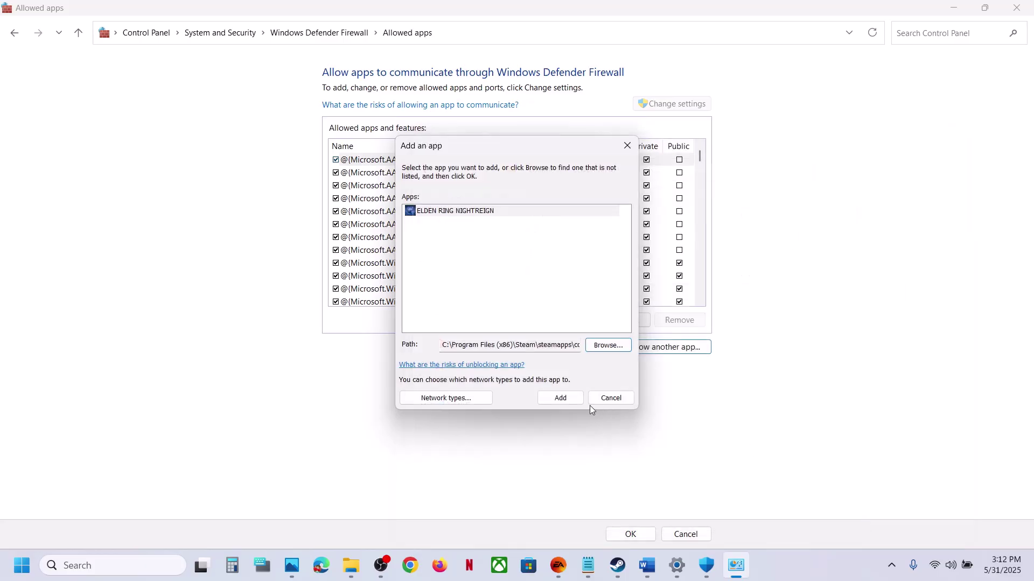
click(557, 398)
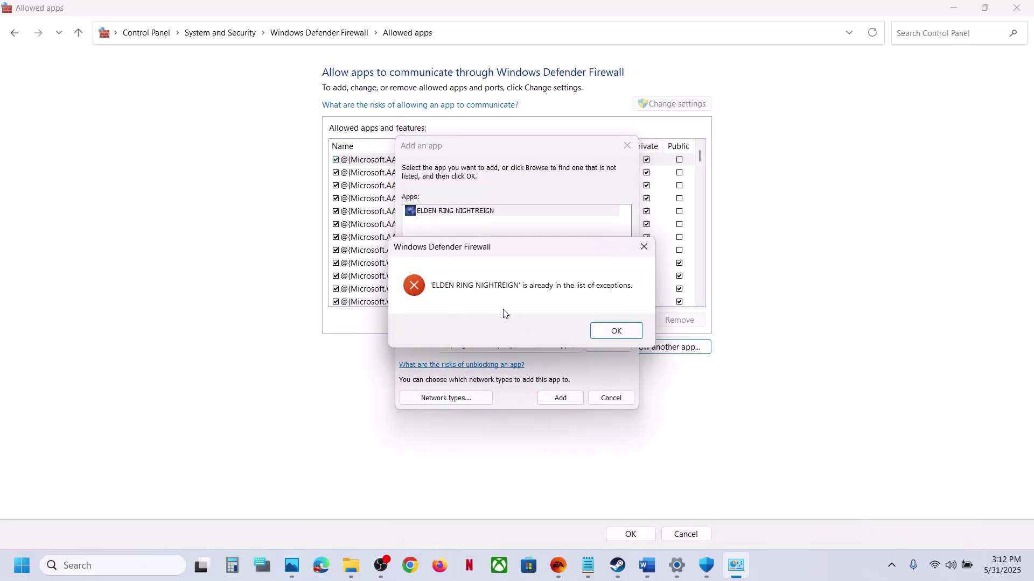
click(621, 337)
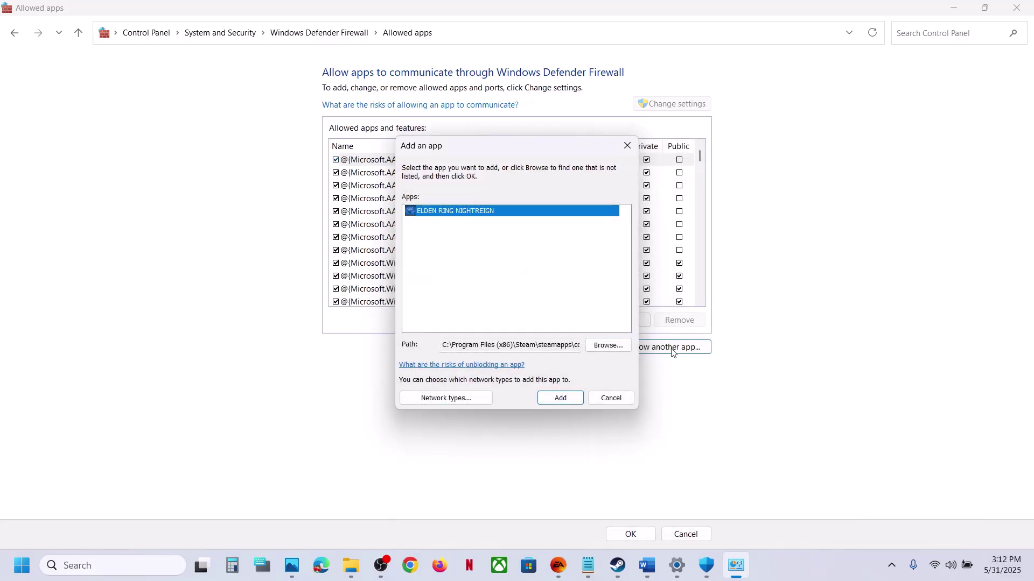
Step: Try to add start_protected_game from the ELDEN RING NIGHTREIGN Game folder to the firewall's allowed apps
click(608, 346)
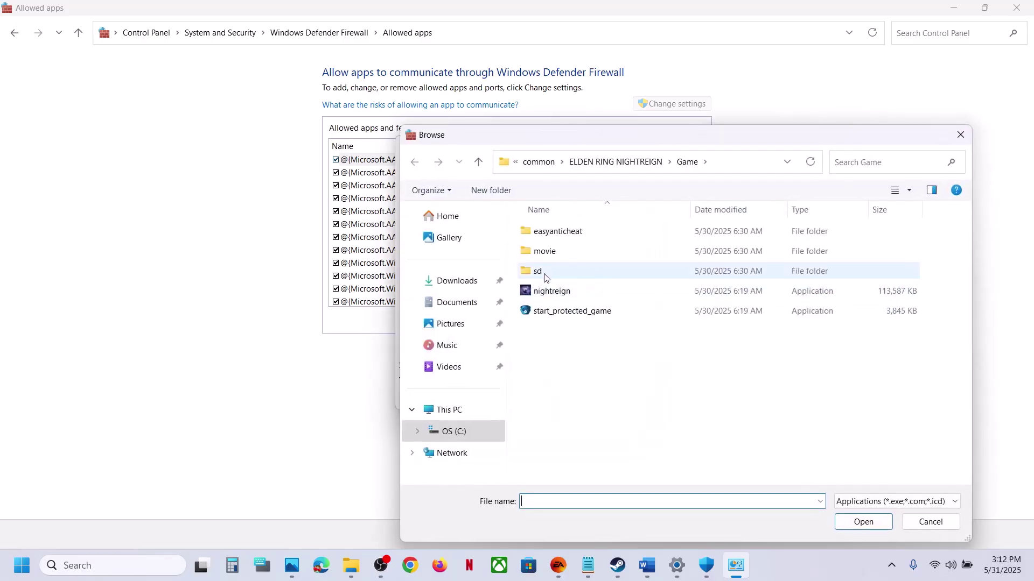
click(544, 310)
click(863, 522)
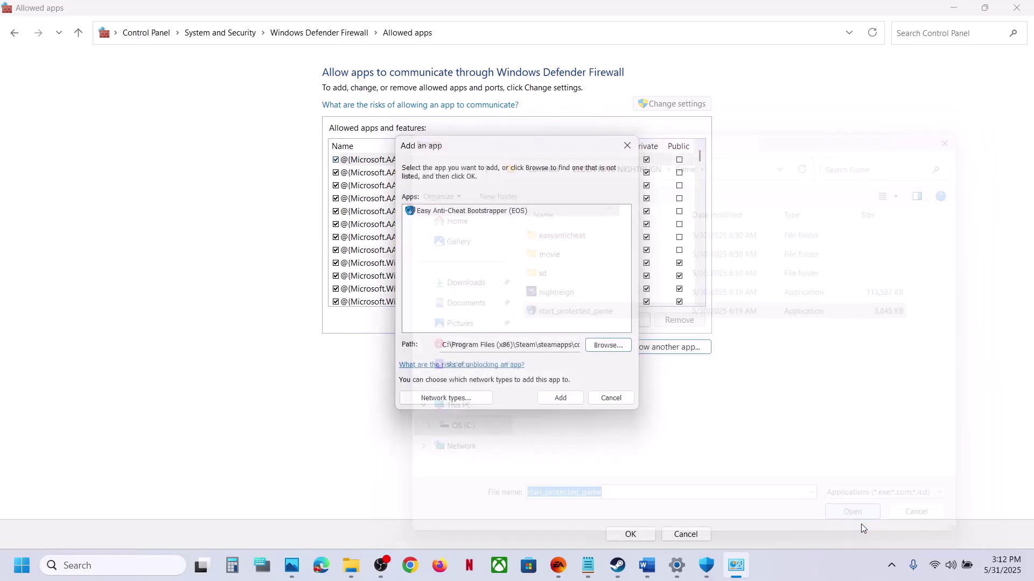
click(561, 398)
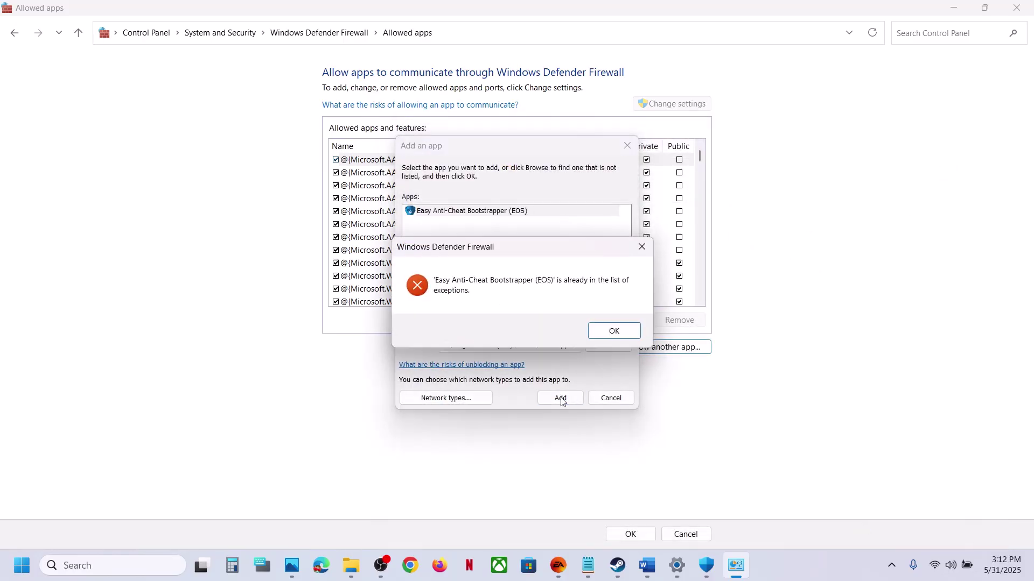
click(614, 332)
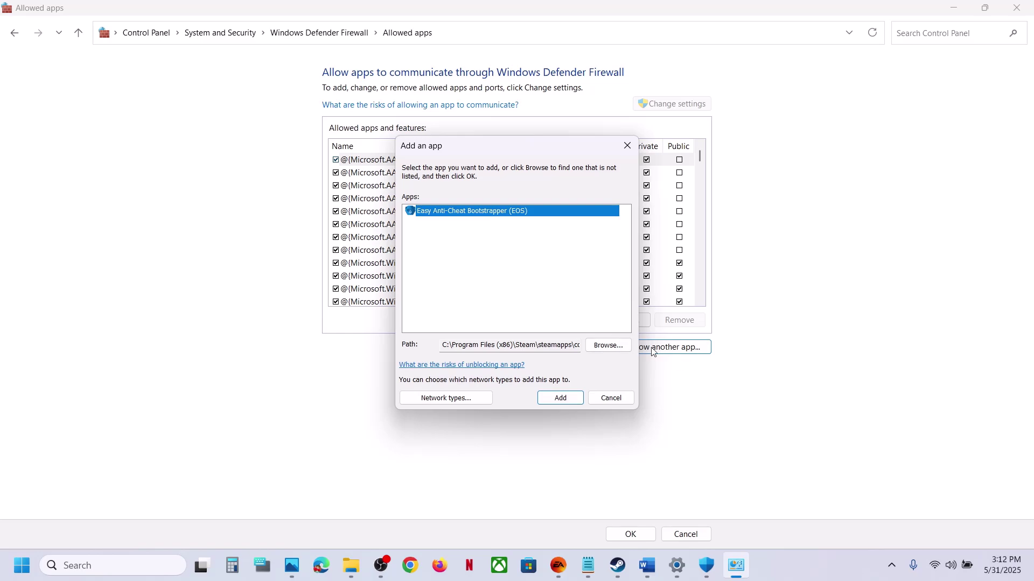
Step: Add easyanticheat_eos_setup from the game's easyanticheat folder to the firewall's allowed apps
click(609, 348)
double_click(555, 232)
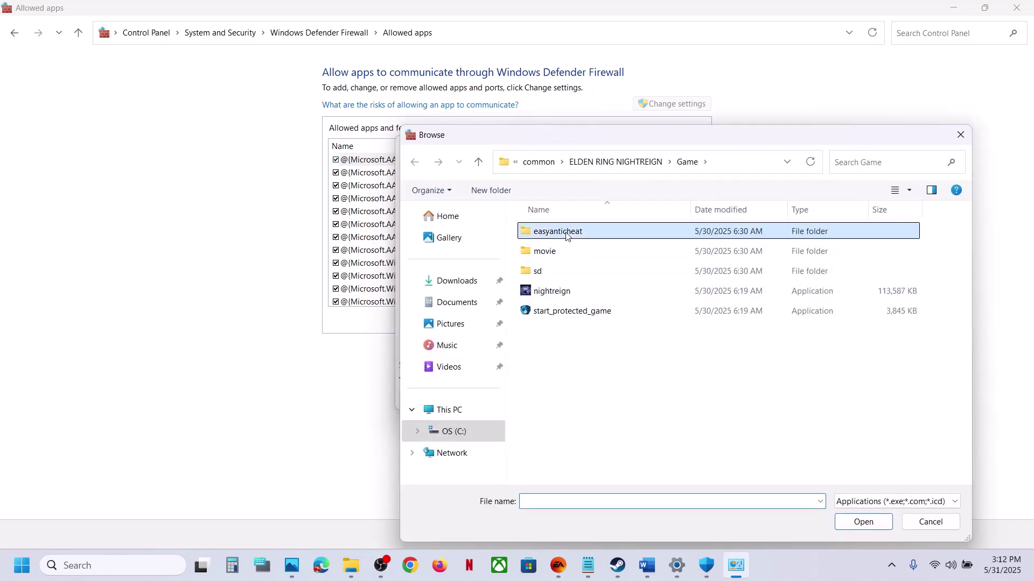
click(576, 291)
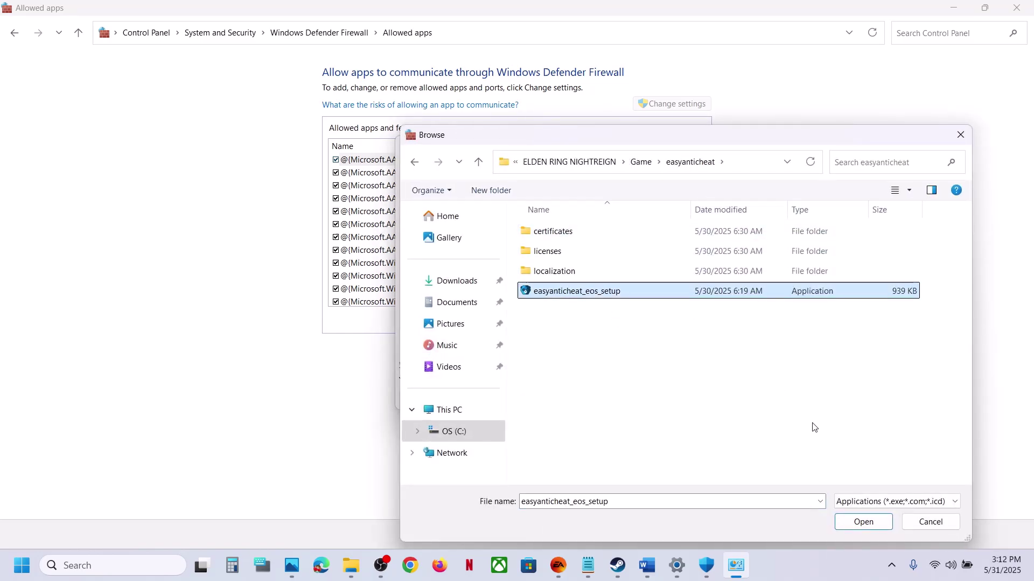
click(852, 521)
click(552, 400)
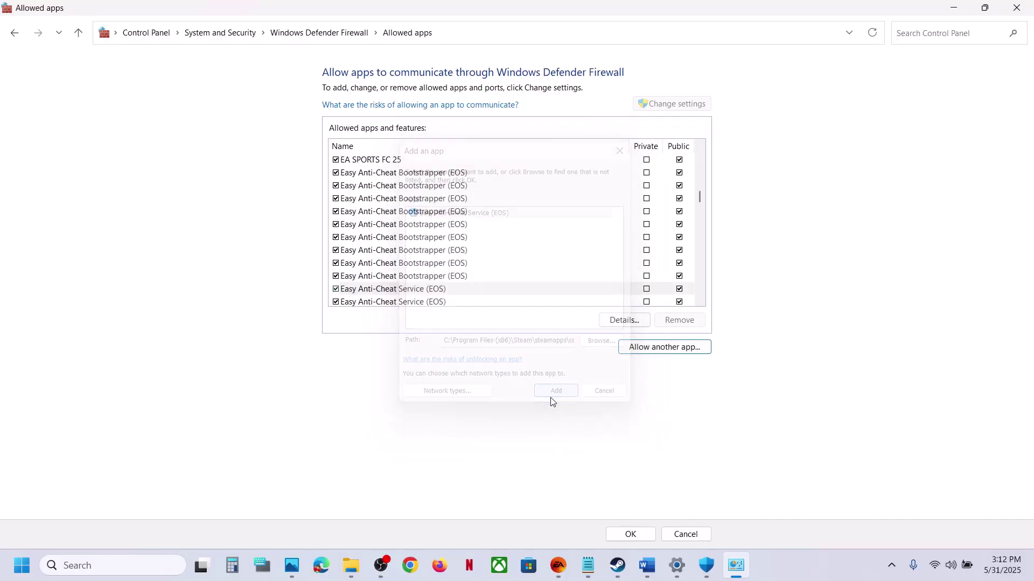
Step: Locate the ELDEN RING NIGHTREIGN entries in the firewall's allowed apps list, and close the firewall and Windows Security windows
click(486, 268)
key(l)
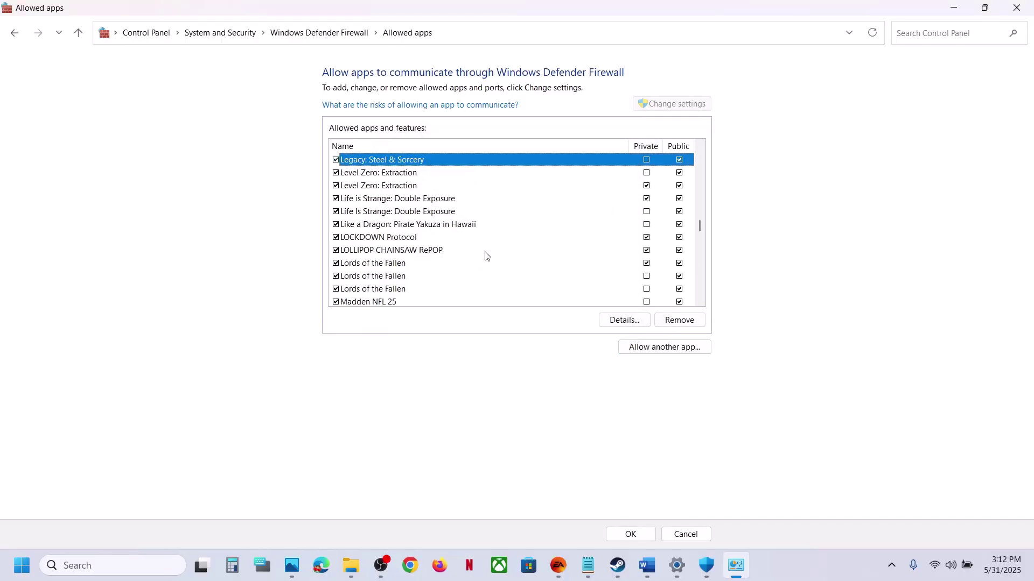
key(e)
key(l)
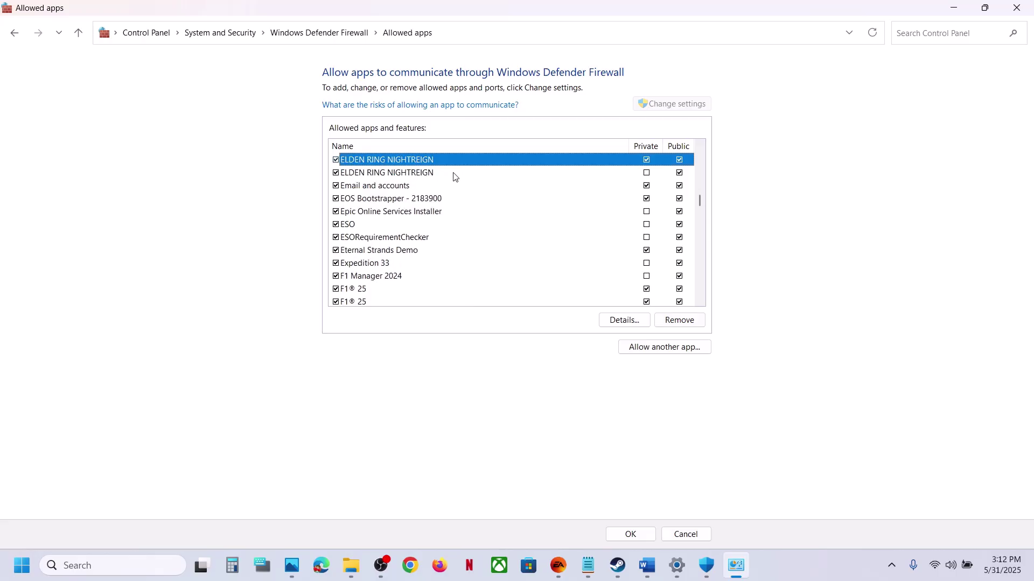
click(1022, 8)
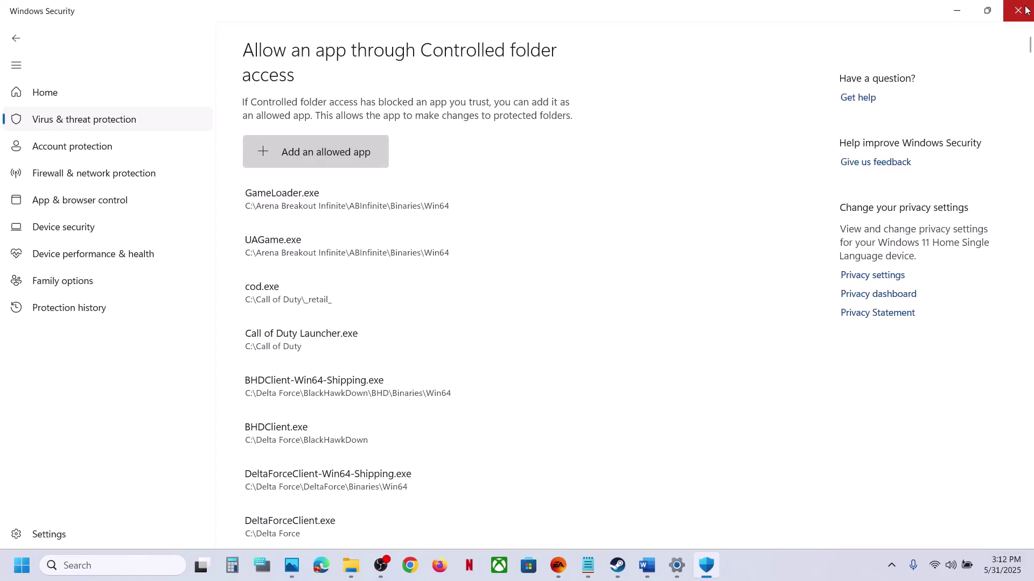
click(1025, 10)
click(1025, 10)
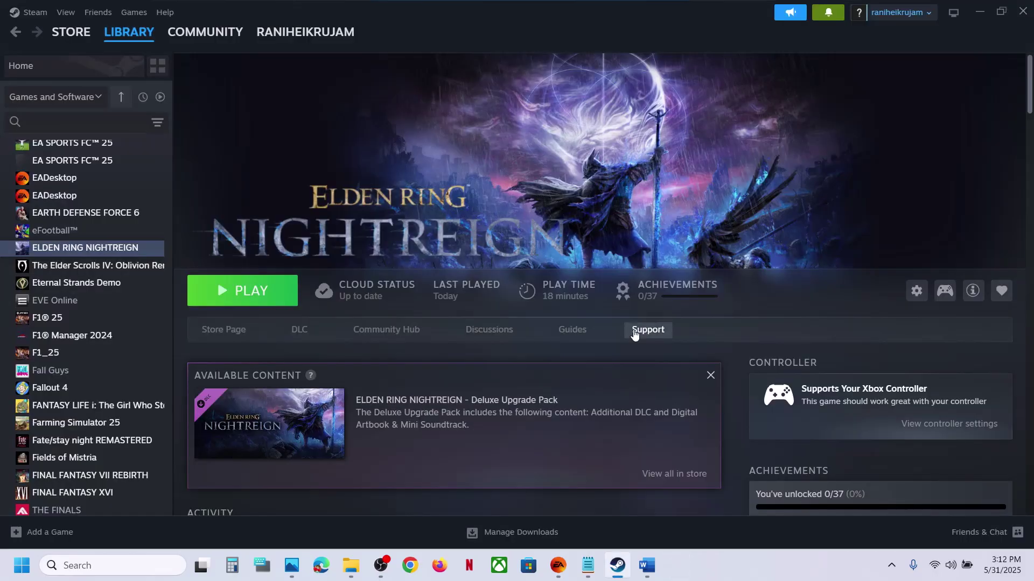
Step: Switch to the Word instructions and review Step 6 on a clean graphics driver installation, including the NVIDIA and AMD links
click(647, 566)
scroll(410, 336, down, 2)
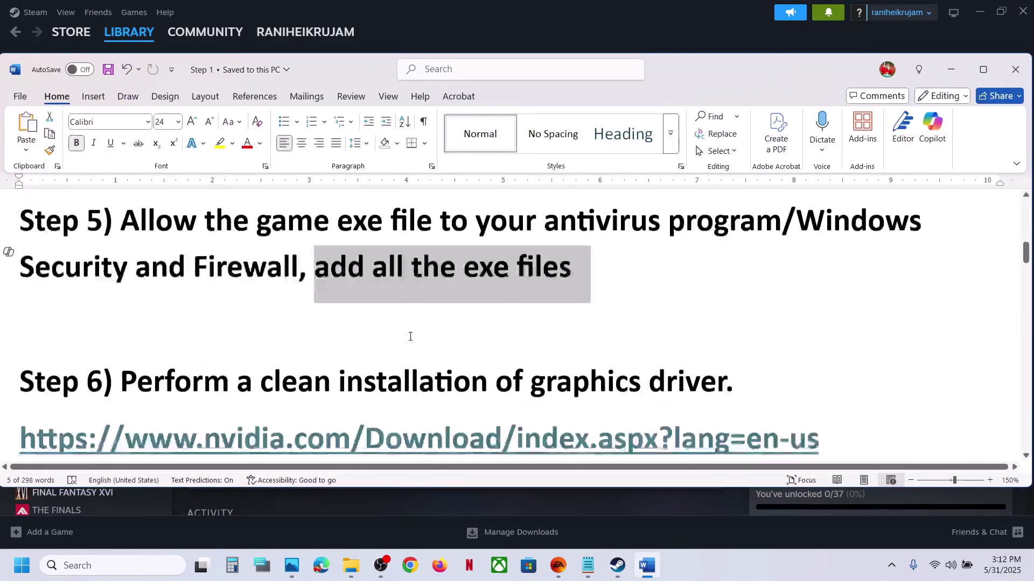
scroll(410, 337, down, 2)
drag(190, 300, 722, 303)
drag(208, 351, 626, 356)
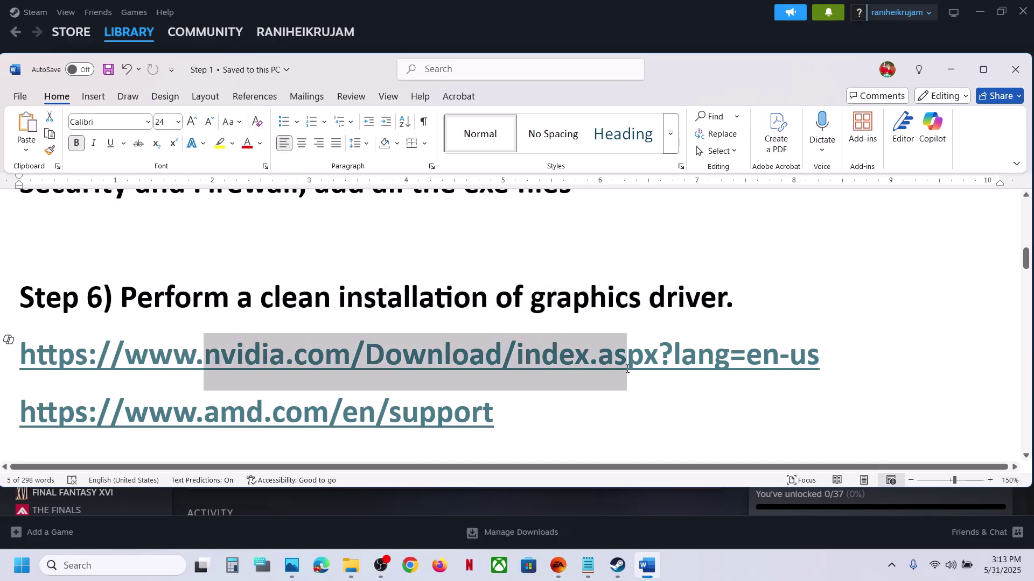
drag(173, 412, 493, 414)
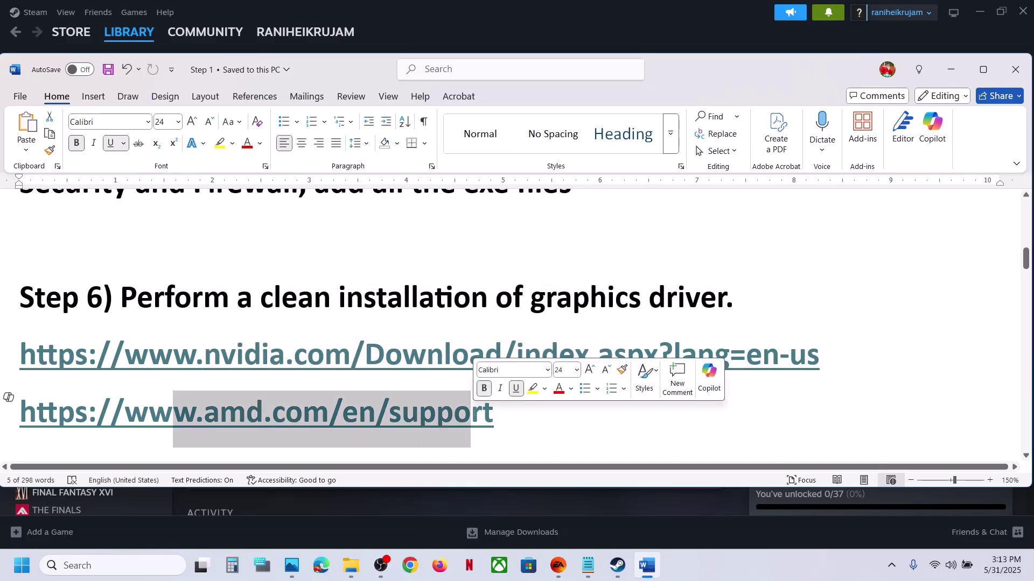
drag(245, 356, 523, 358)
click(797, 572)
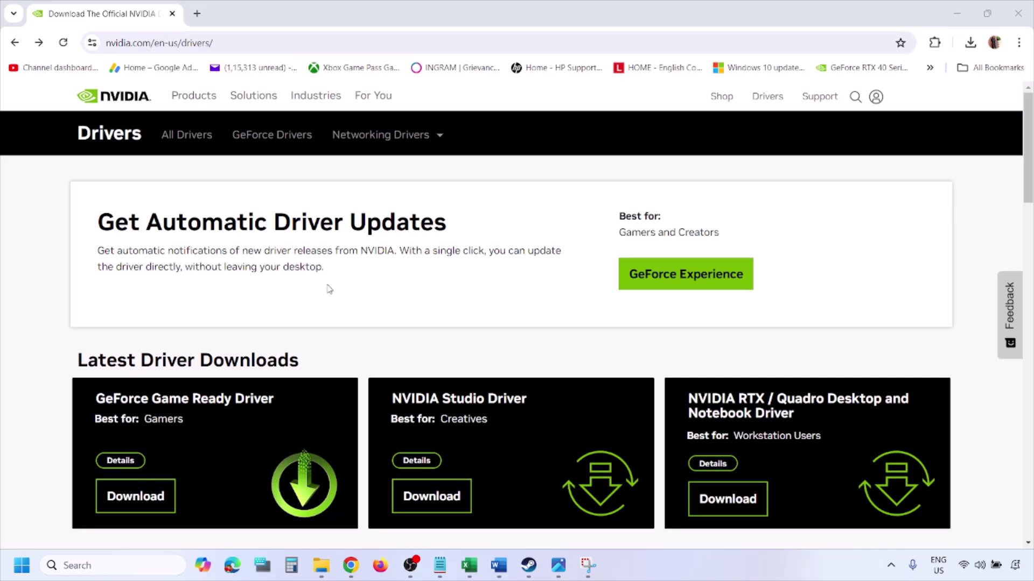
Step: Search NVIDIA's drivers page for the GeForce RTX 3050 Laptop GPU driver for Windows 11 in English (US)
scroll(241, 329, down, 8)
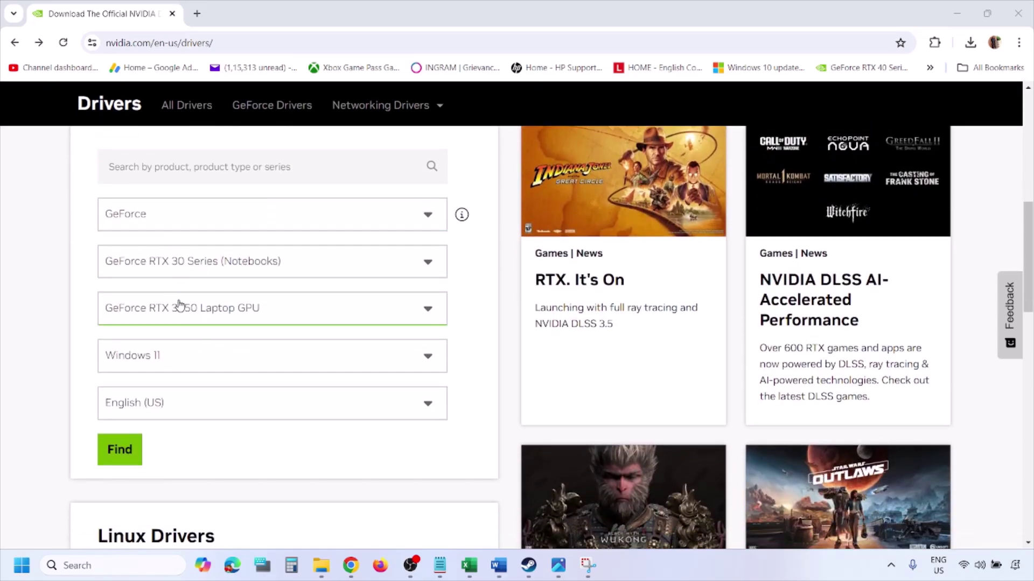
click(170, 358)
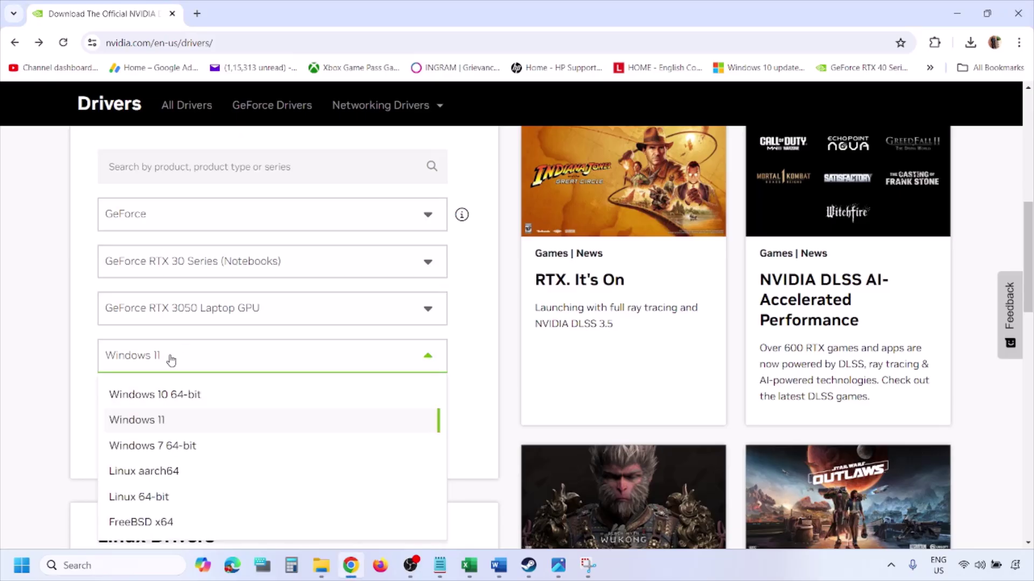
click(152, 424)
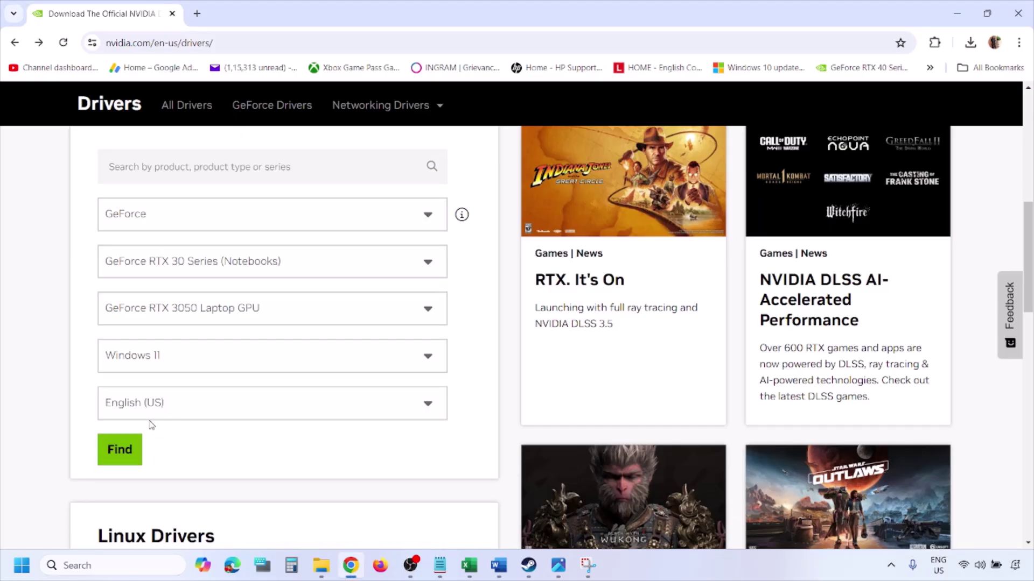
click(120, 450)
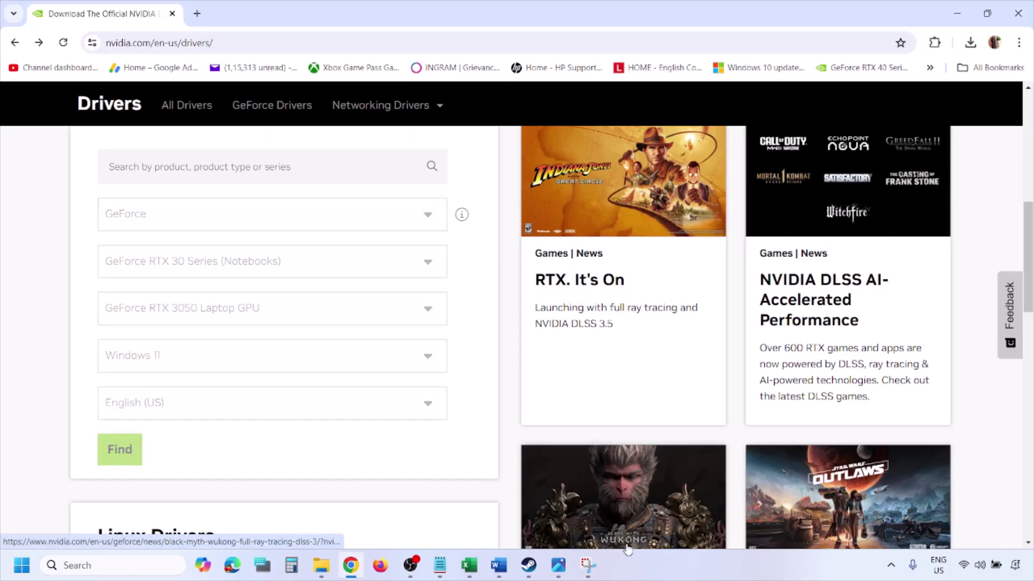
Step: Switch to Photos and review images 1.png to 5.png of the NVIDIA driver download and clean installation options
click(558, 566)
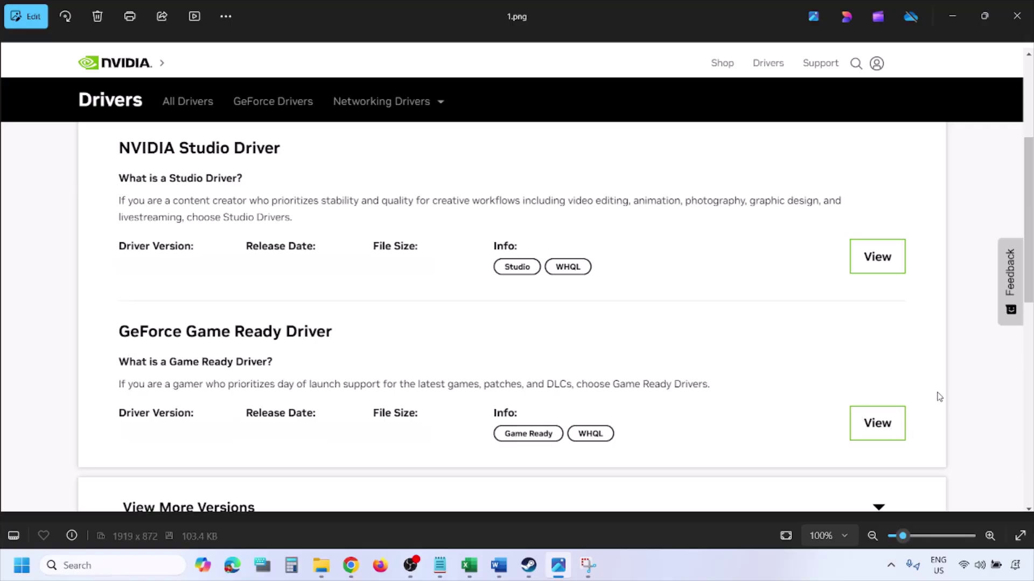
key(Right)
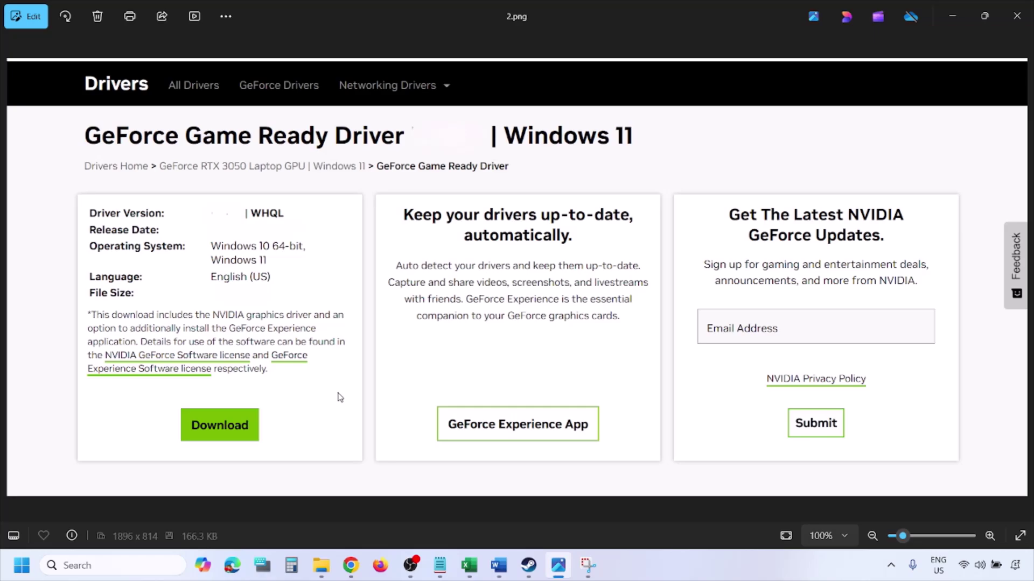
key(Right)
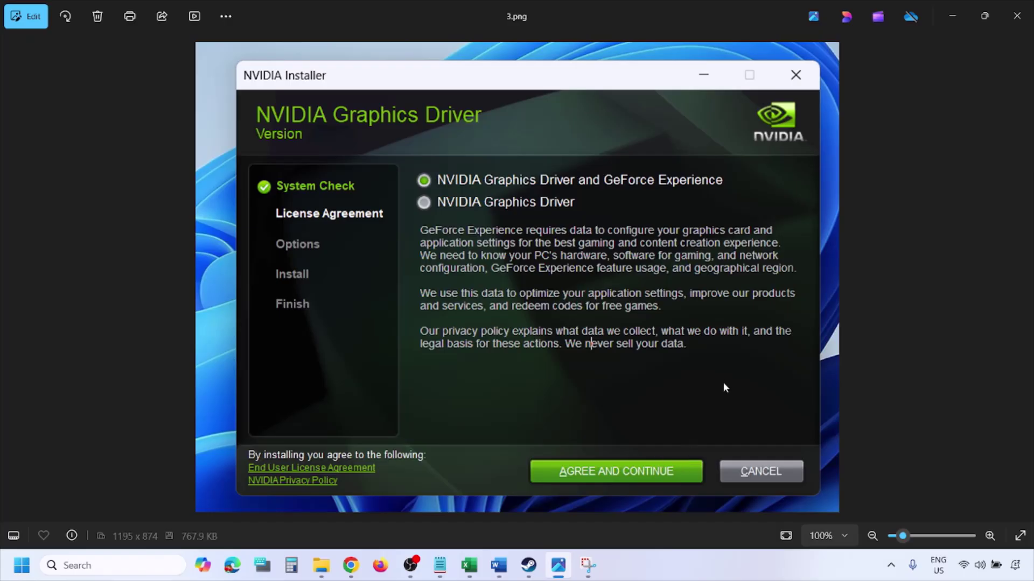
key(Right)
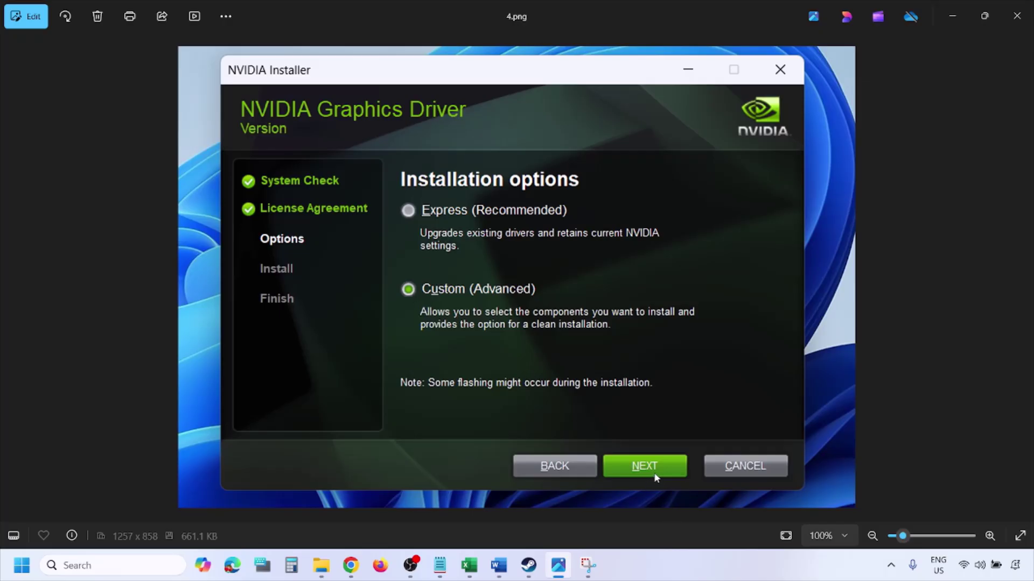
key(Right)
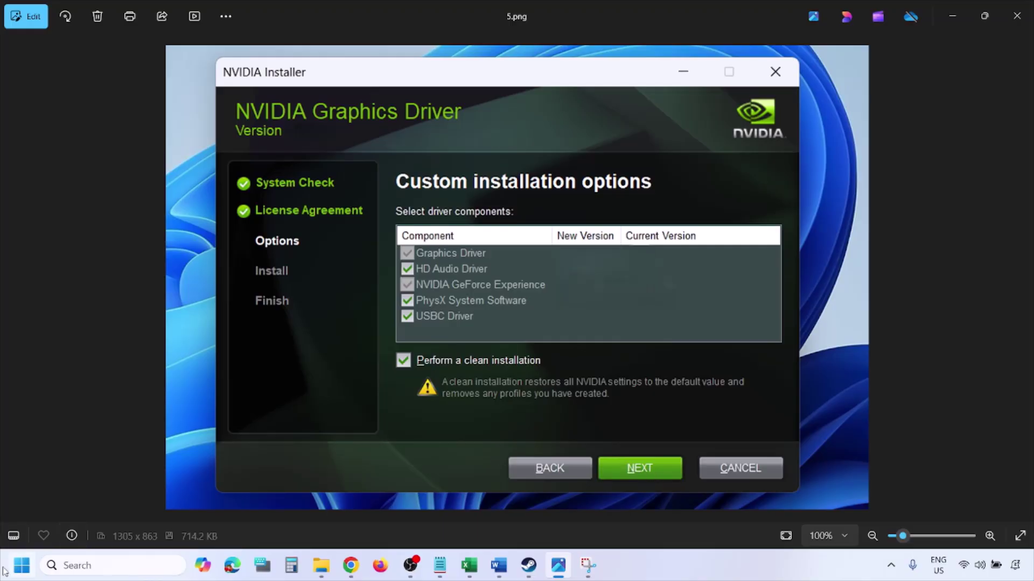
Step: Display the computer's power options, including Restart, without choosing one
click(21, 565)
click(396, 525)
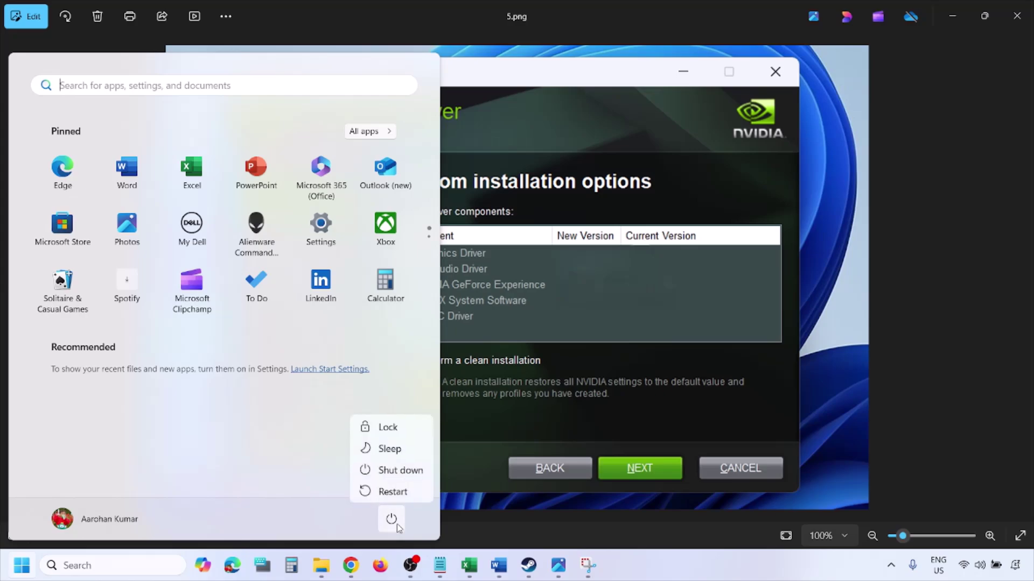
click(704, 576)
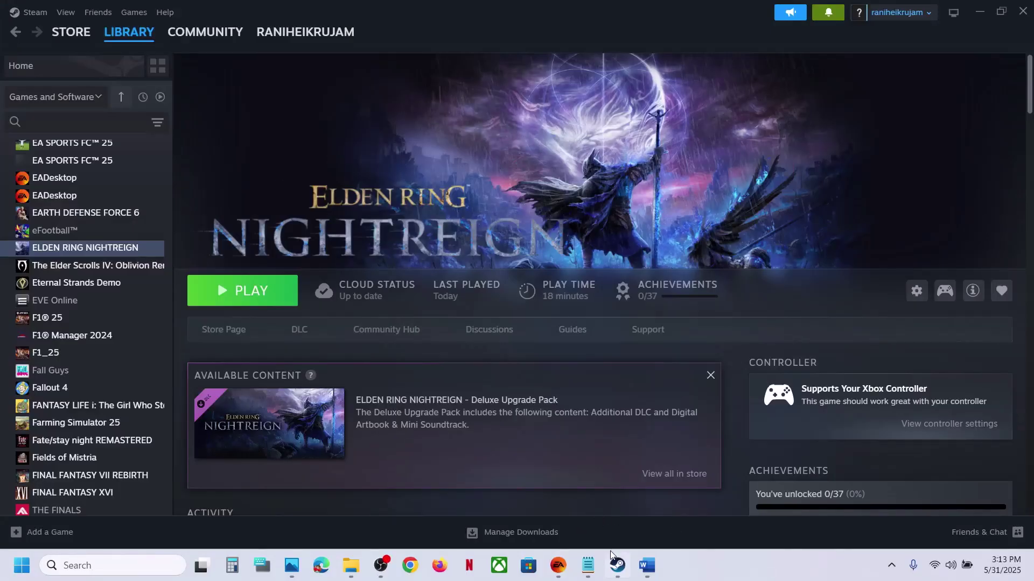
Step: Return to the Word instructions and review Step 7 on cleaning the graphics driver with Display Driver Uninstaller (DDU)
mouse_move(655, 566)
click(624, 519)
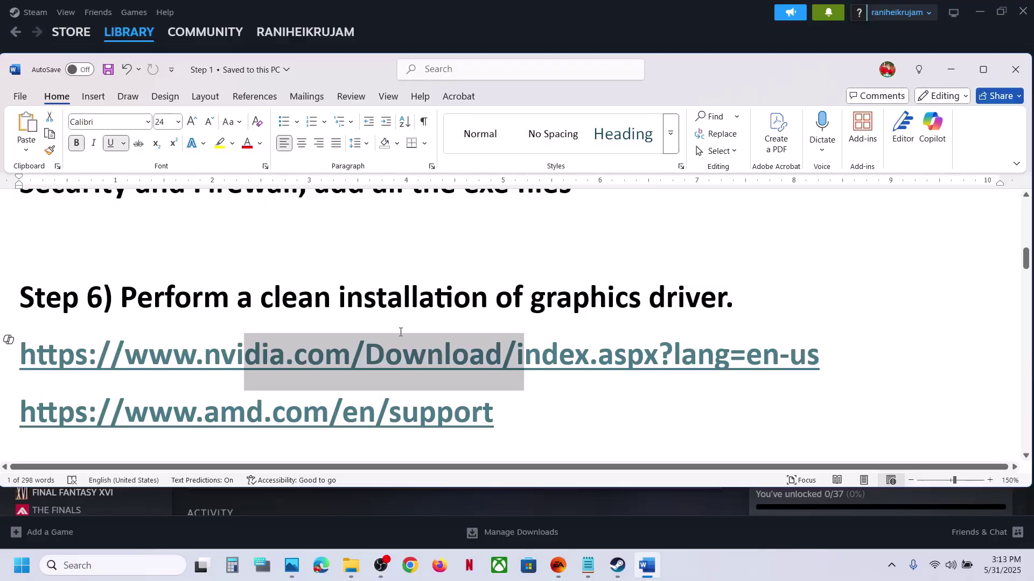
scroll(400, 333, down, 4)
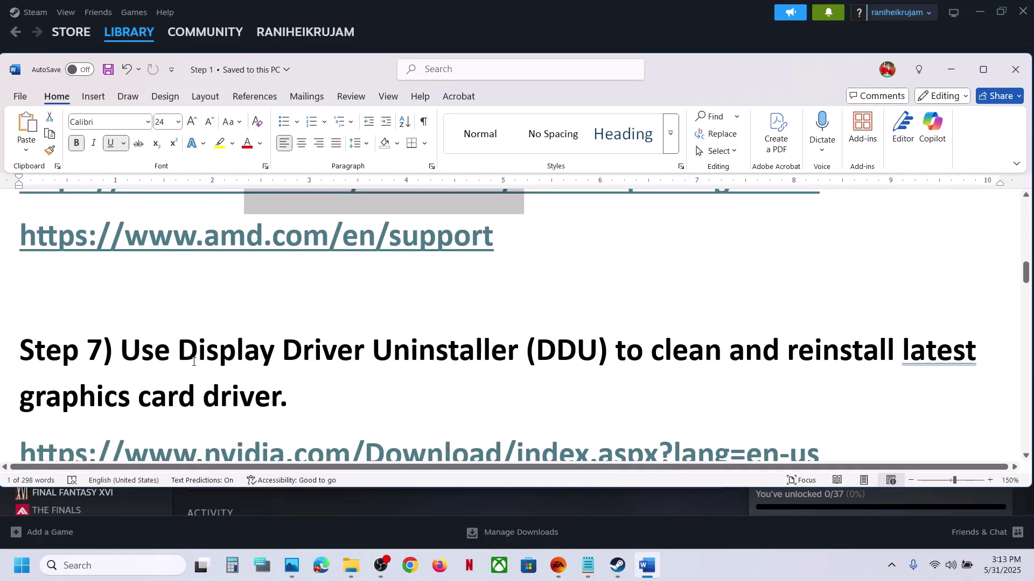
drag(179, 362, 458, 360)
scroll(566, 307, down, 2)
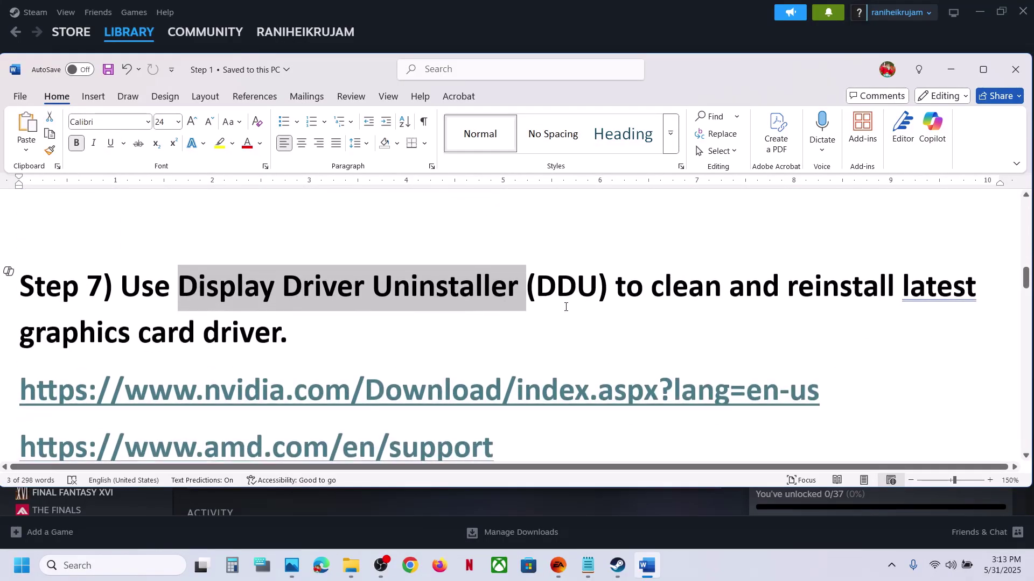
drag(540, 286, 287, 334)
click(288, 335)
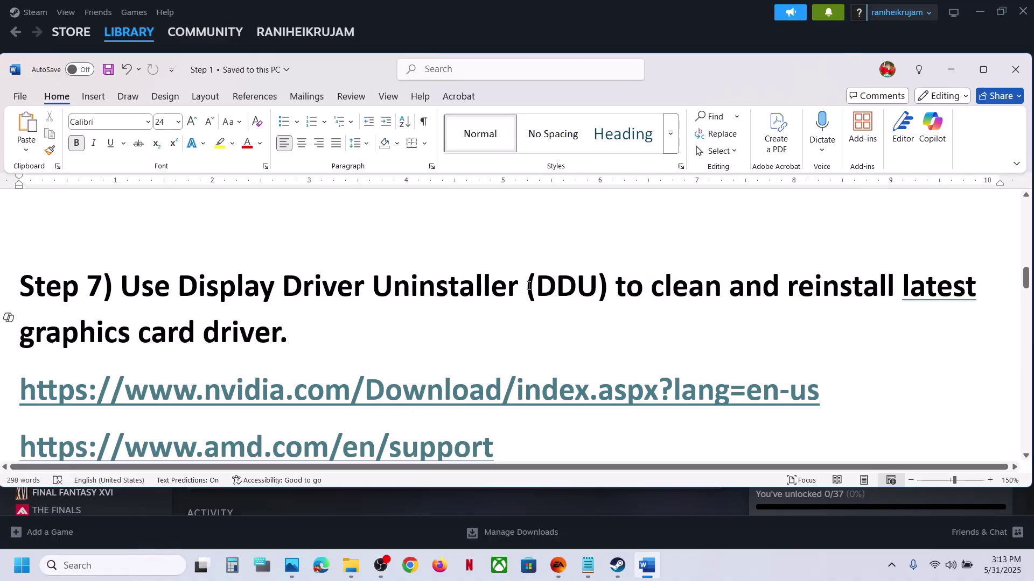
Step: Copy "Display Driver Uninstaller" from Step 7 and search Google for it in Chrome
drag(178, 288, 516, 299)
key(ctrl+c)
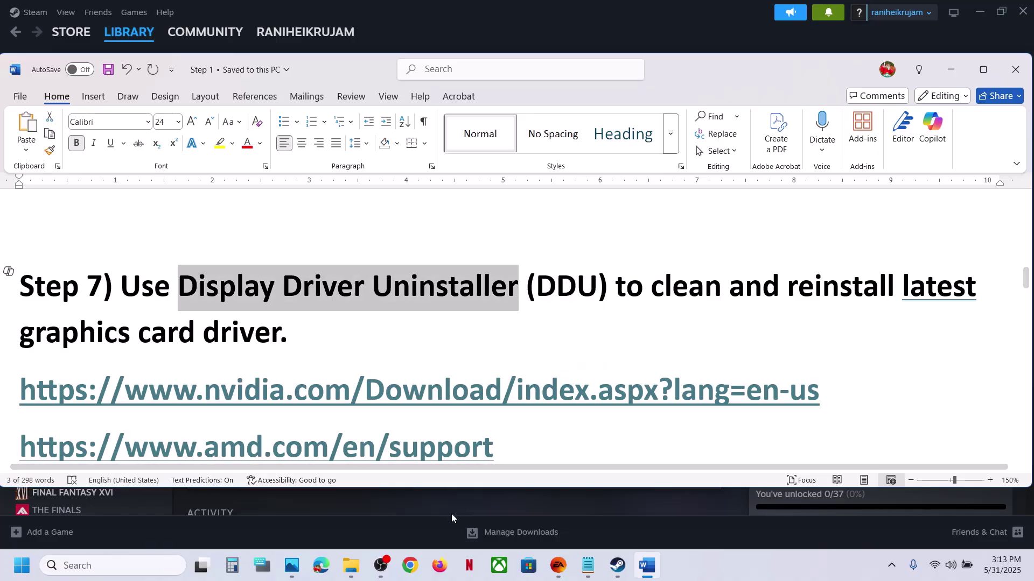
click(410, 571)
key(ctrl+v)
key(Return)
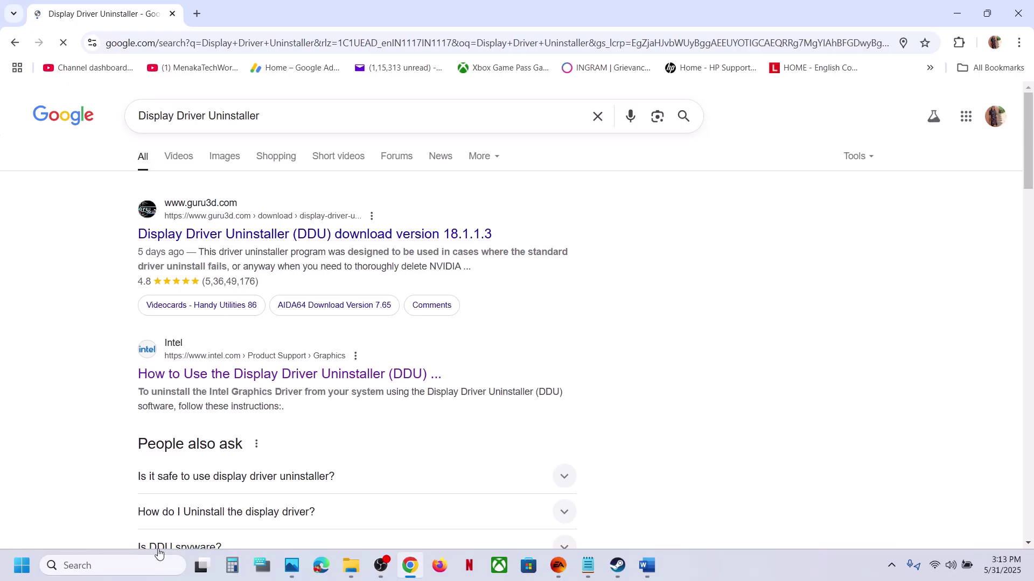
Step: Find the installed Display Driver Uninstaller app through Windows Search, launch it and allow it to make changes to the device
click(129, 566)
key(ctrl+v)
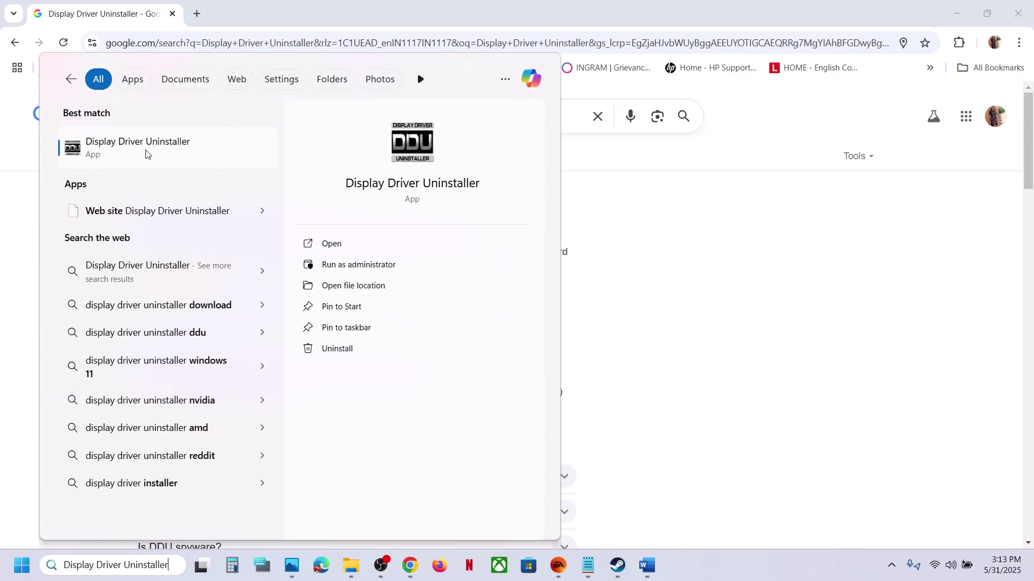
click(145, 154)
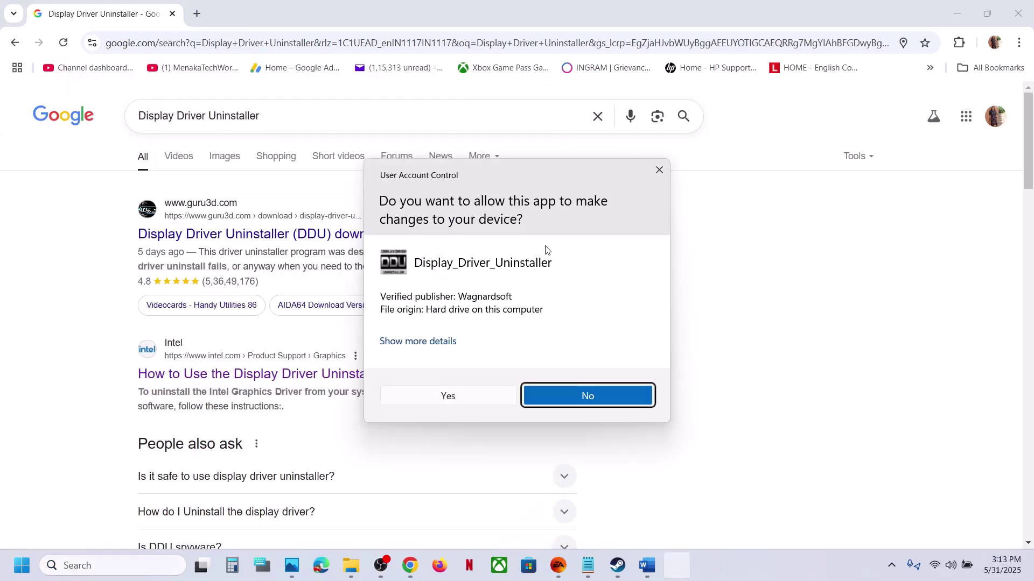
click(461, 398)
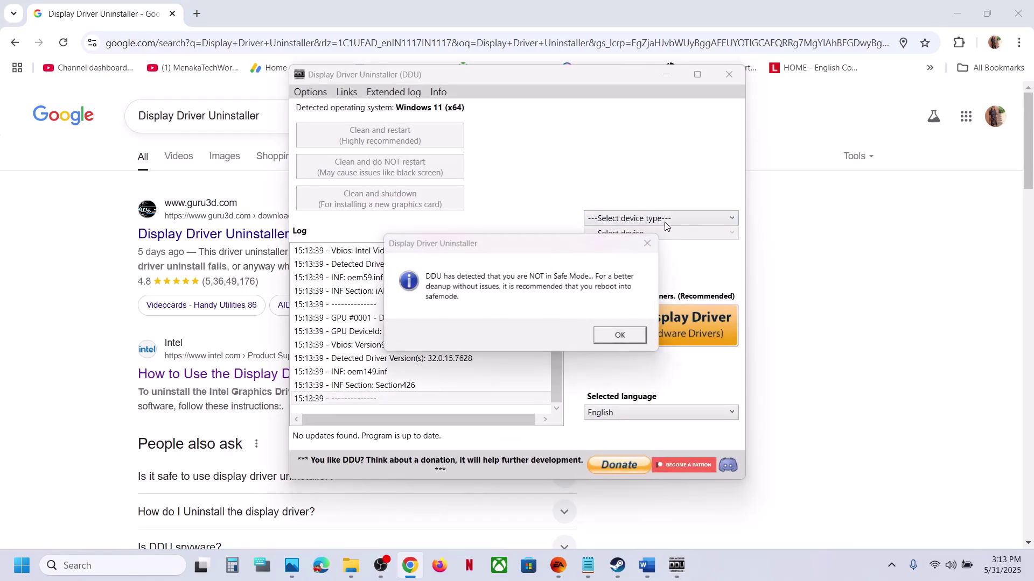
Step: Dismiss the Safe Mode notice in DDU and select GPU as the device type and NVIDIA as the device
click(622, 334)
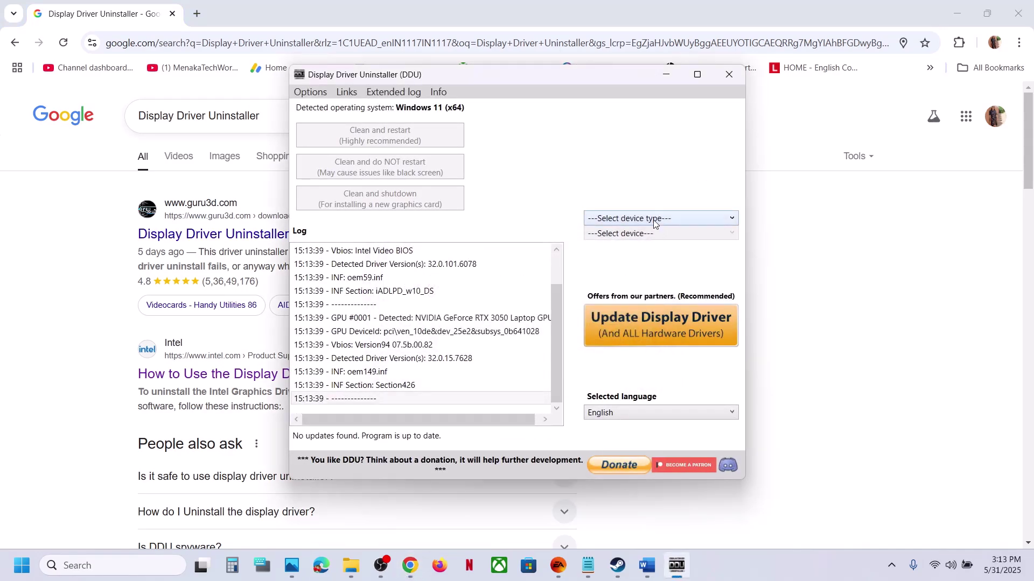
click(658, 219)
click(611, 262)
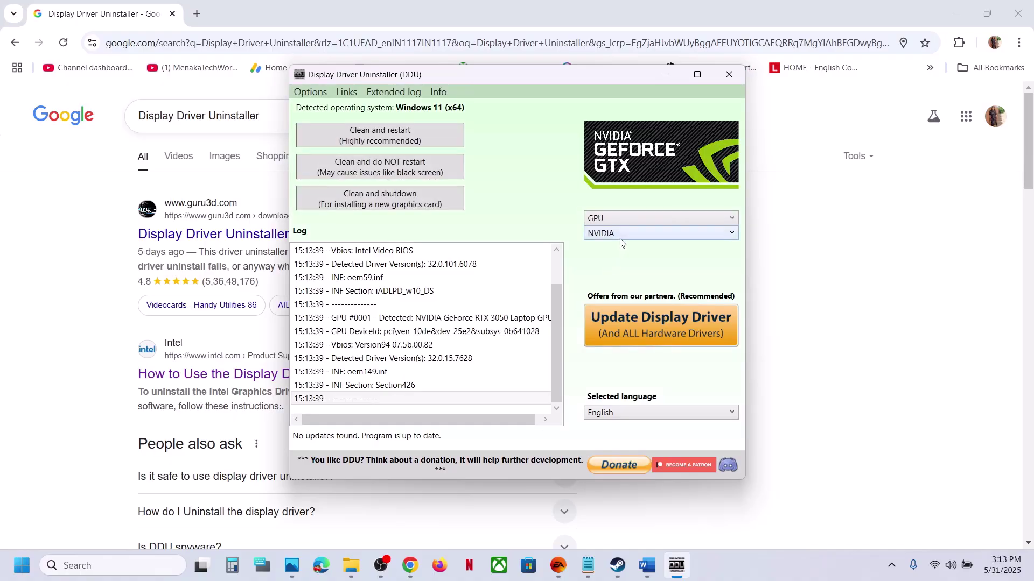
click(622, 238)
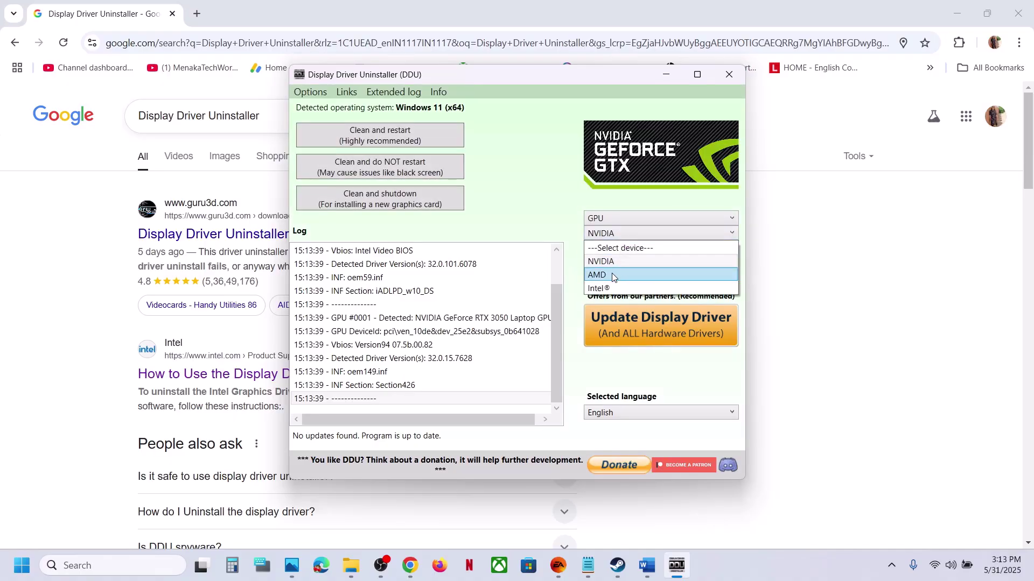
click(608, 259)
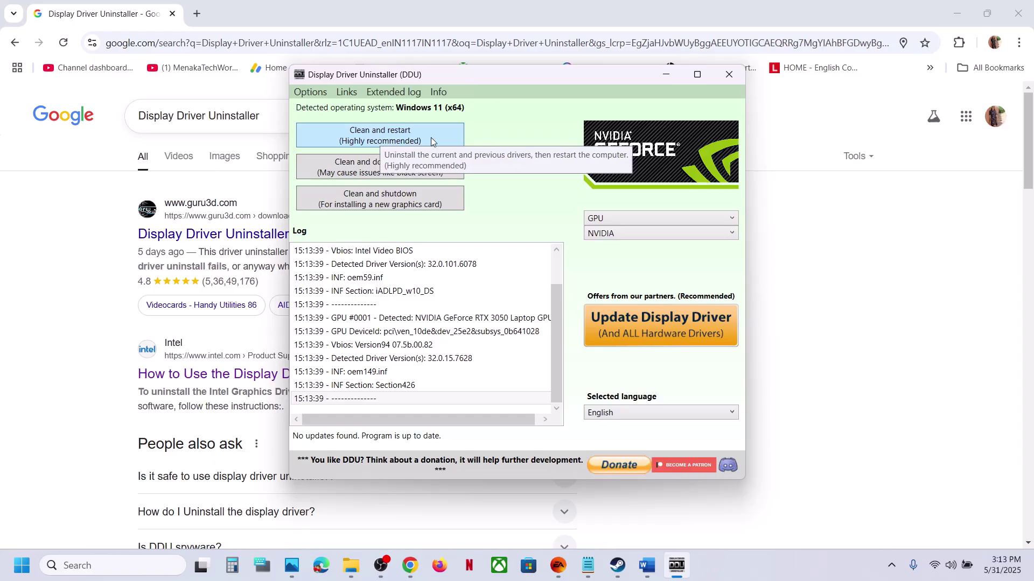
Step: Return to the Word instructions and highlight the NVIDIA and AMD driver download links under Step 7
click(662, 487)
key(ctrl+a)
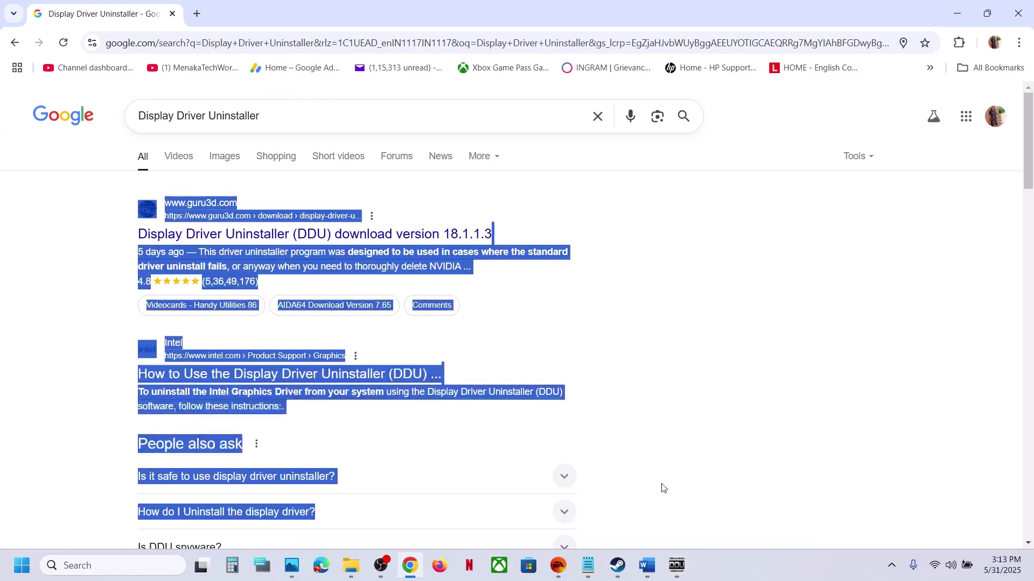
click(648, 564)
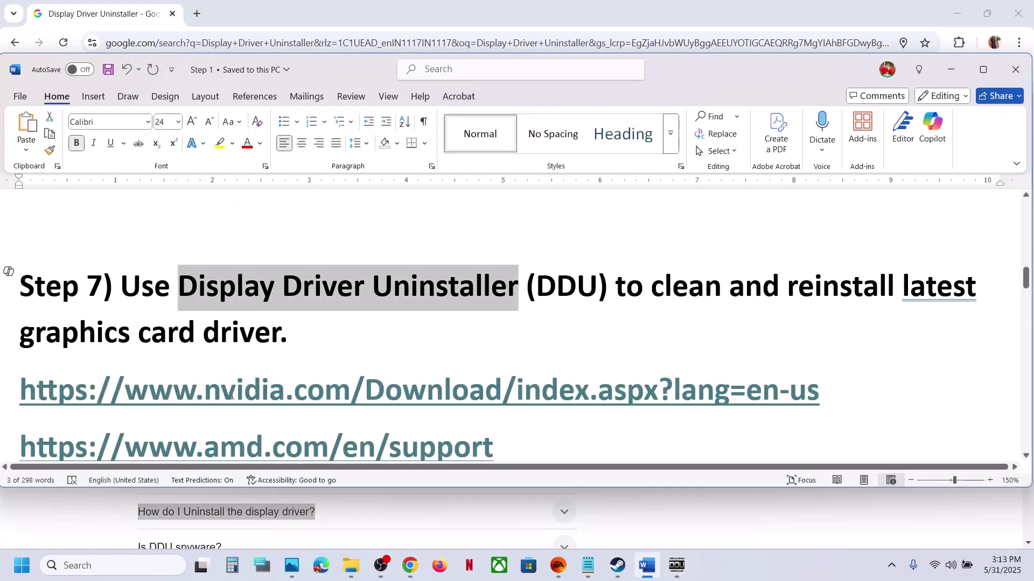
drag(232, 397, 351, 397)
drag(195, 447, 368, 437)
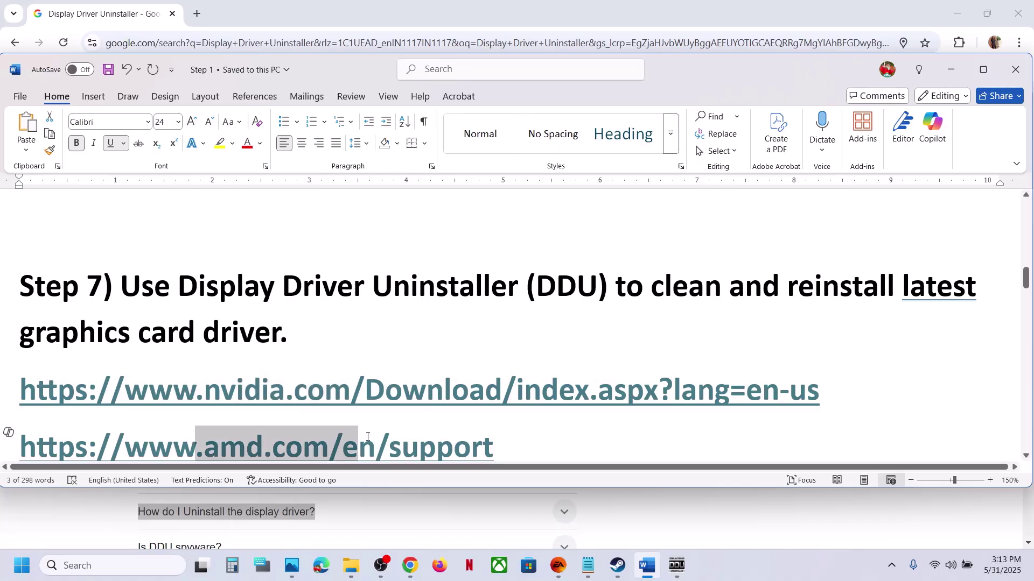
Step: Show the computer's Restart option among the power choices, and close them without choosing one
click(21, 567)
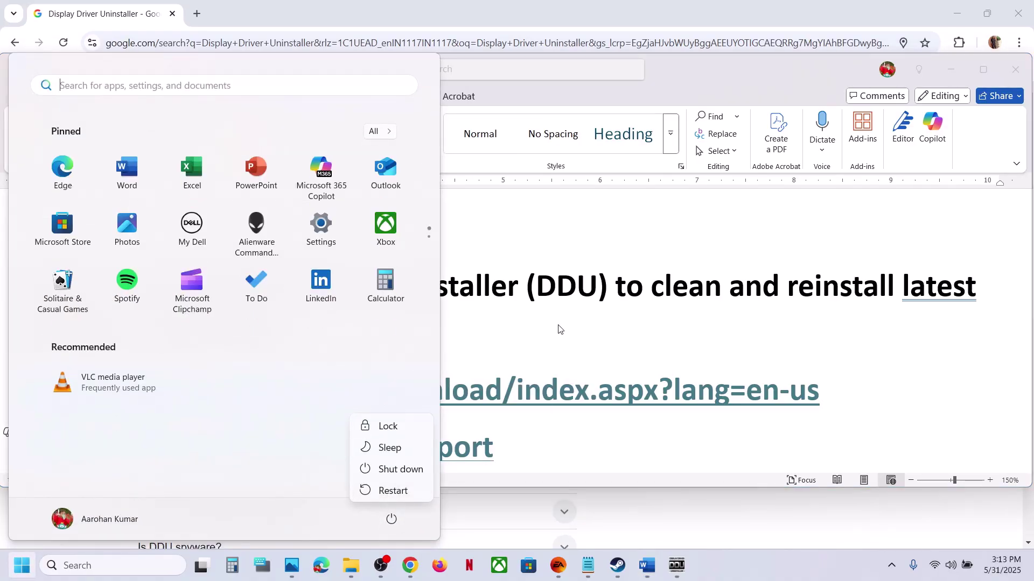
key(Escape)
key(Escape)
Step: Review Step 8 in the Word instructions on running the game on the dedicated graphics card
scroll(462, 349, down, 3)
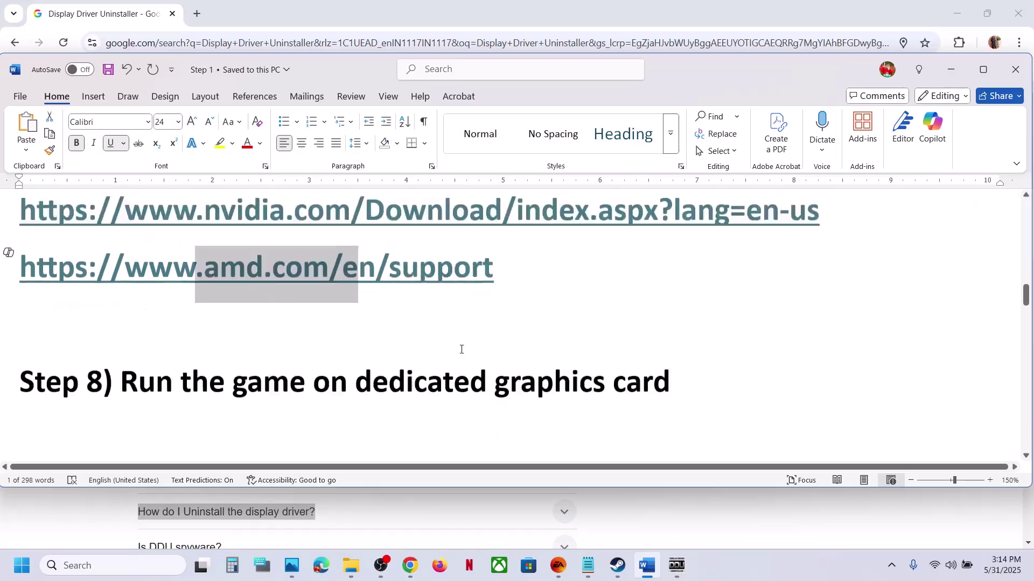
scroll(461, 349, down, 1)
scroll(511, 353, up, 1)
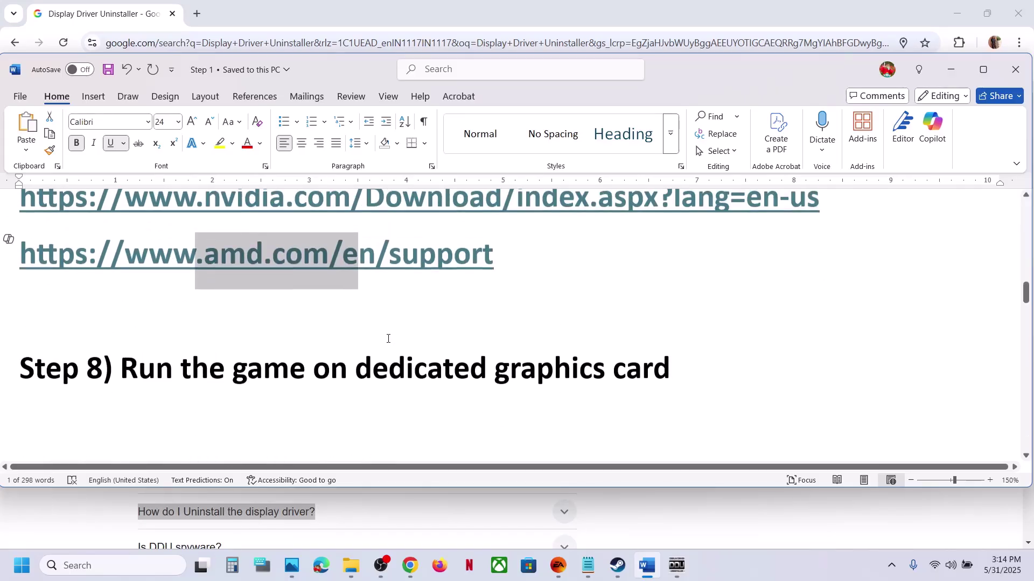
double_click(549, 375)
Step: Find "graphics settings" through Windows Search and open the Graphics settings page
click(165, 570)
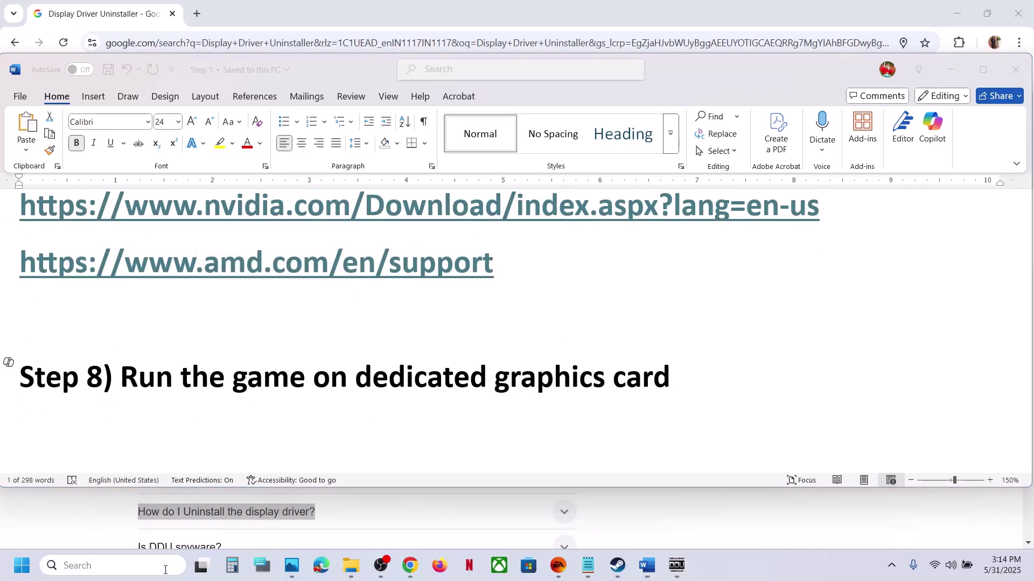
text(graphics settings)
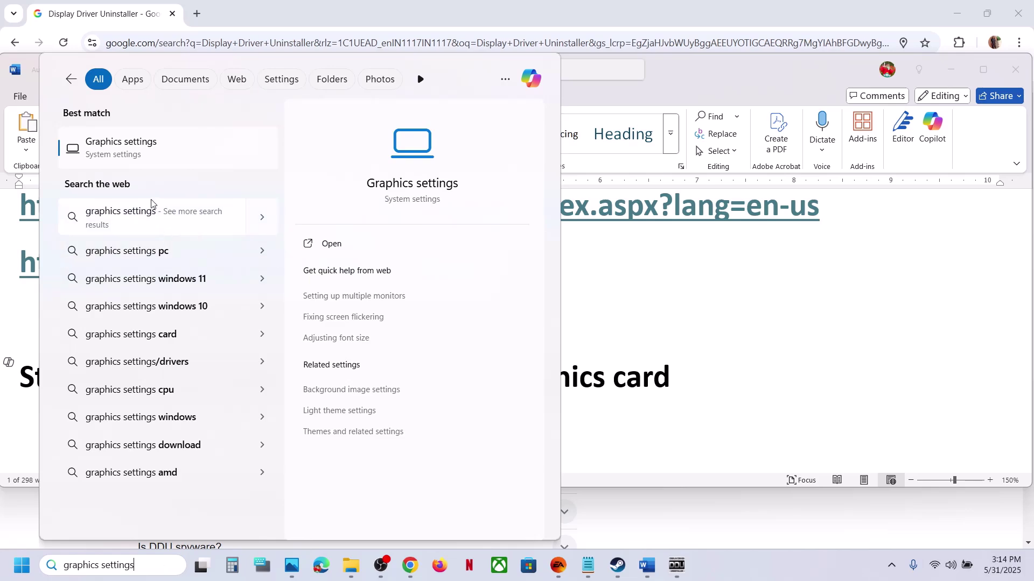
click(133, 160)
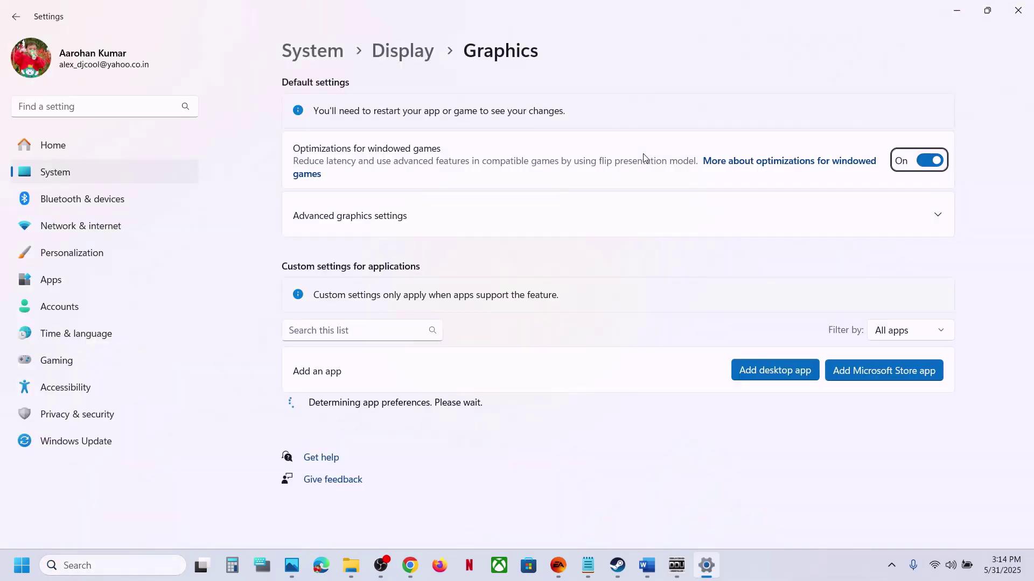
Step: Try to add the nightreign application from Steam's common\ELDEN RING NIGHTREIGN\Game folder as a desktop app with custom graphics settings
click(778, 371)
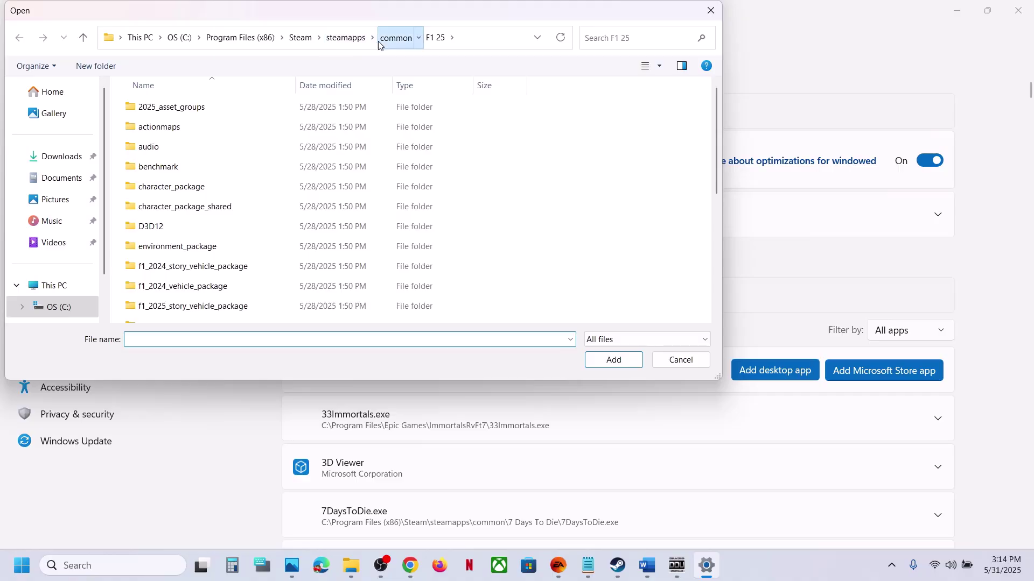
click(395, 37)
double_click(187, 107)
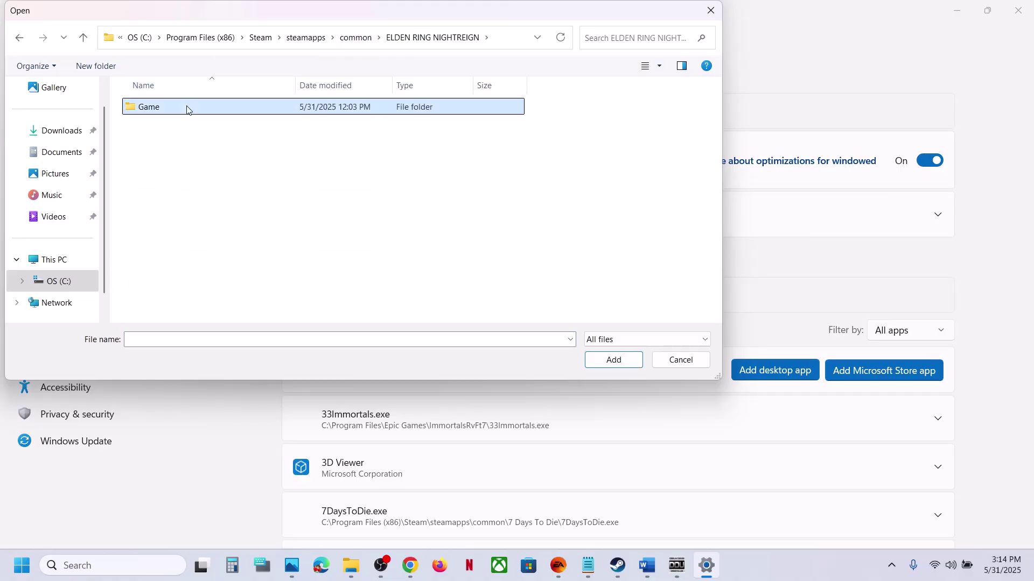
double_click(187, 108)
click(183, 168)
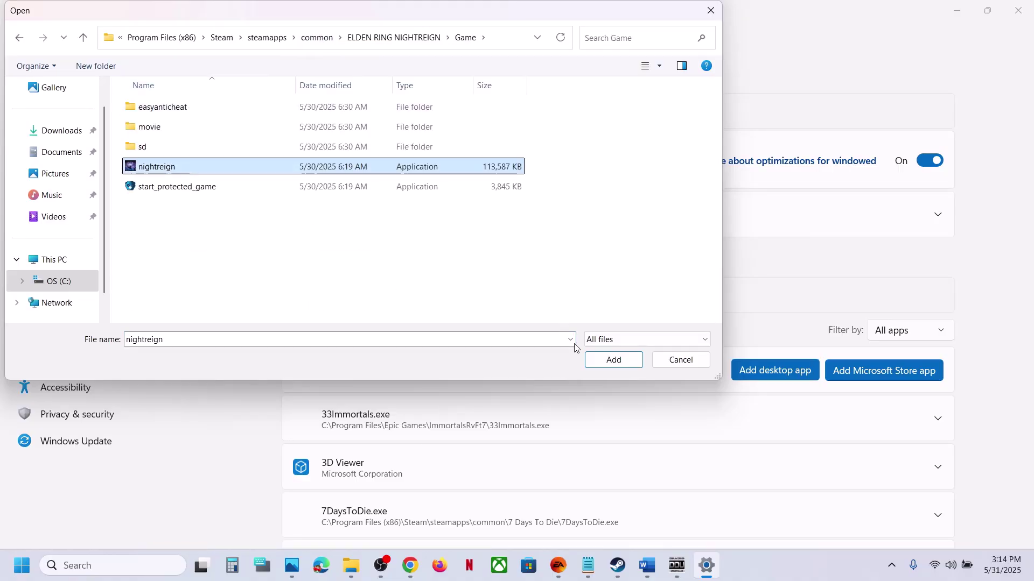
click(612, 359)
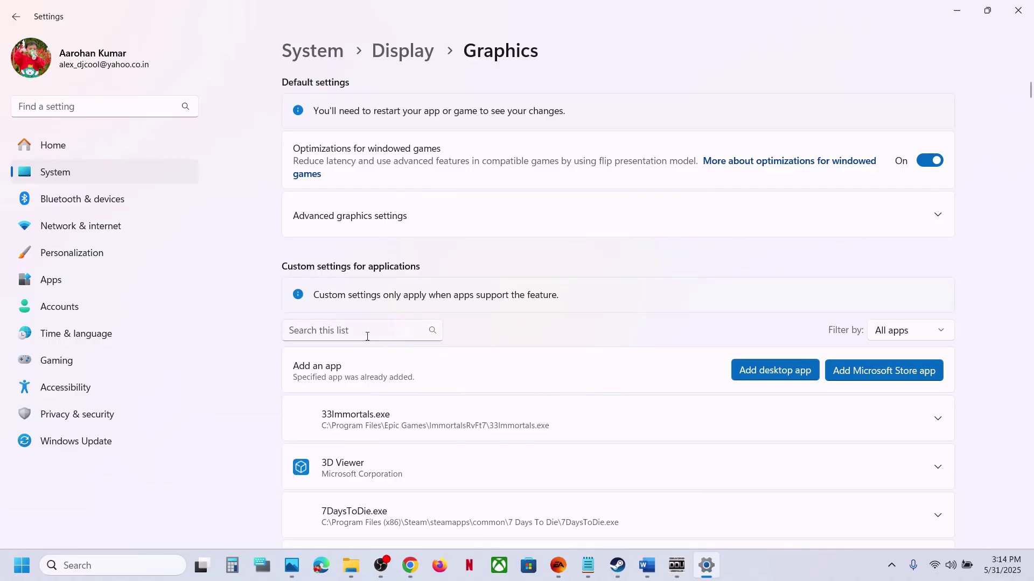
Step: Filter the app list by "elde" and set ELDEN RING NIGHTREIGN's GPU preference to High Performance (NVIDIA GeForce RTX 3050 Laptop GPU)
click(367, 337)
text(elde)
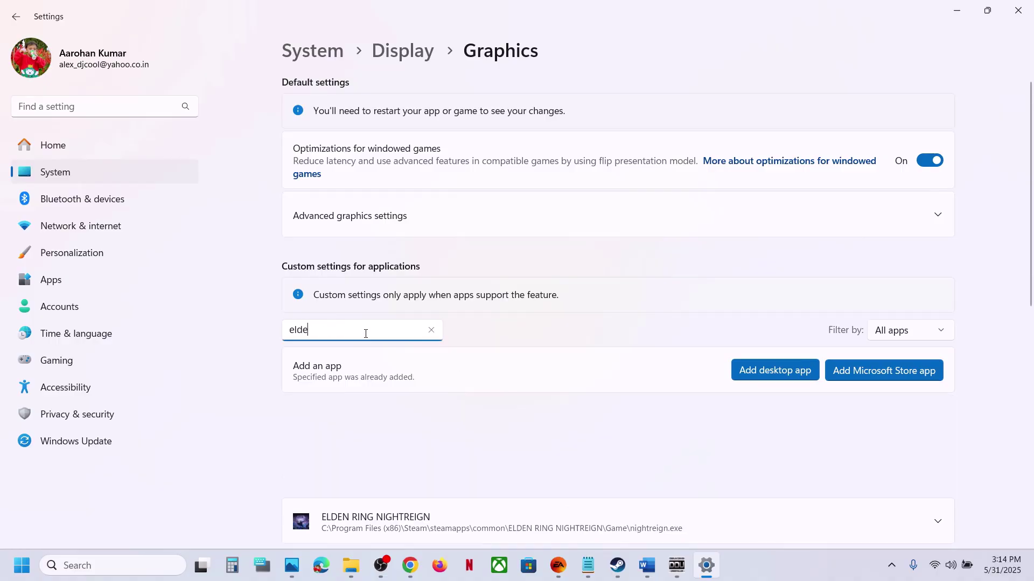
scroll(619, 417, down, 2)
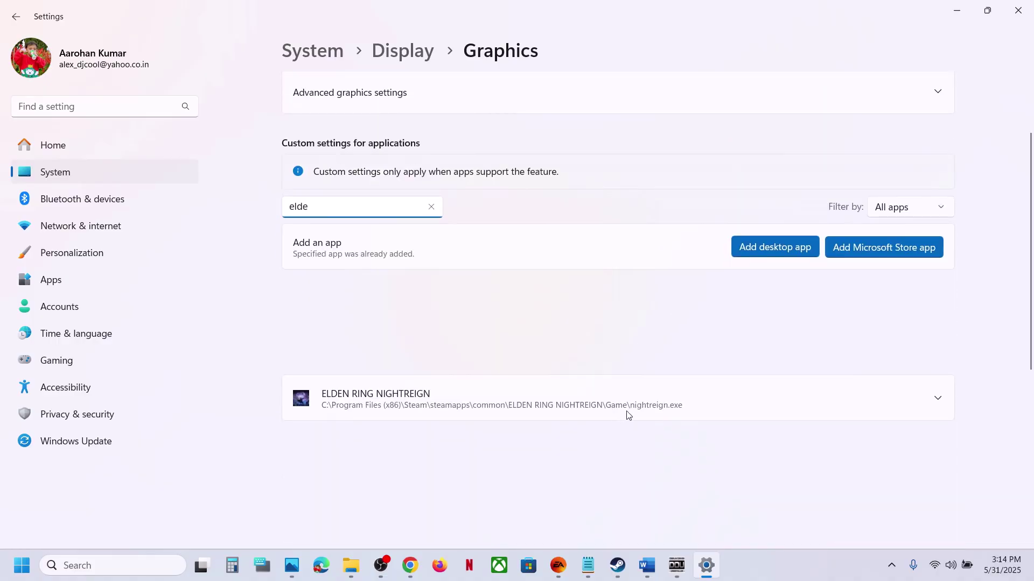
click(653, 406)
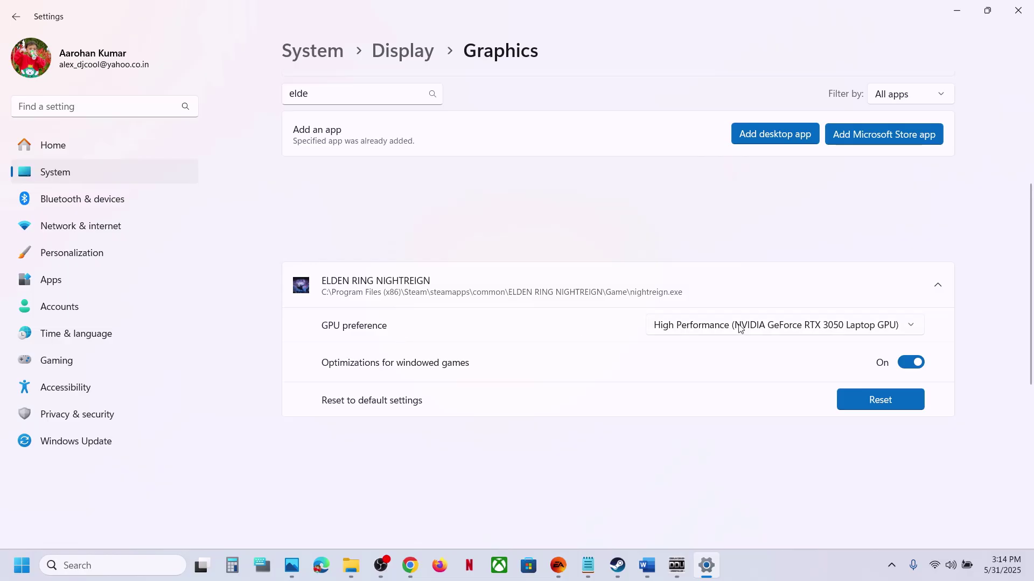
click(759, 326)
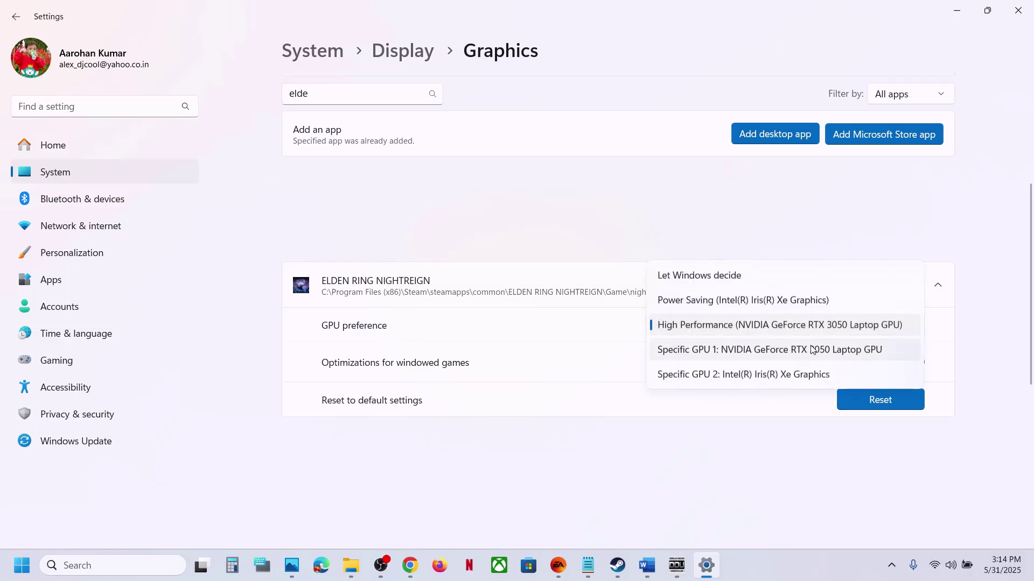
click(779, 326)
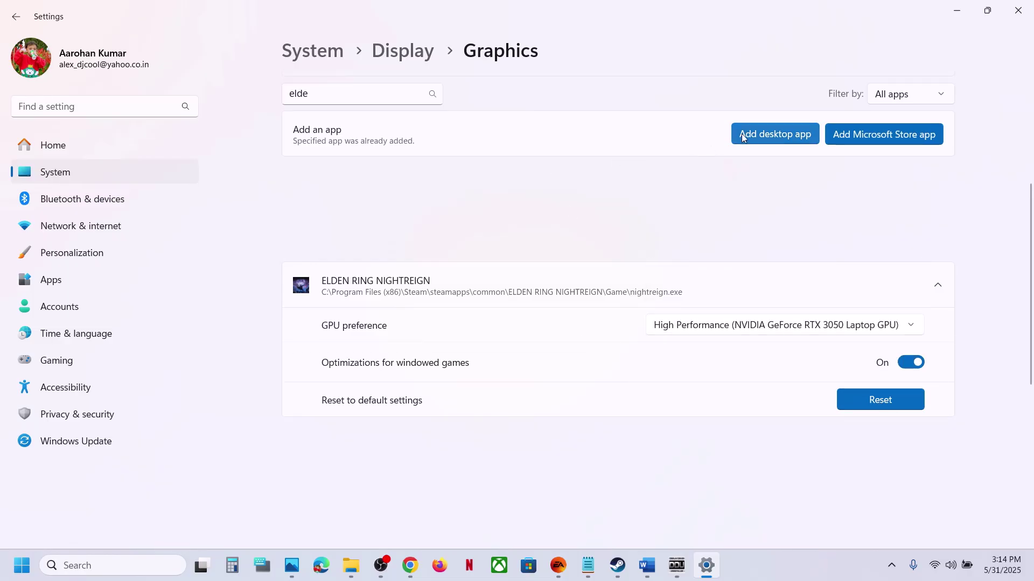
Step: Add the start_protected_game application from the ELDEN RING NIGHTREIGN Game folder as a desktop app with custom graphics settings
click(755, 140)
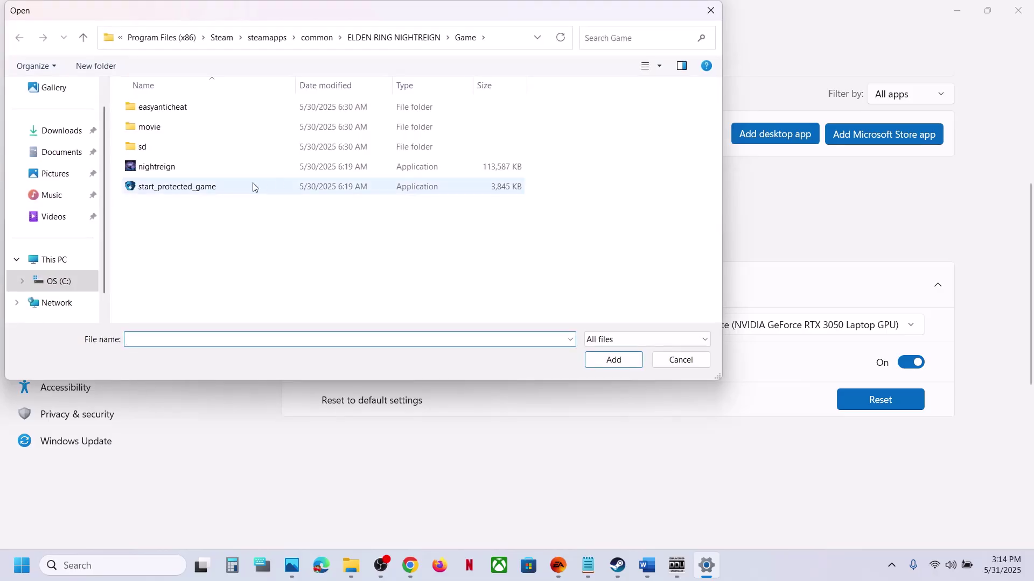
click(196, 189)
click(595, 360)
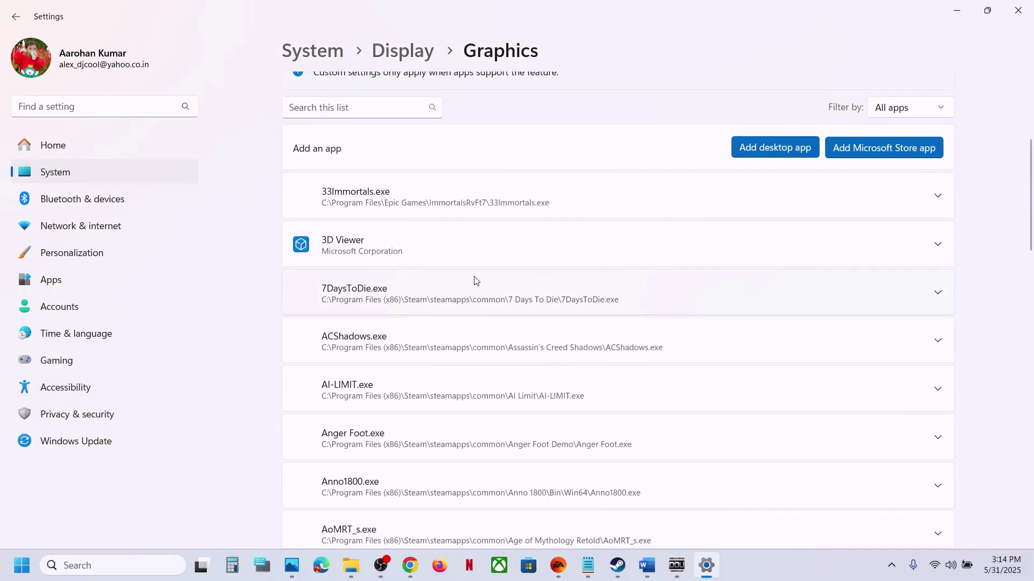
Step: Look through the custom graphics app list for the ELDEN RING NIGHTREIGN start_protected_game.exe entry
scroll(473, 280, down, 4)
scroll(474, 279, down, 20)
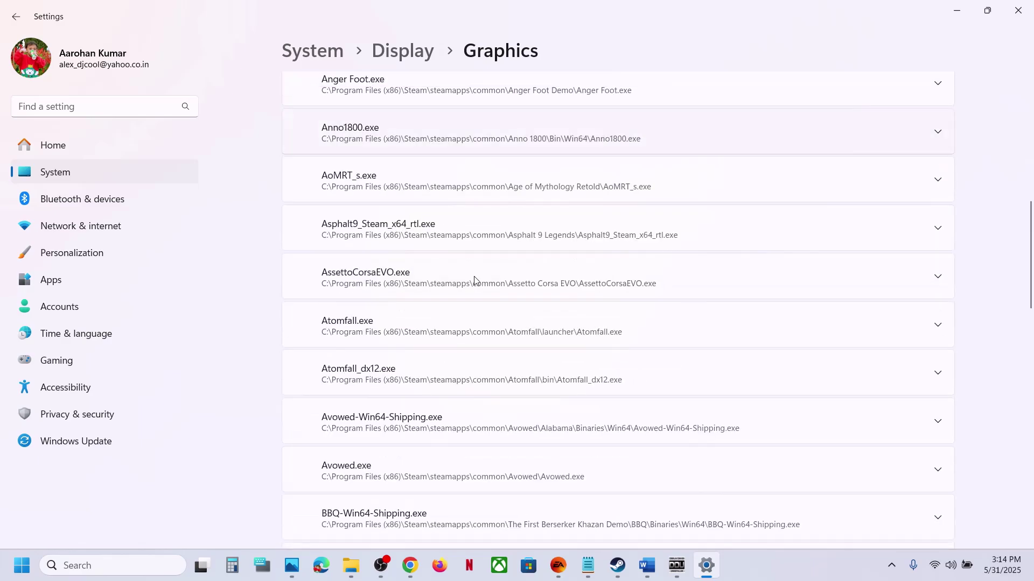
scroll(475, 280, up, 20)
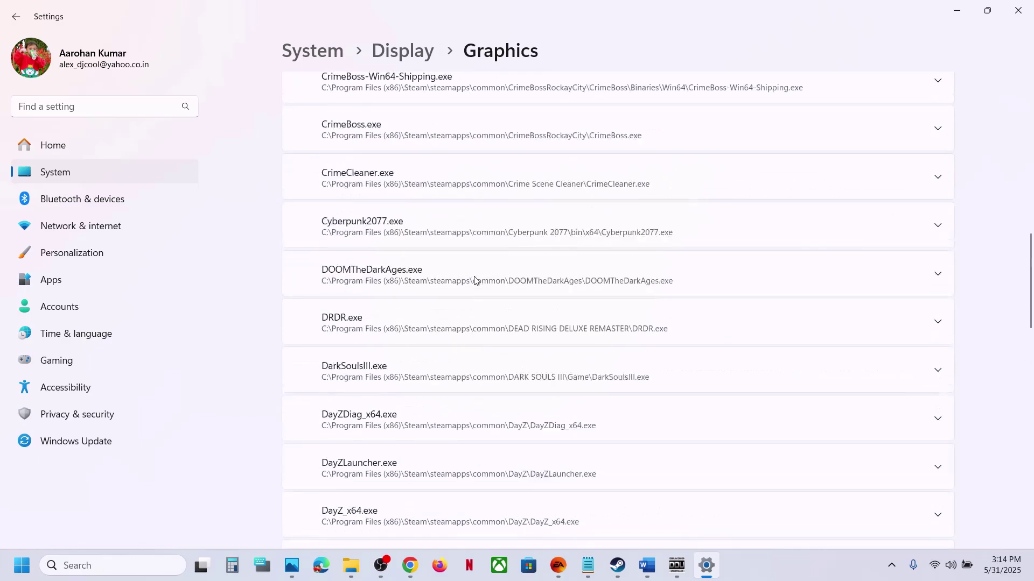
scroll(474, 280, down, 17)
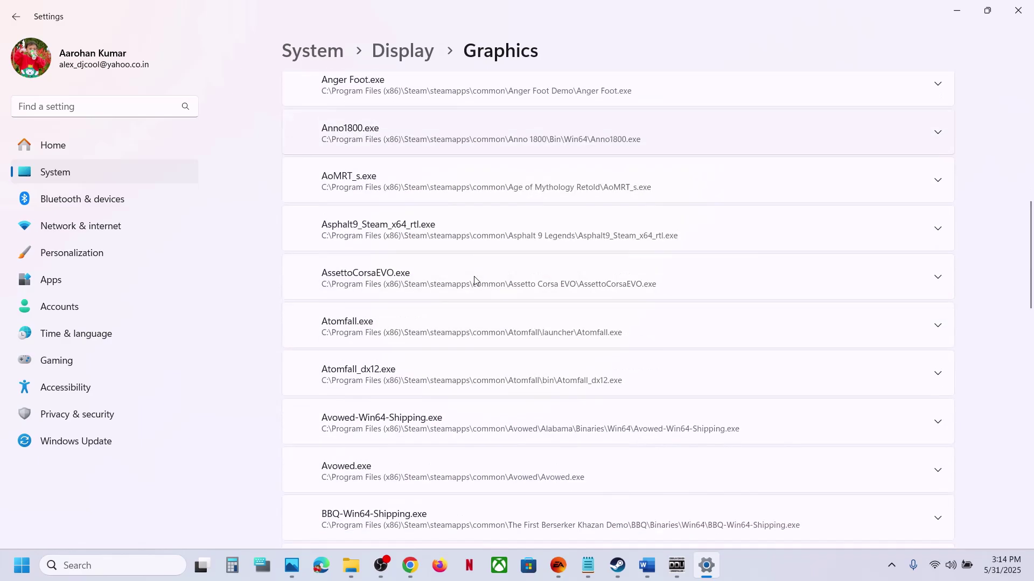
scroll(474, 280, down, 2)
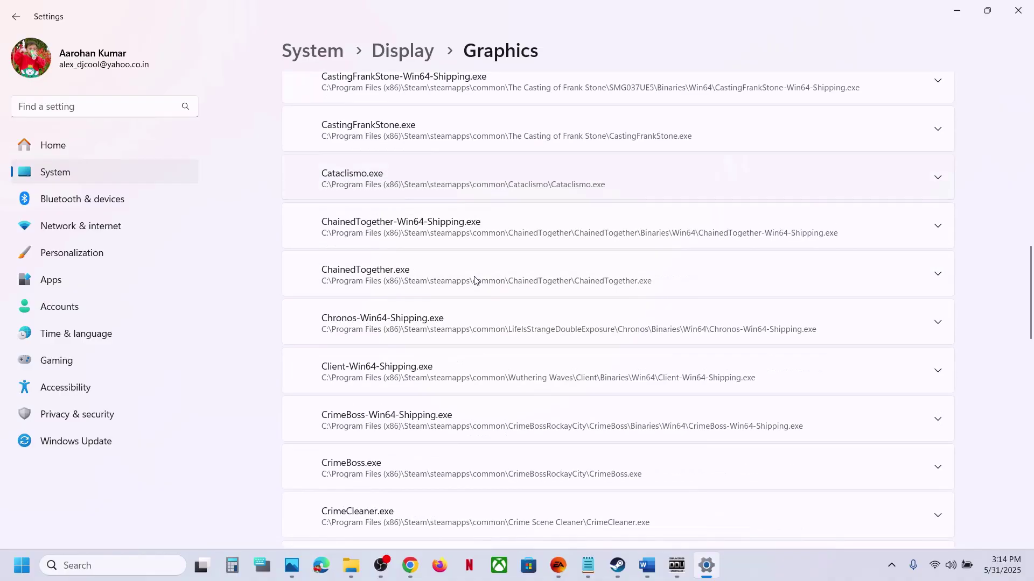
scroll(475, 280, up, 6)
scroll(475, 280, down, 5)
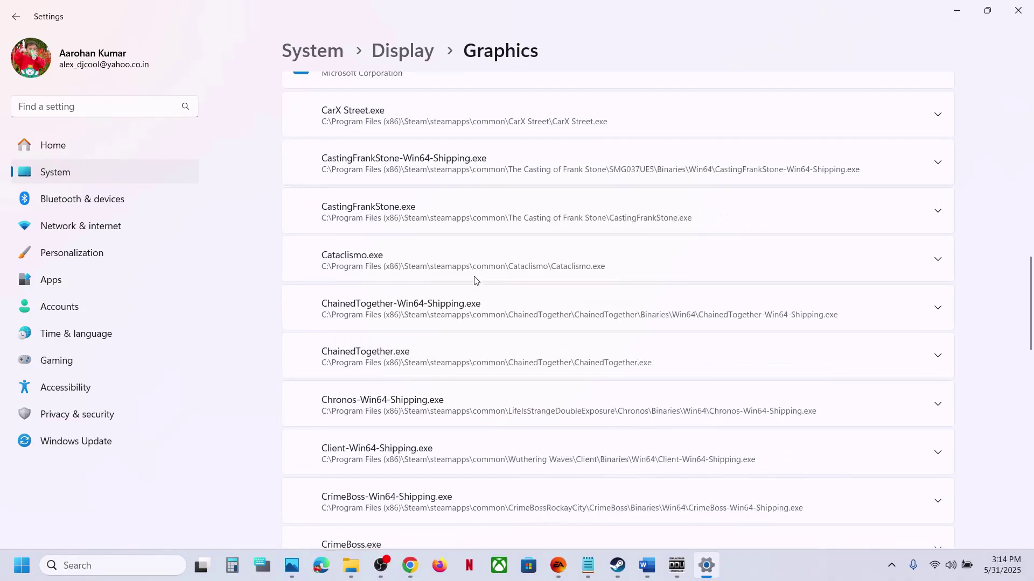
scroll(475, 280, up, 14)
scroll(475, 280, down, 2)
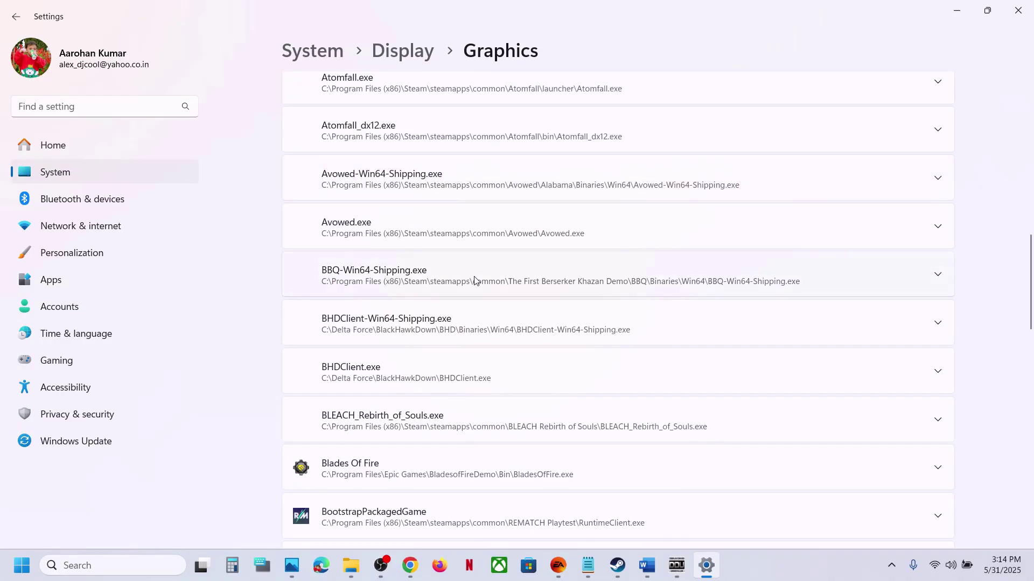
scroll(474, 280, down, 20)
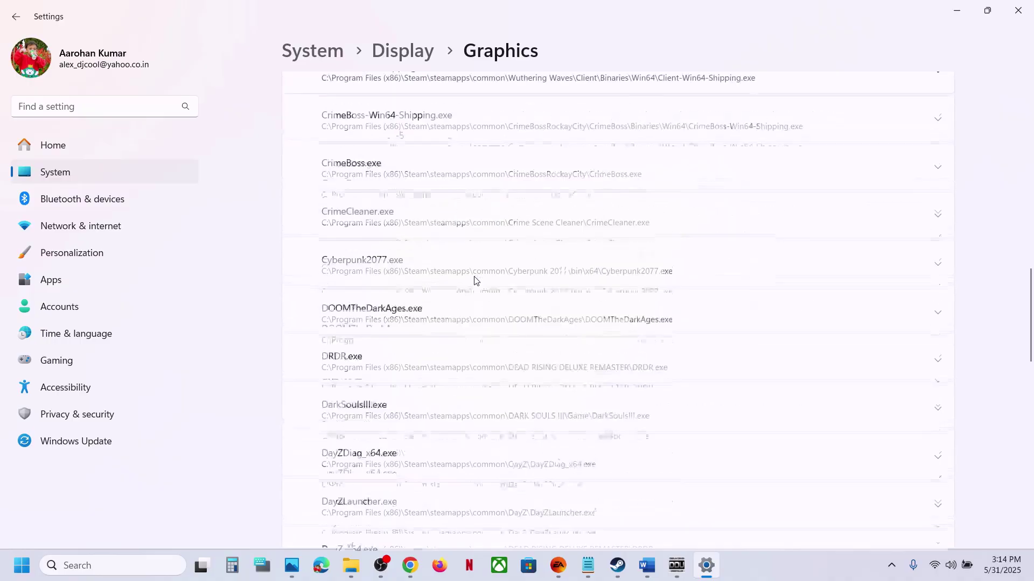
scroll(474, 279, down, 20)
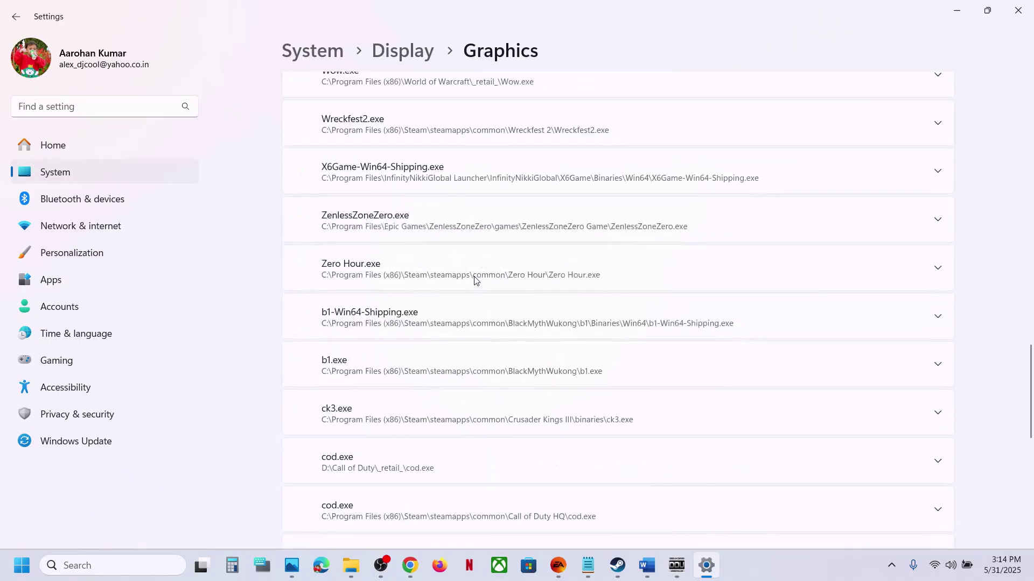
scroll(927, 308, up, 8)
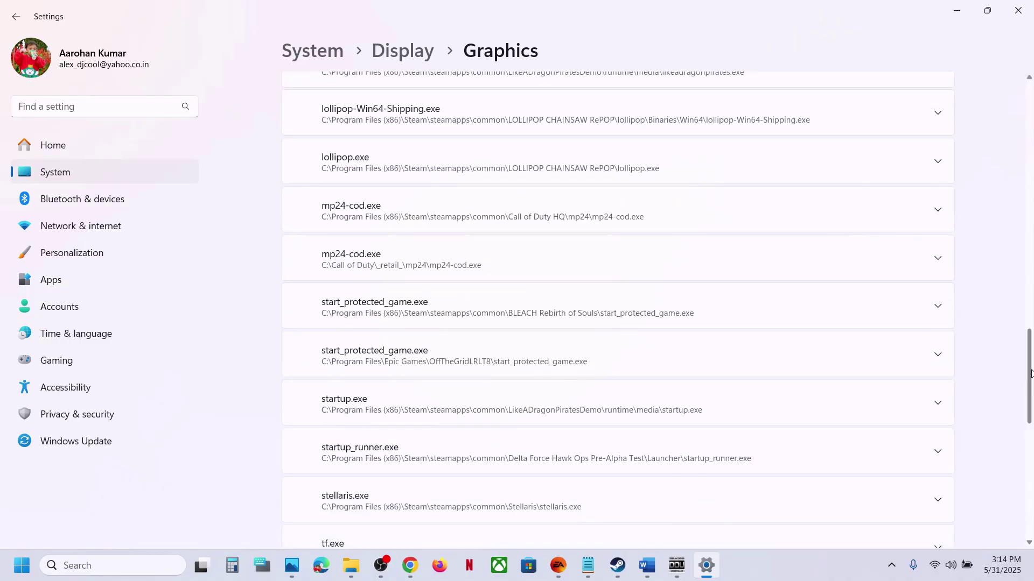
drag(1030, 373, 886, 544)
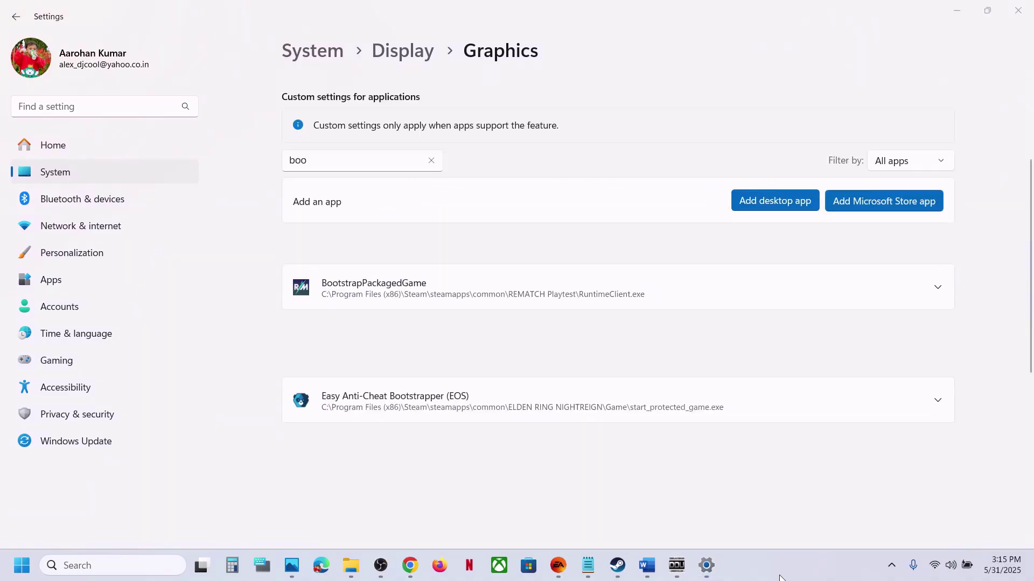
Step: Set the GPU preference of Easy Anti-Cheat Bootstrapper (EOS) to High Performance (NVIDIA GeForce RTX 3050 Laptop GPU) and close Settings
click(599, 413)
scroll(798, 388, down, 2)
click(832, 354)
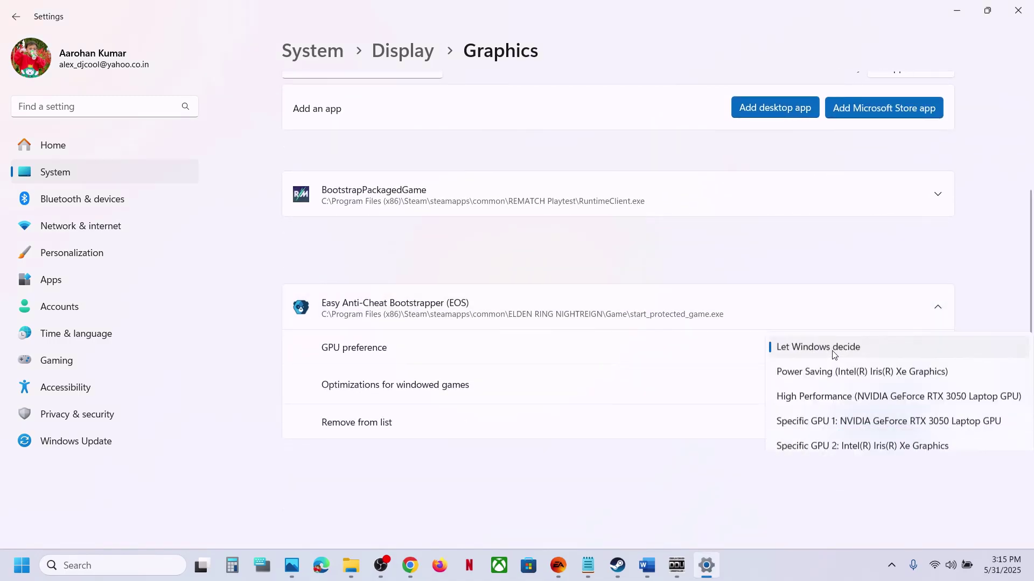
click(837, 398)
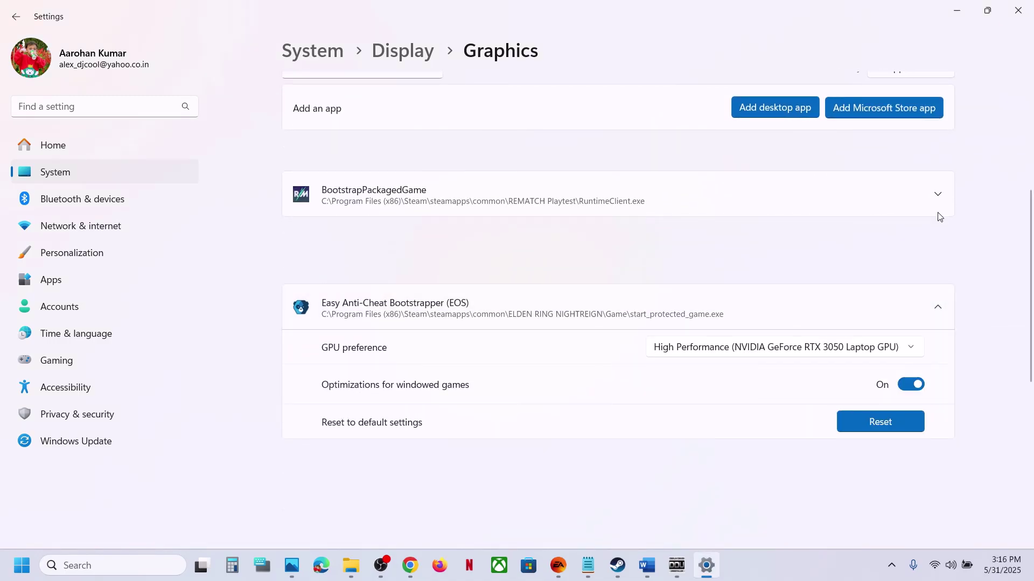
click(1018, 10)
Step: Review Step 9 of the Word guide on updating the system BIOS and check the laptop's battery charge
scroll(589, 334, down, 3)
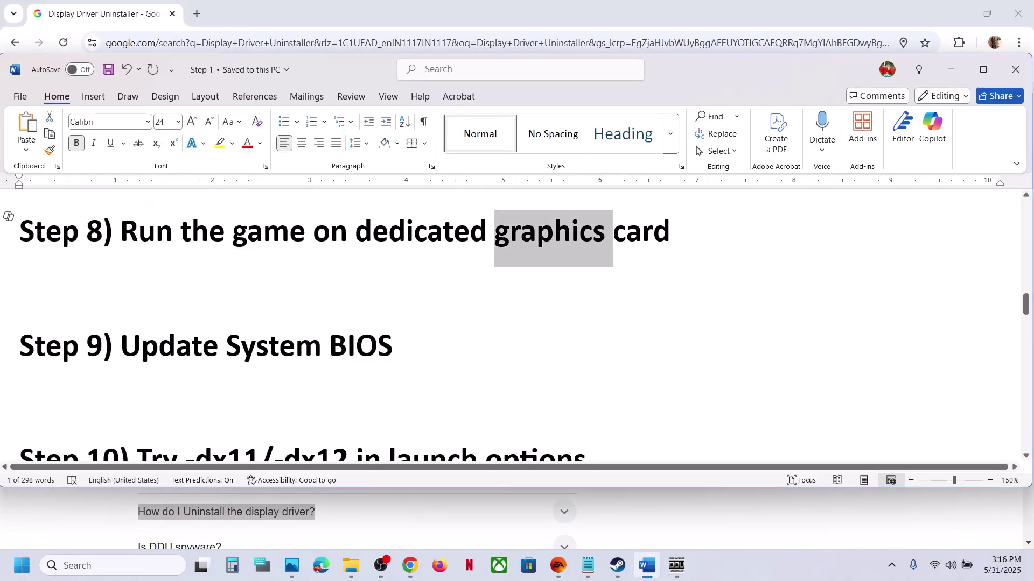
drag(137, 345, 364, 350)
click(364, 351)
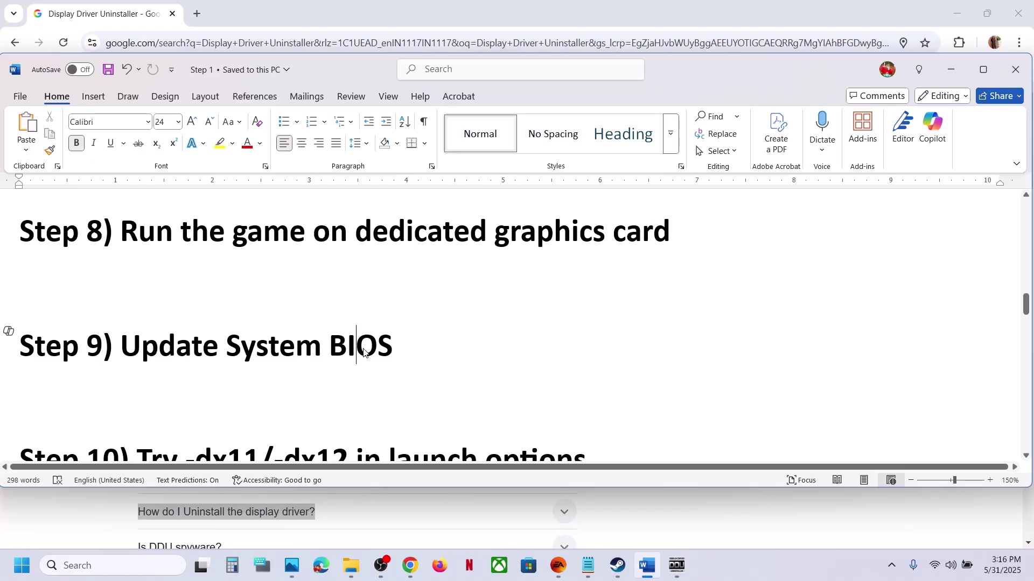
drag(193, 347, 393, 348)
click(356, 350)
drag(420, 338, 200, 338)
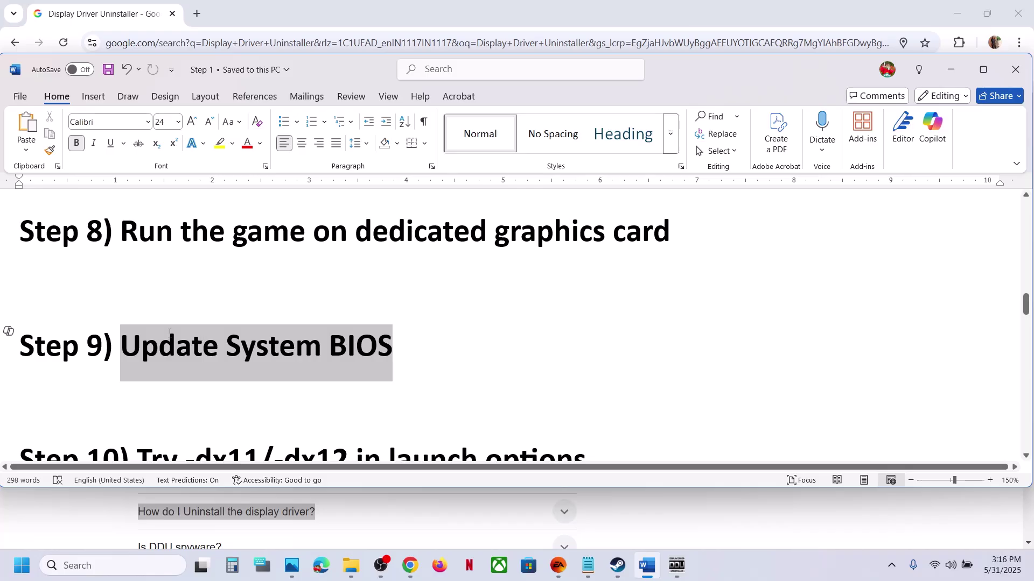
click(286, 345)
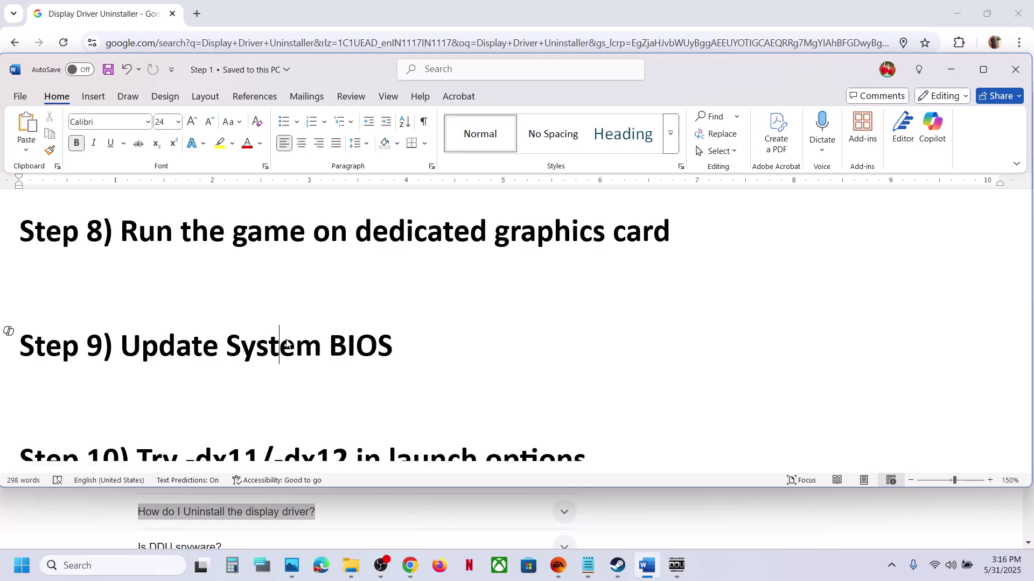
click(968, 568)
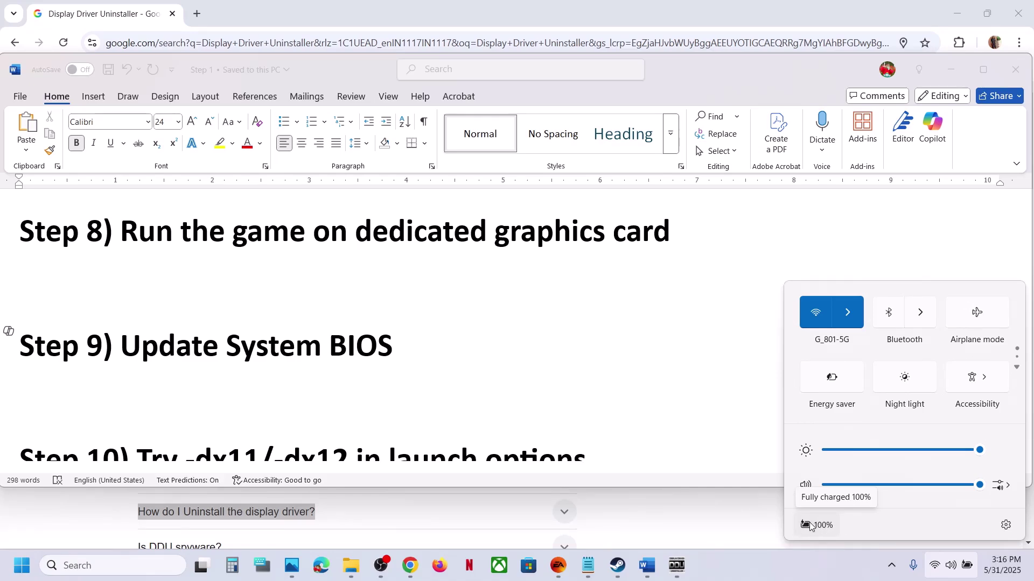
click(412, 350)
drag(154, 340, 355, 348)
scroll(355, 348, down, 2)
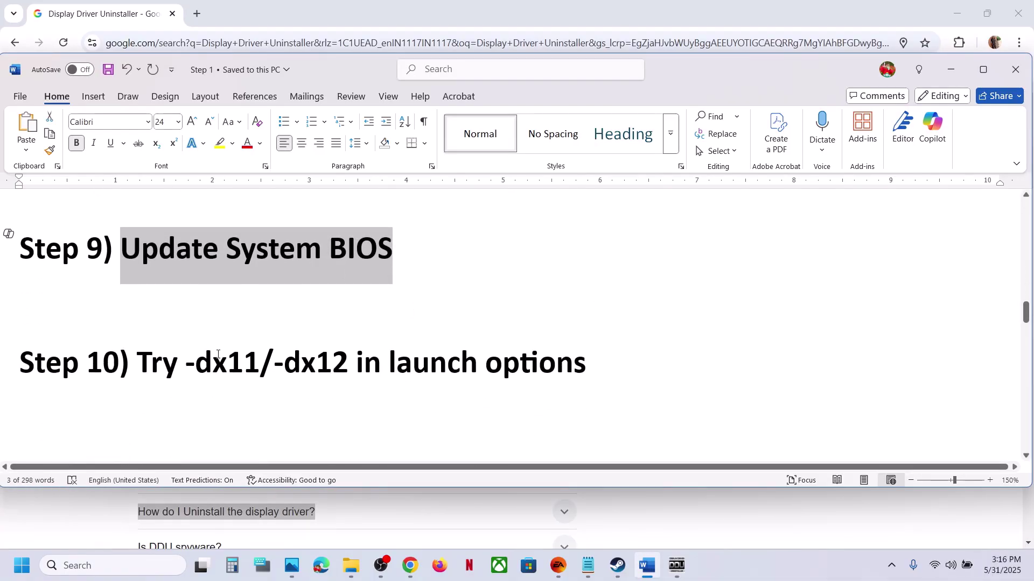
Step: Switch to Steam and try -dx11 as the launch option in ELDEN RING NIGHTREIGN's properties
drag(196, 363, 508, 387)
click(619, 565)
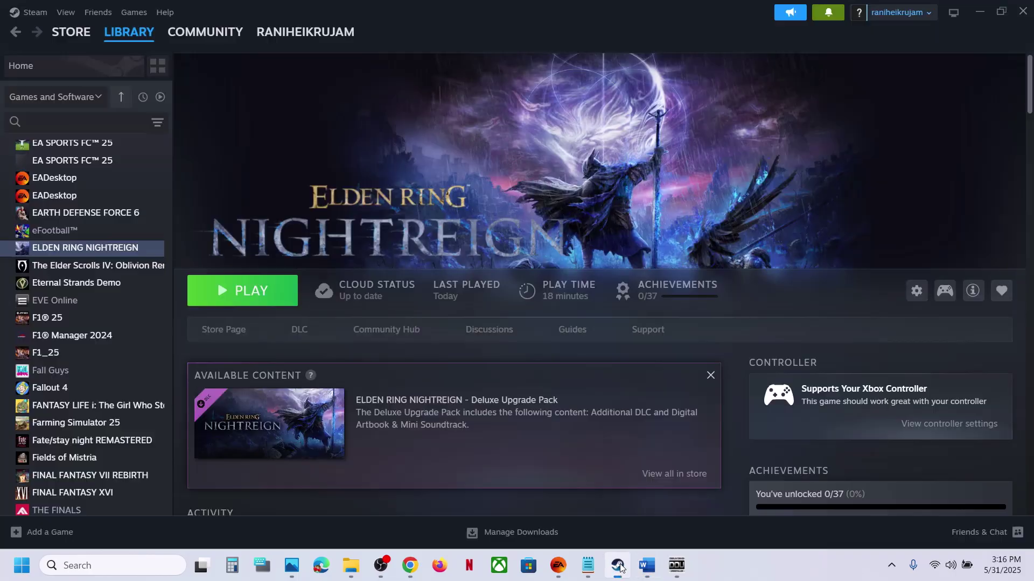
right_click(116, 252)
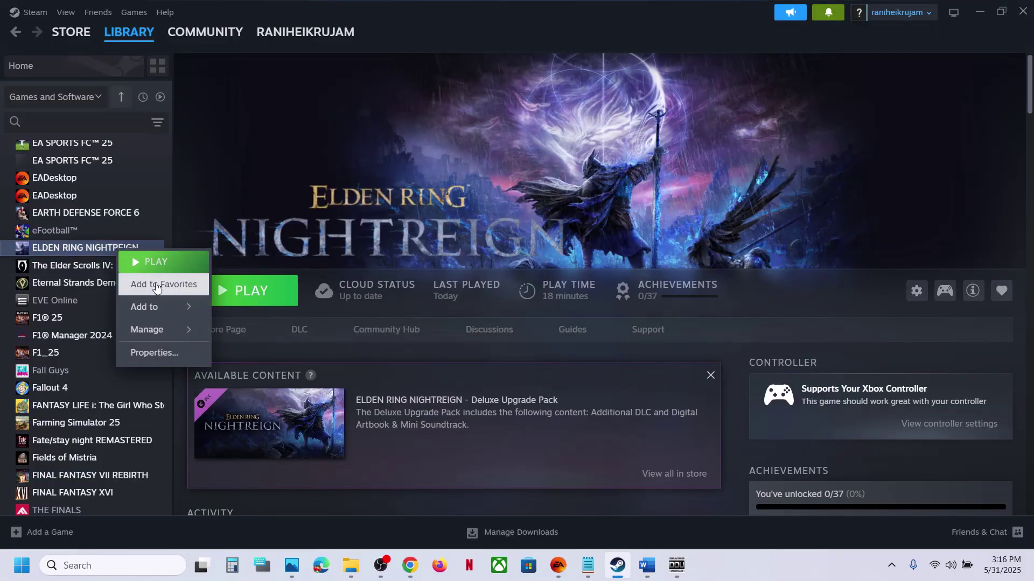
click(150, 350)
click(427, 349)
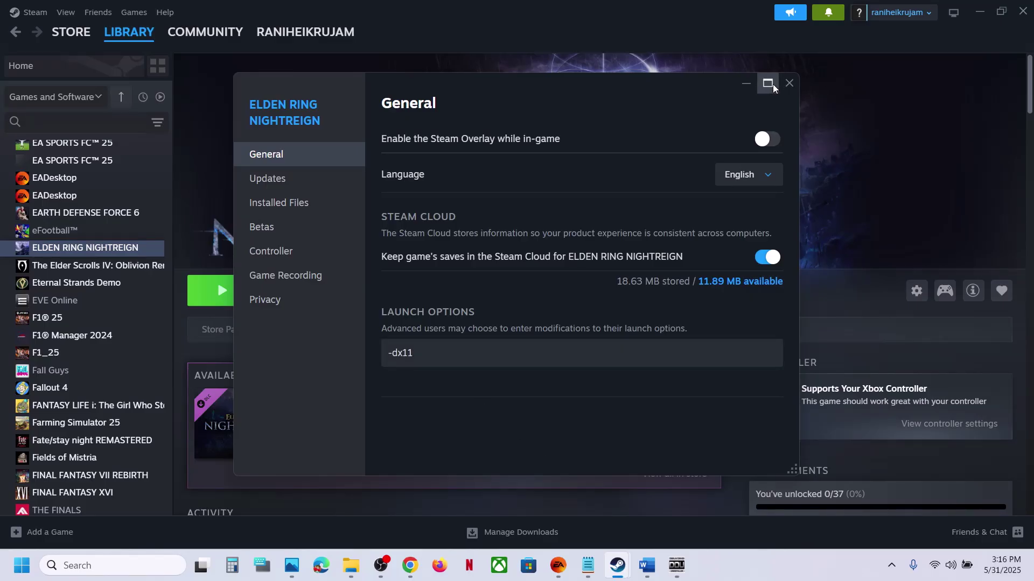
click(788, 84)
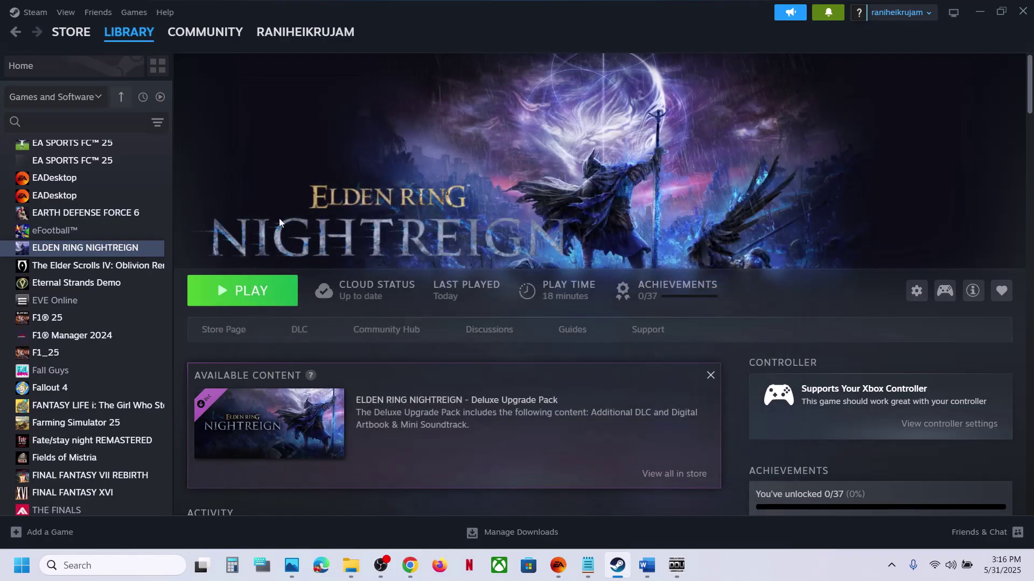
Step: Reopen ELDEN RING NIGHTREIGN's properties and replace the launch option with -dx12
right_click(115, 245)
click(122, 349)
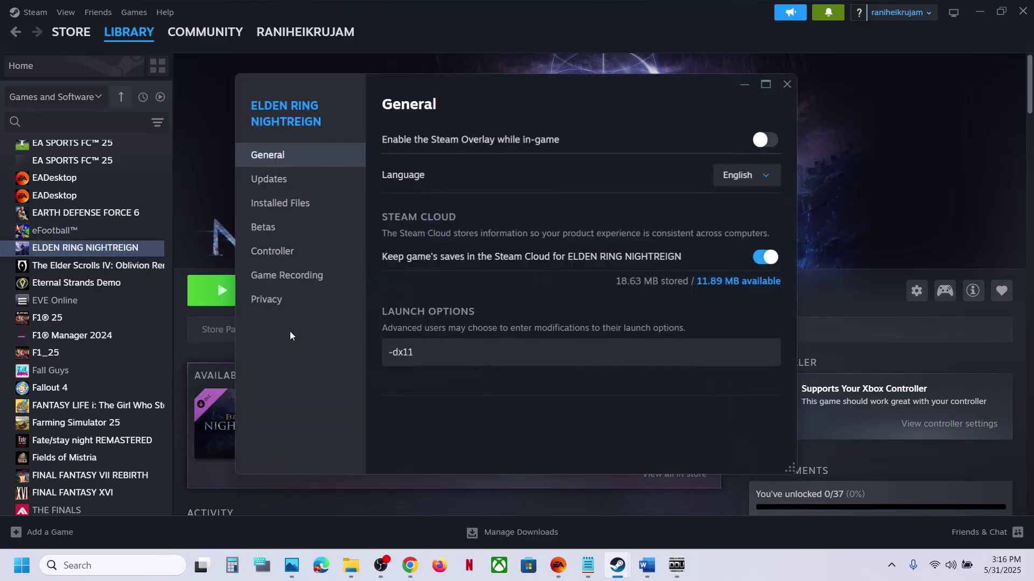
drag(445, 352, 378, 358)
text(-d)
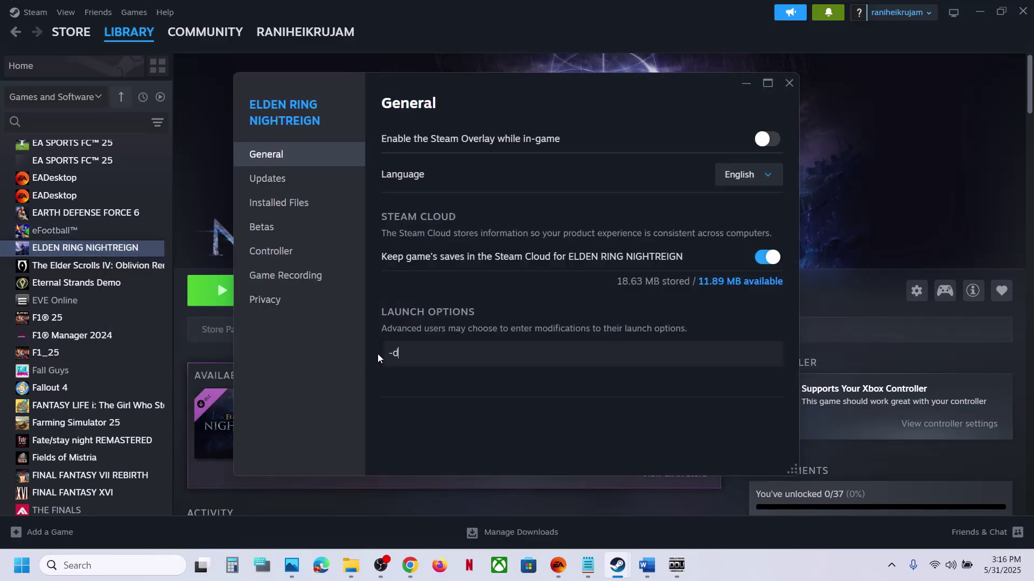
text(x12)
click(490, 409)
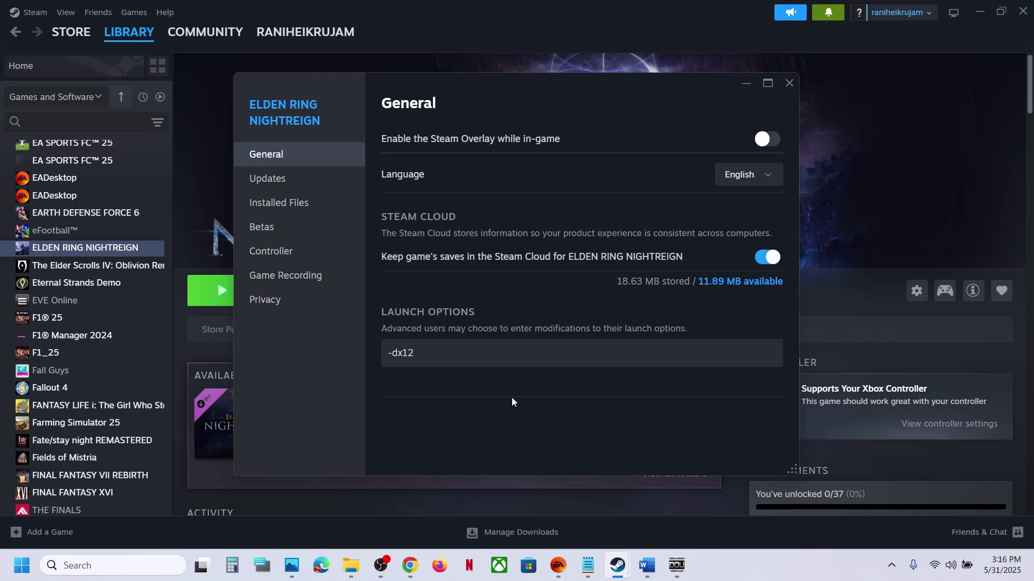
Step: Clear ELDEN RING NIGHTREIGN's launch options and close its properties
drag(469, 347, 349, 350)
key(BackSpace)
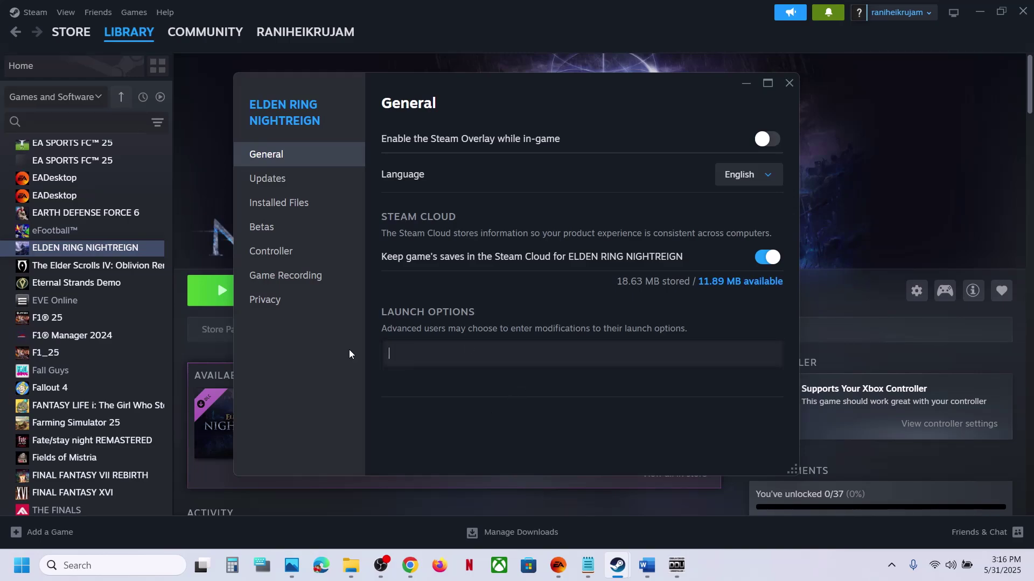
click(486, 428)
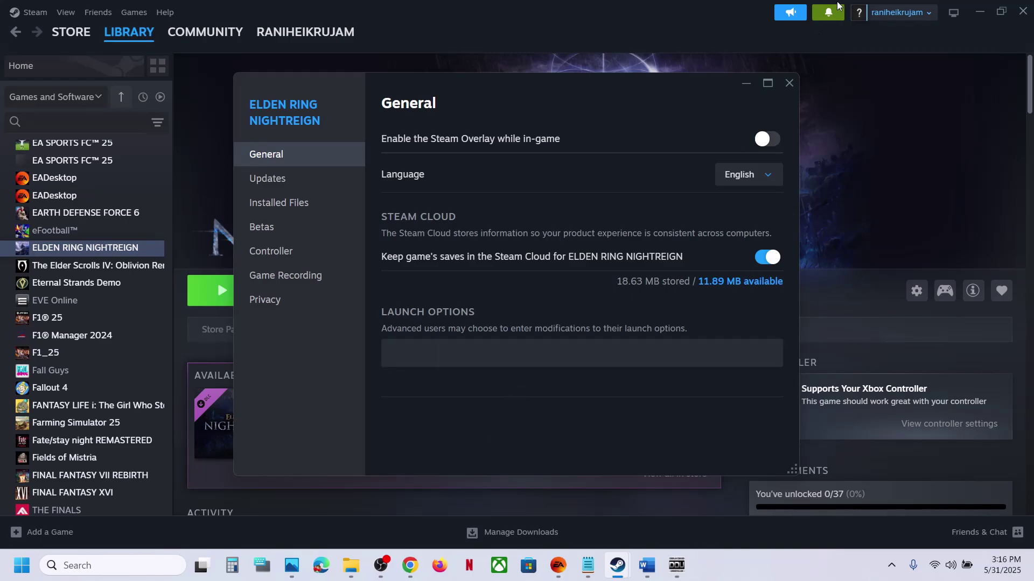
click(790, 83)
Step: Check Step 11 of the Word guide, switch to File Explorer and open the user's profile folder under C:\Users
click(646, 565)
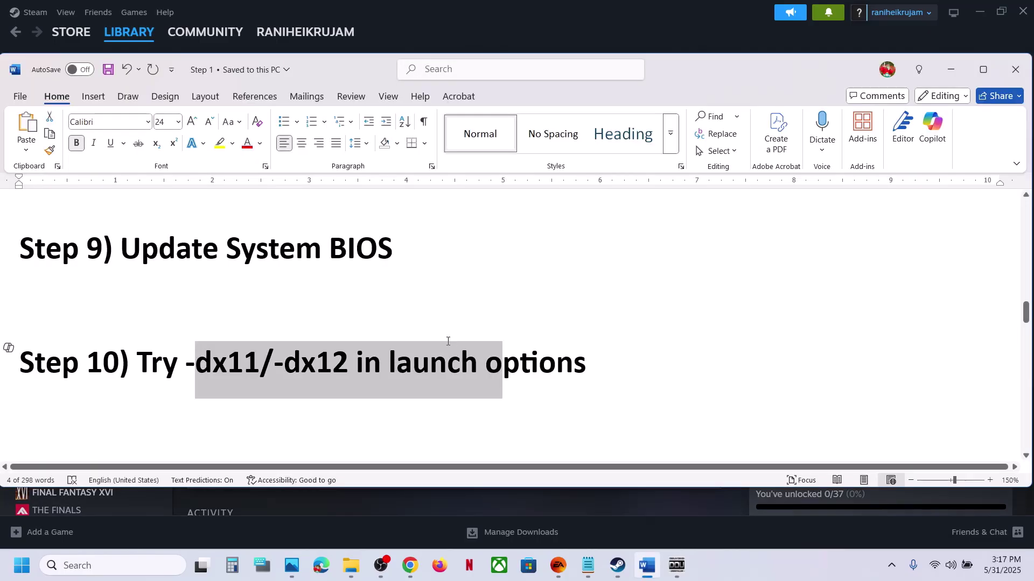
scroll(446, 342, down, 3)
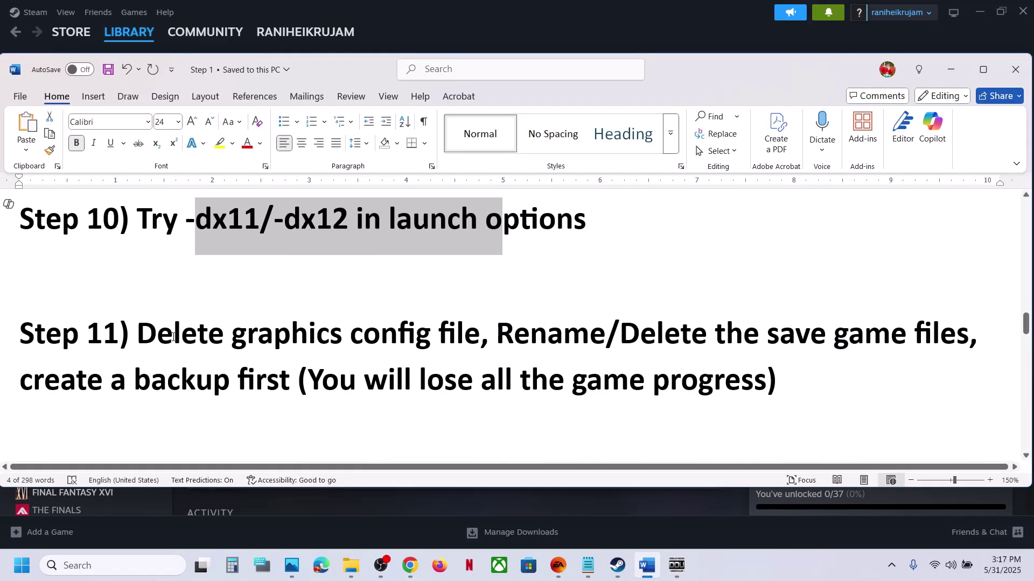
drag(173, 338, 459, 338)
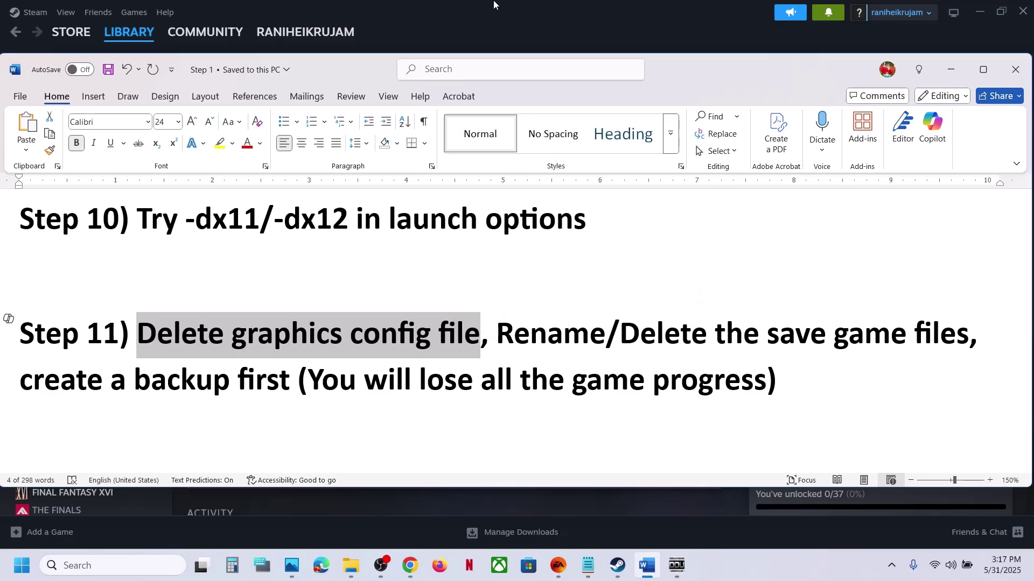
click(487, 30)
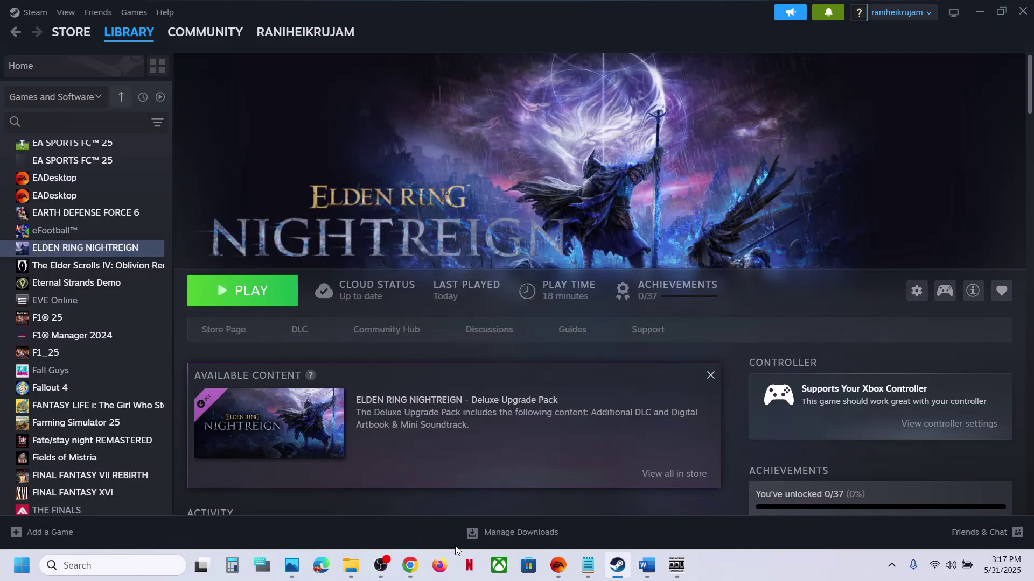
mouse_move(349, 572)
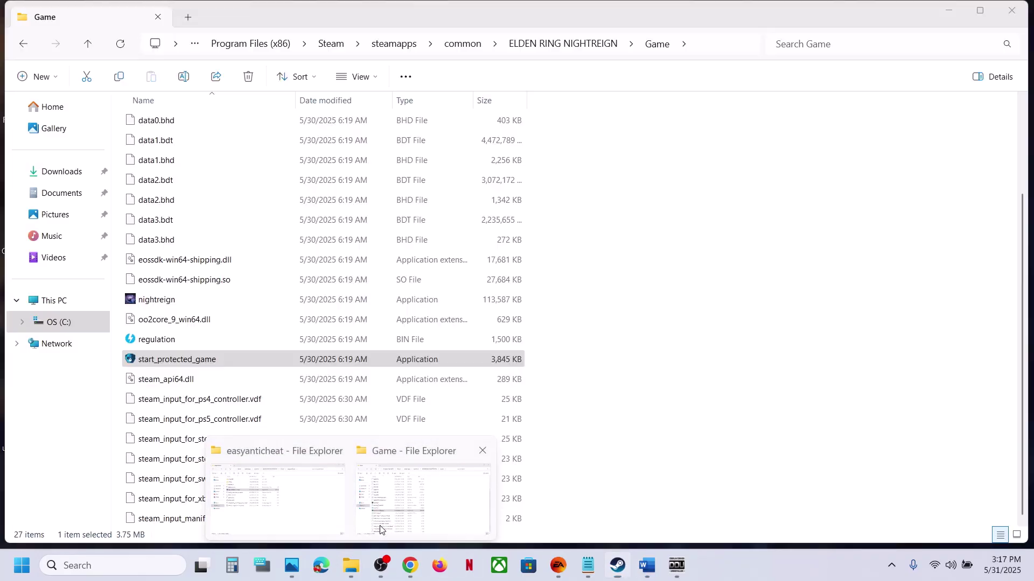
click(423, 484)
click(49, 301)
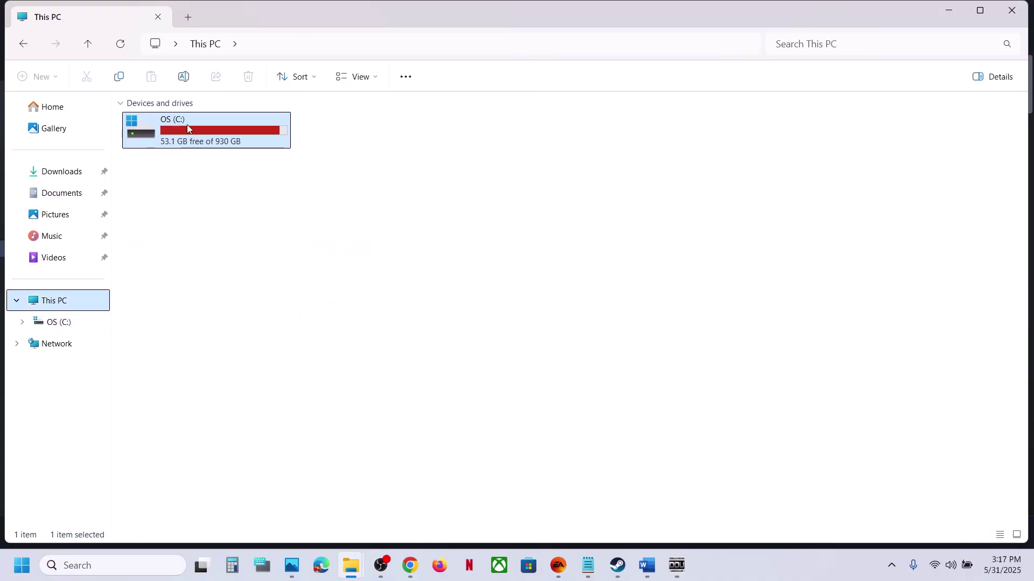
double_click(174, 135)
scroll(214, 332, down, 4)
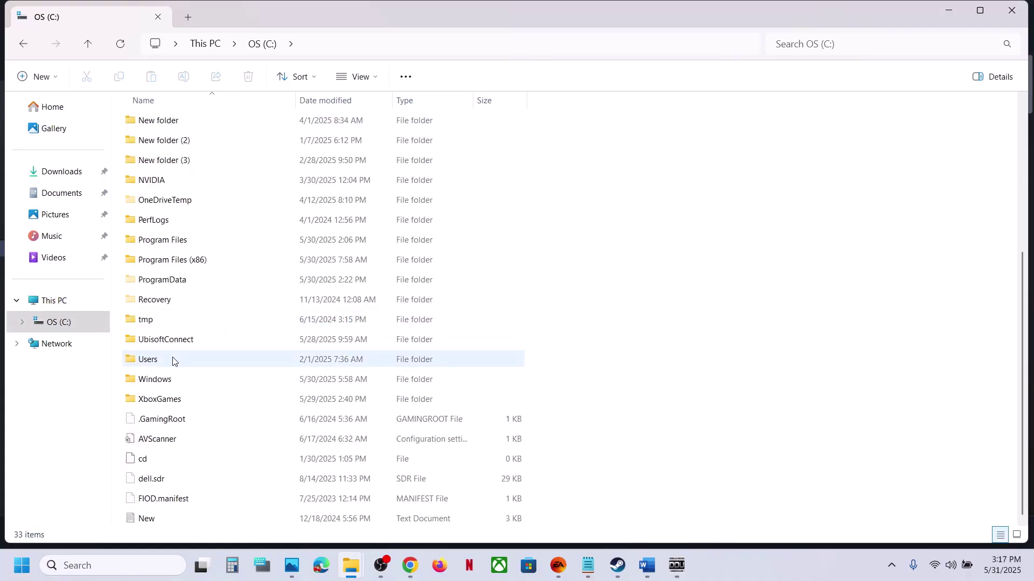
double_click(167, 360)
double_click(162, 121)
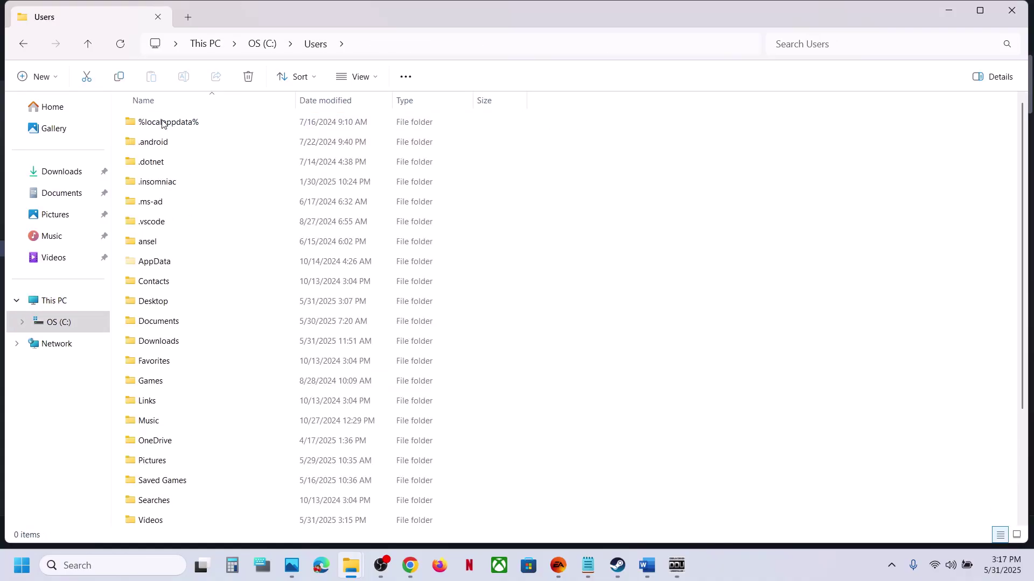
Step: Check the hidden items display option and open the AppData\Roaming\Nightreign folder inside the user's profile folder
scroll(183, 277, down, 2)
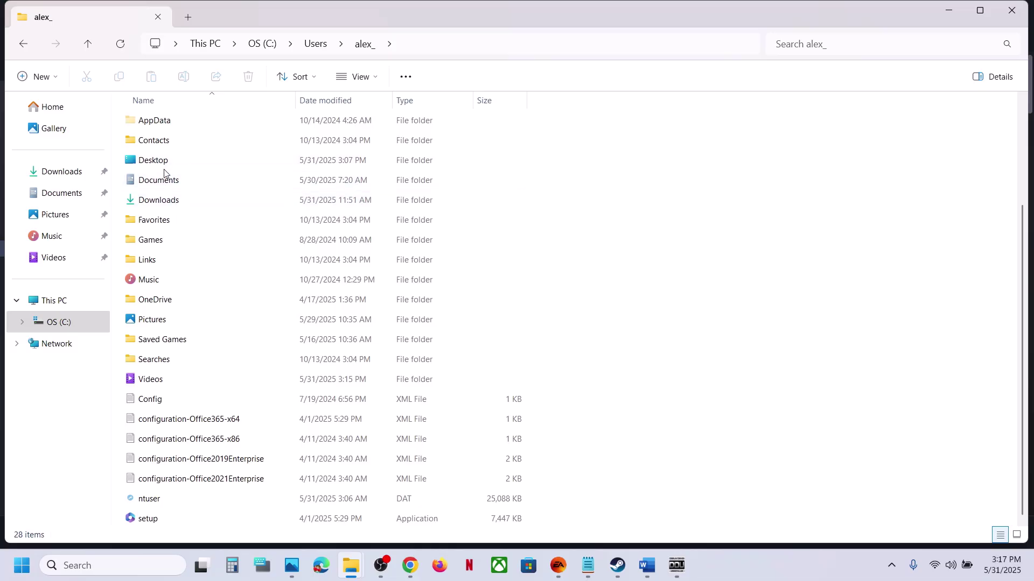
scroll(166, 169, up, 1)
click(175, 189)
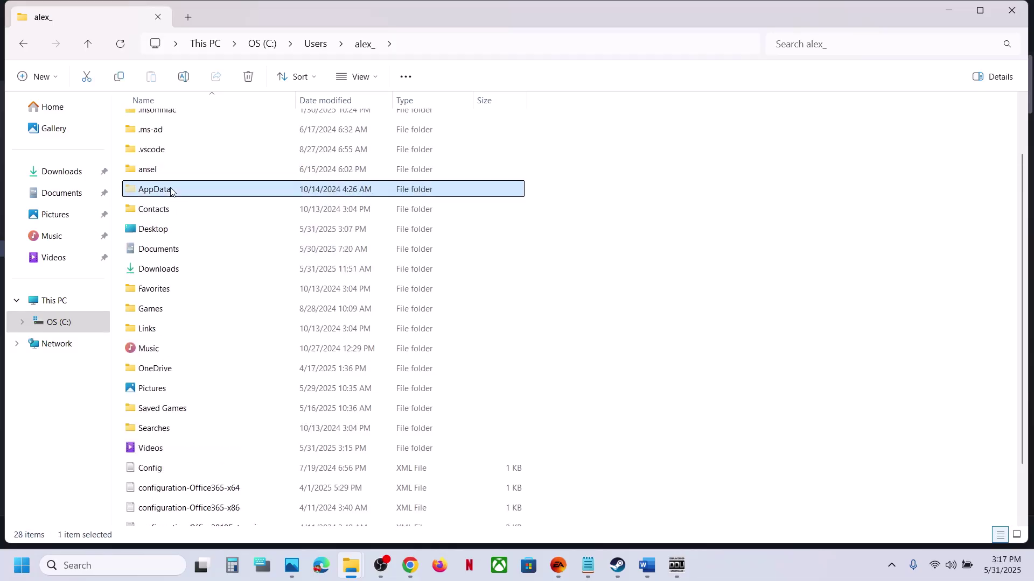
click(368, 82)
mouse_move(357, 327)
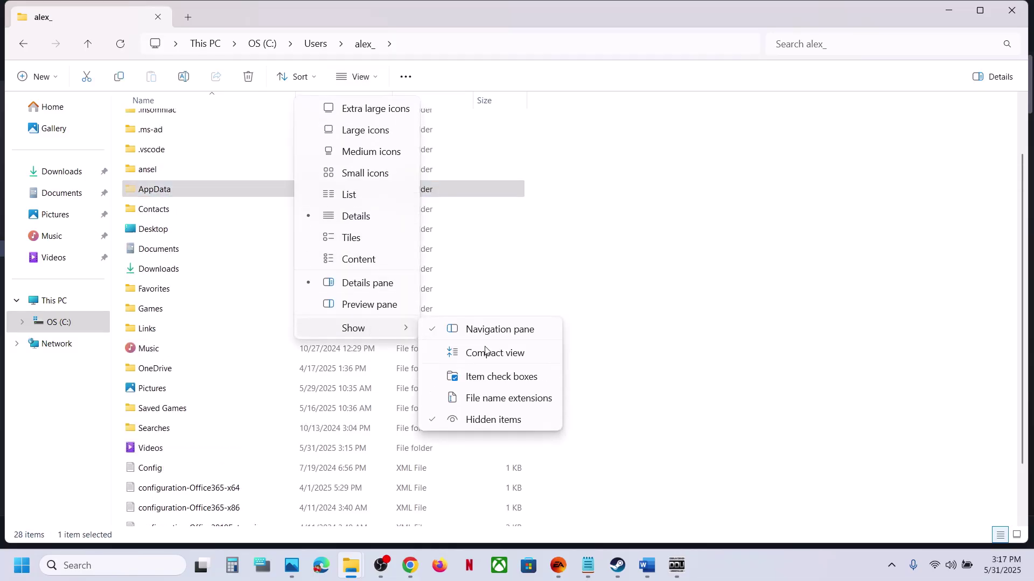
double_click(185, 188)
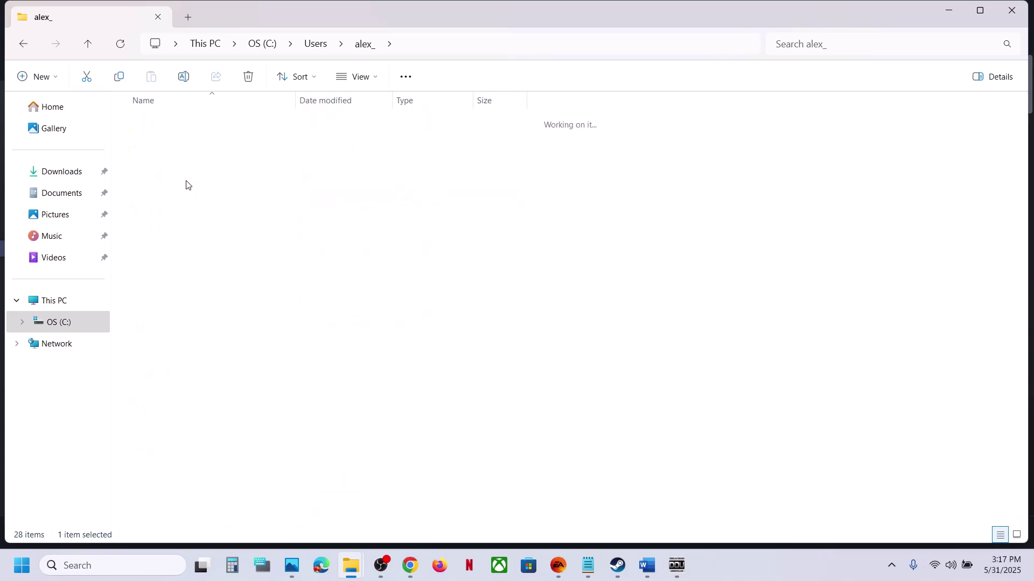
double_click(166, 162)
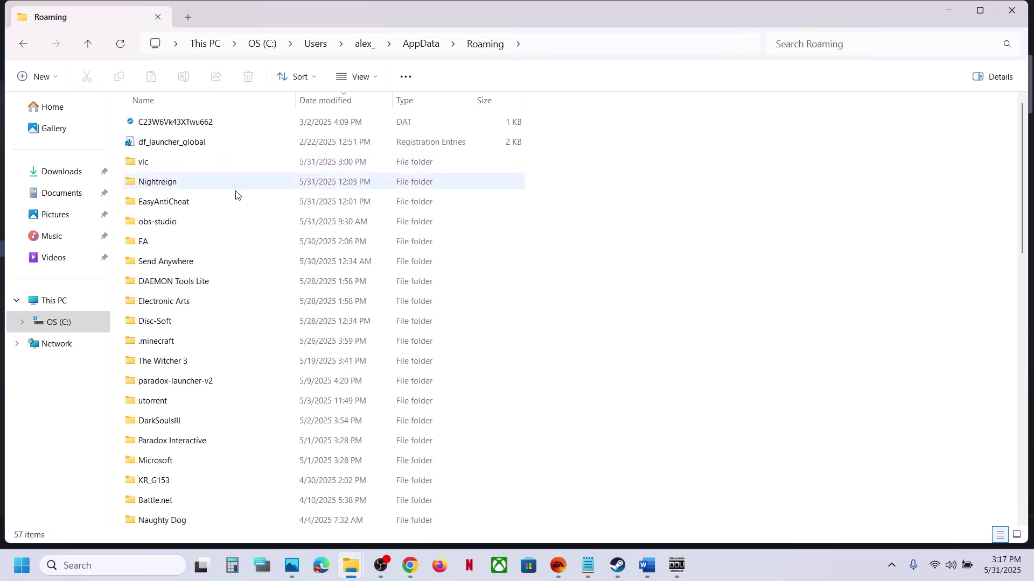
click(176, 186)
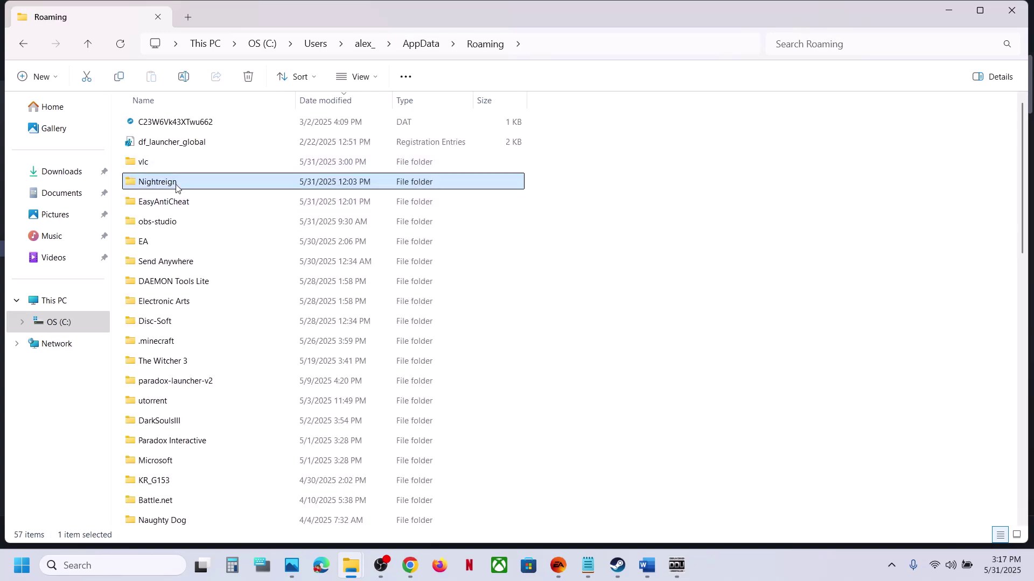
double_click(176, 185)
Step: Copy the GraphicsConfig file from the Nightreign folder to the desktop as a backup and move the copy near the desktop's center
click(180, 147)
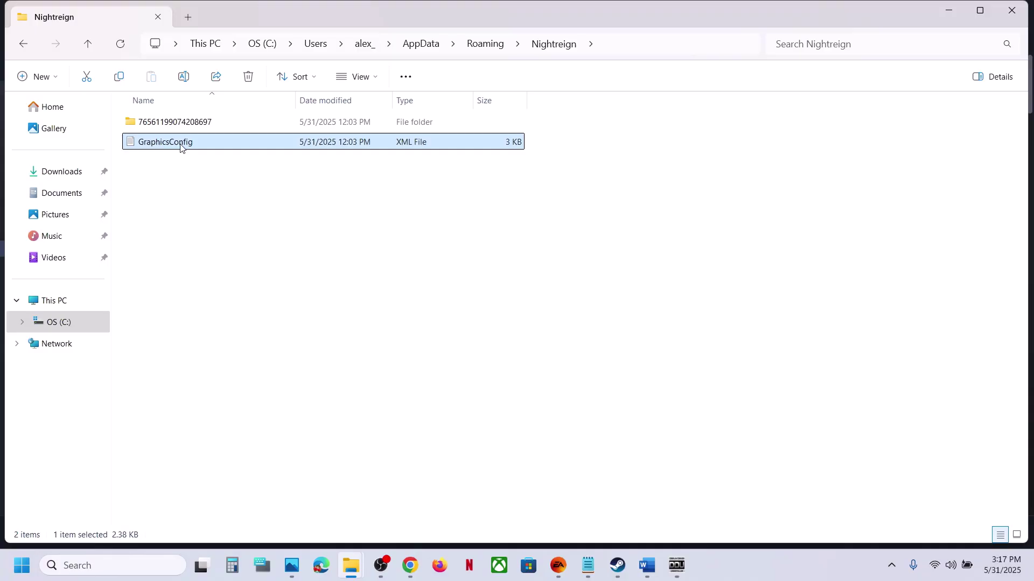
right_click(182, 148)
click(243, 162)
key(super+d)
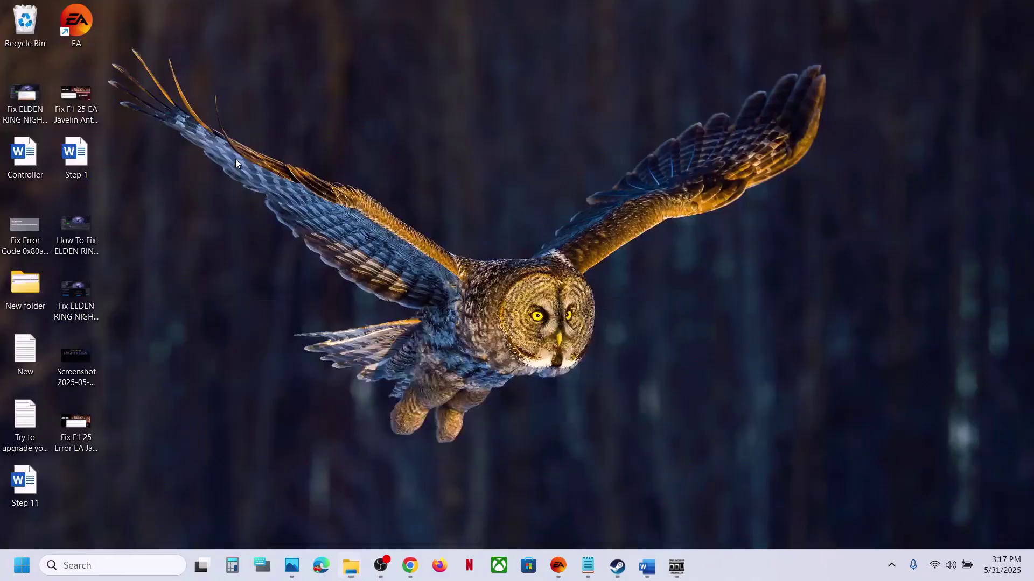
key(ctrl+v)
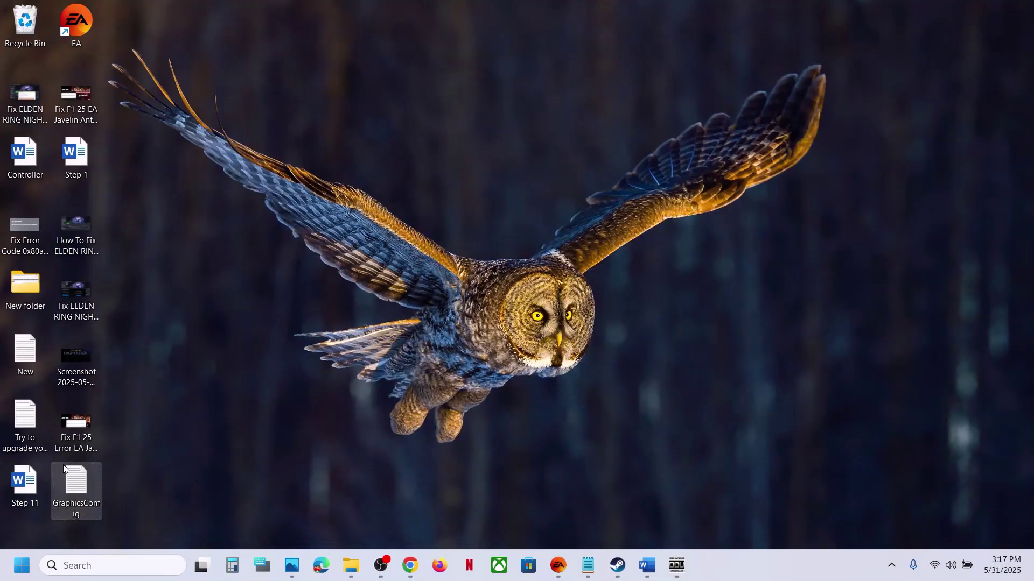
drag(72, 481, 437, 233)
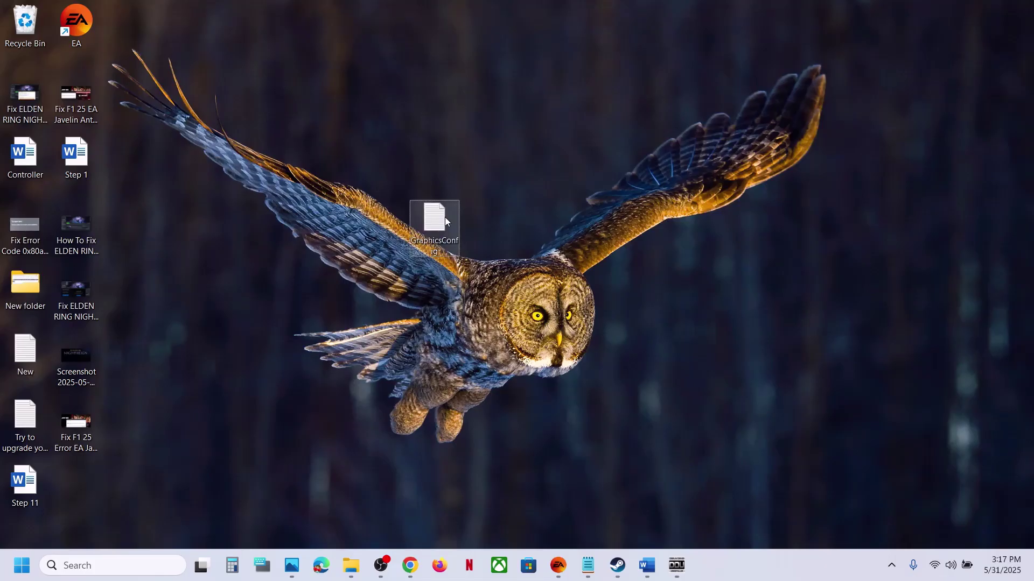
Step: Delete the GraphicsConfig file from the Nightreign folder in File Explorer
mouse_move(357, 561)
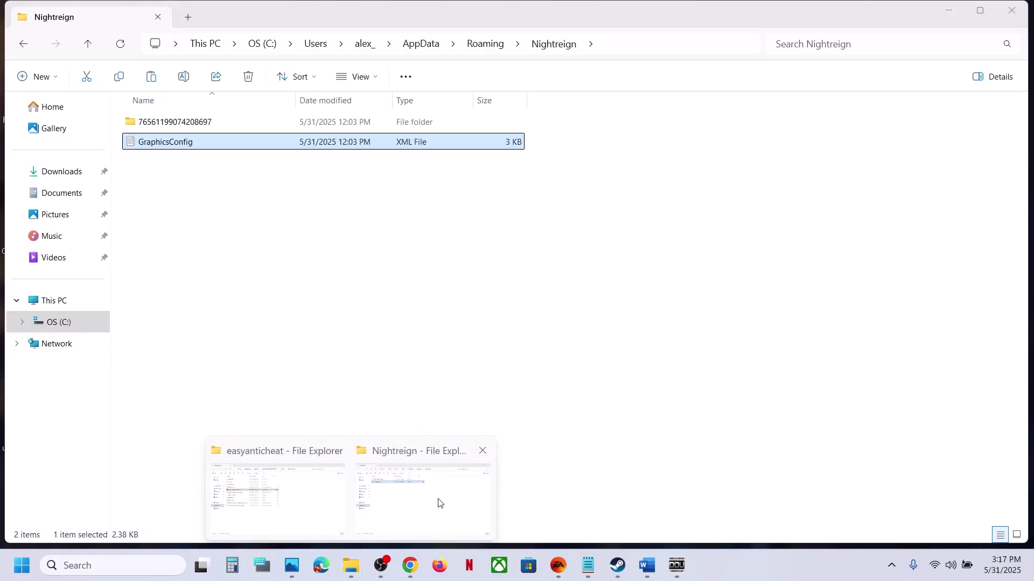
click(438, 501)
right_click(211, 142)
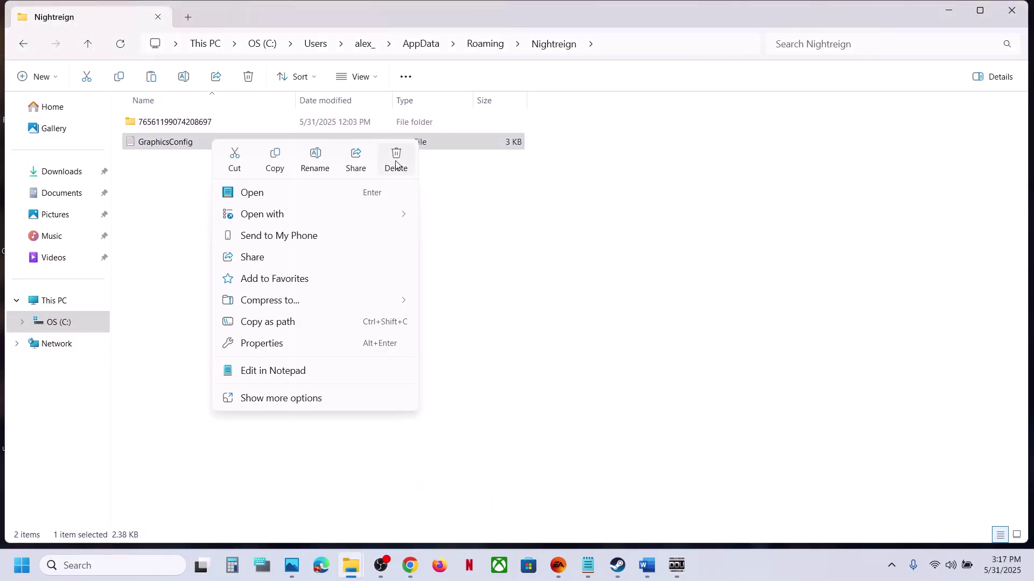
click(395, 160)
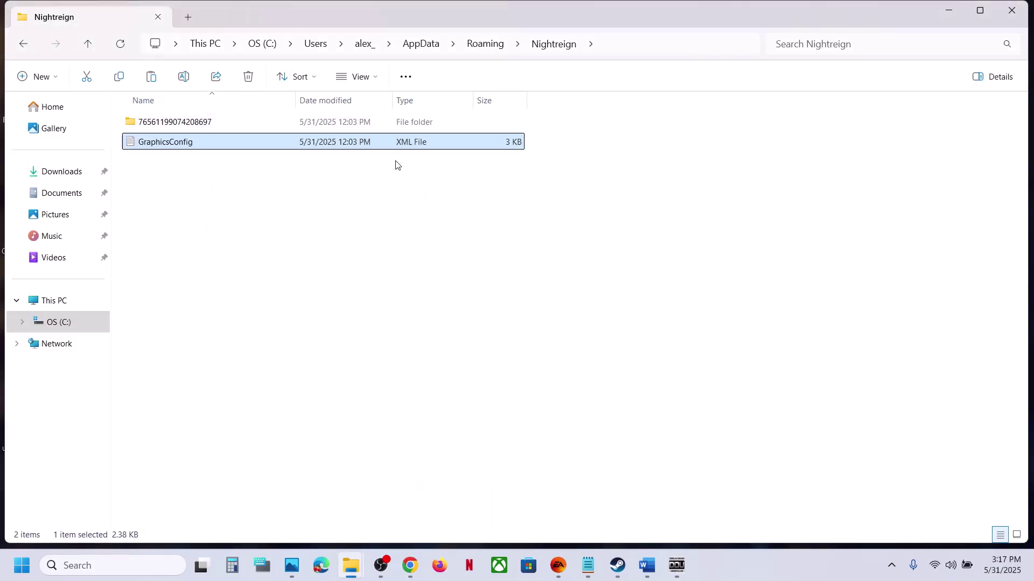
Step: Switch to the Word guide and review Step 11's instructions on renaming or deleting save files and backing up first
click(619, 565)
click(645, 563)
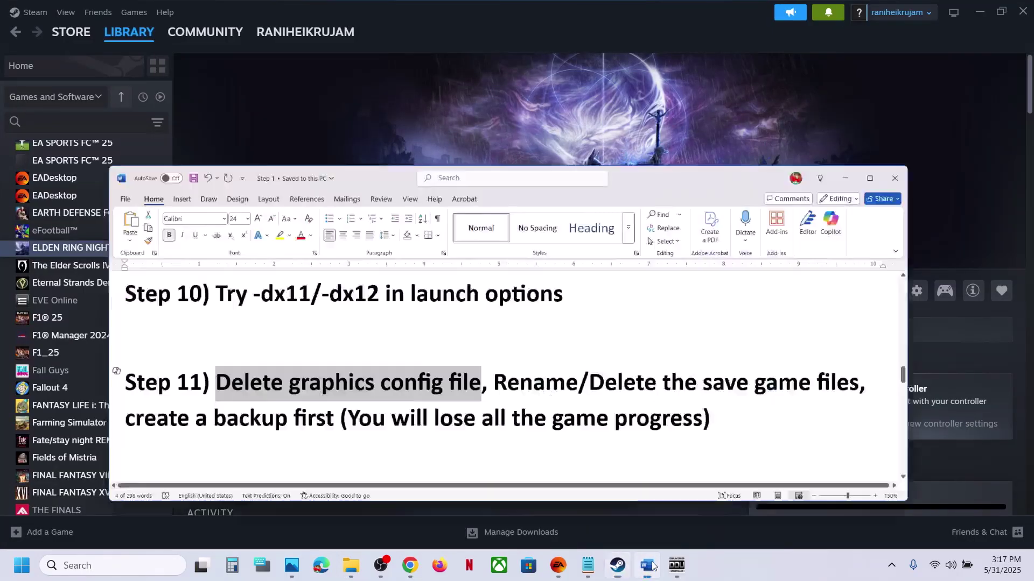
drag(496, 334, 914, 337)
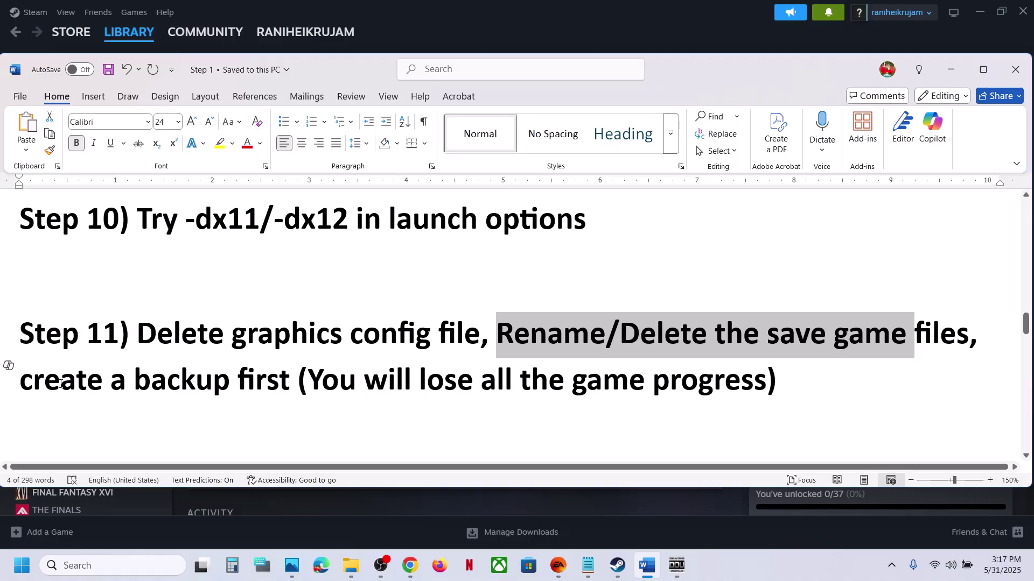
drag(61, 383, 790, 393)
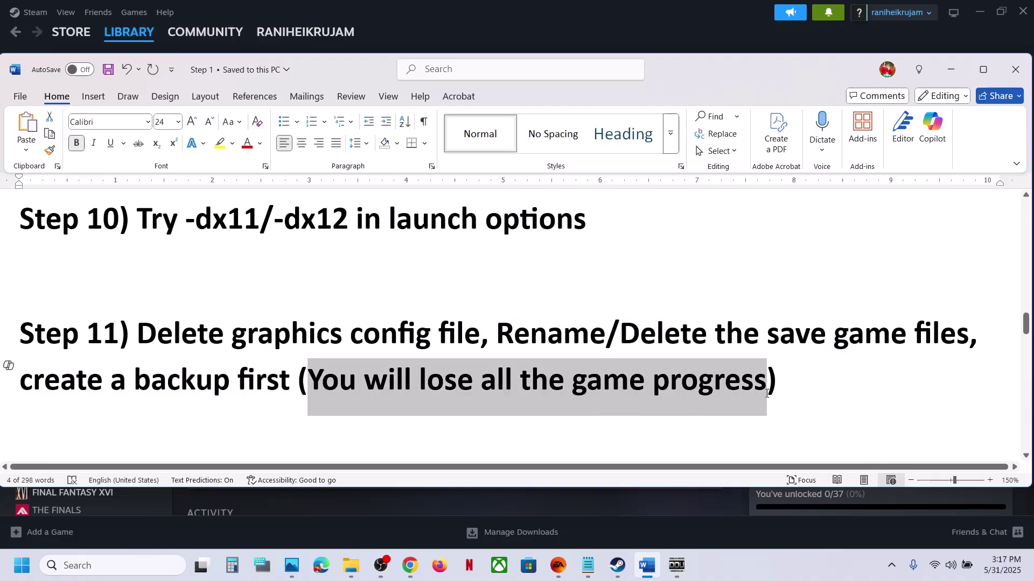
click(556, 338)
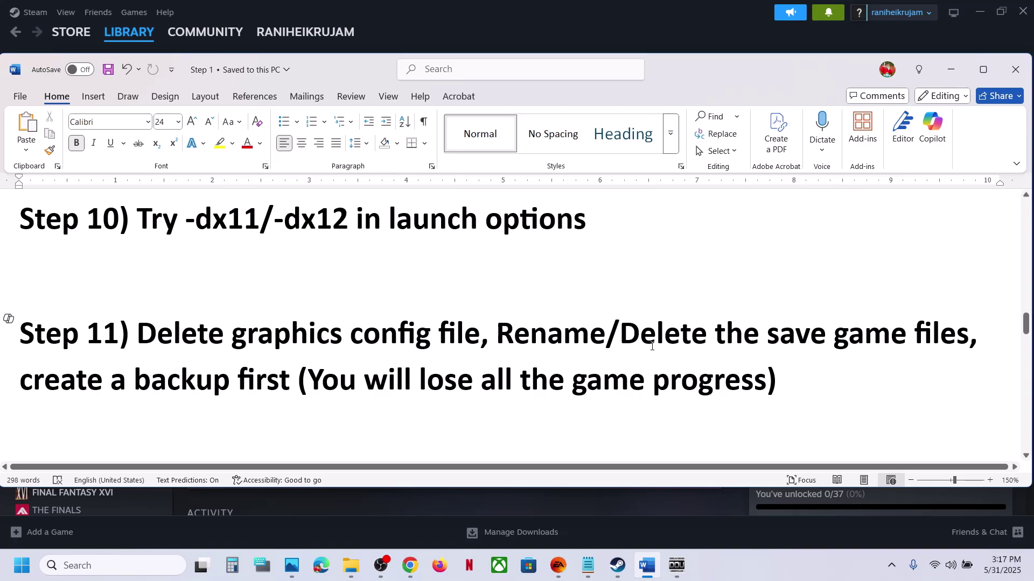
Step: Copy the Nightreign folder from AppData\Roaming to the desktop as a backup and place it below the GraphicsConfig copy
mouse_move(351, 565)
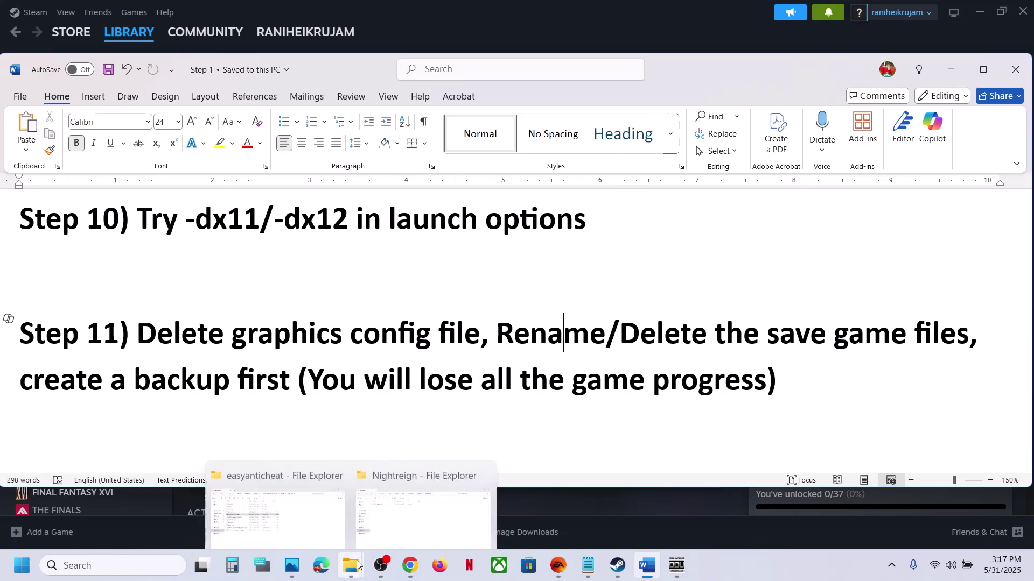
click(417, 525)
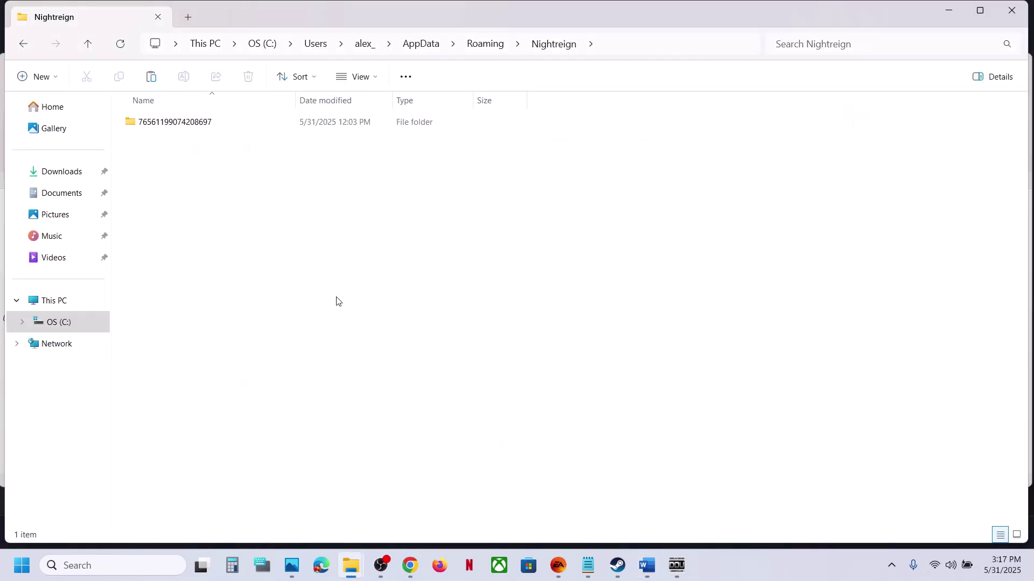
click(88, 44)
right_click(199, 161)
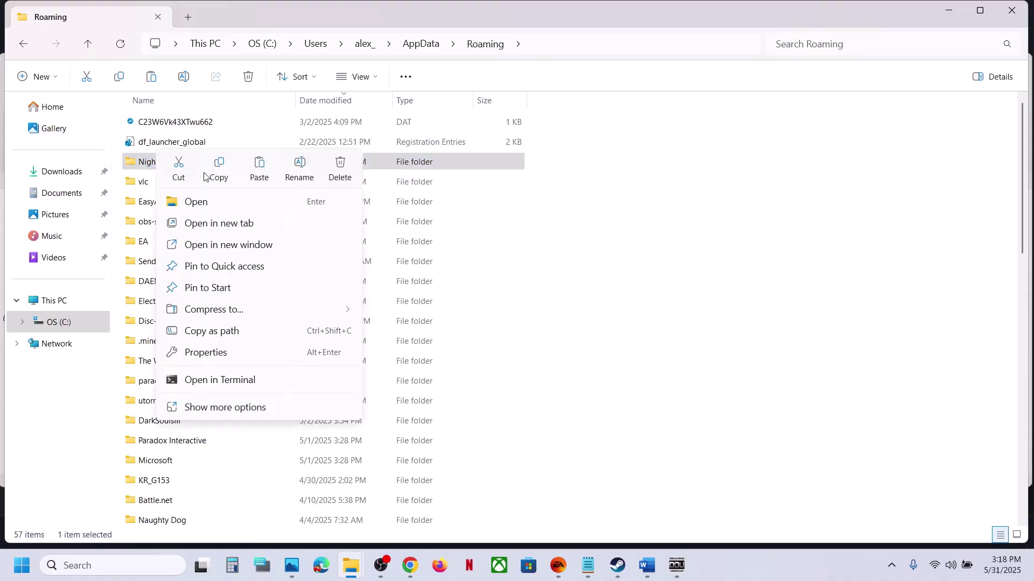
click(230, 169)
key(super+d)
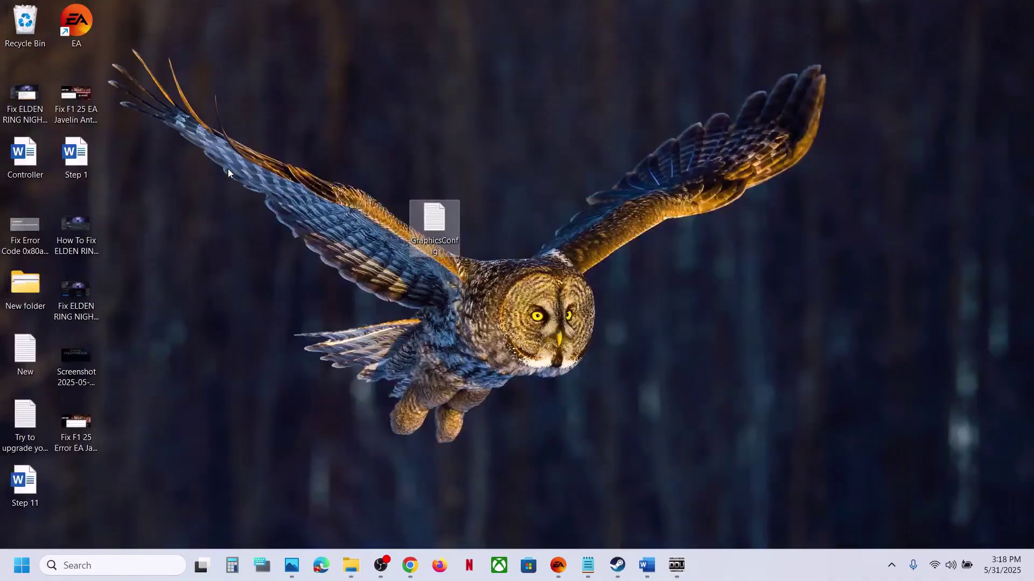
key(ctrl+v)
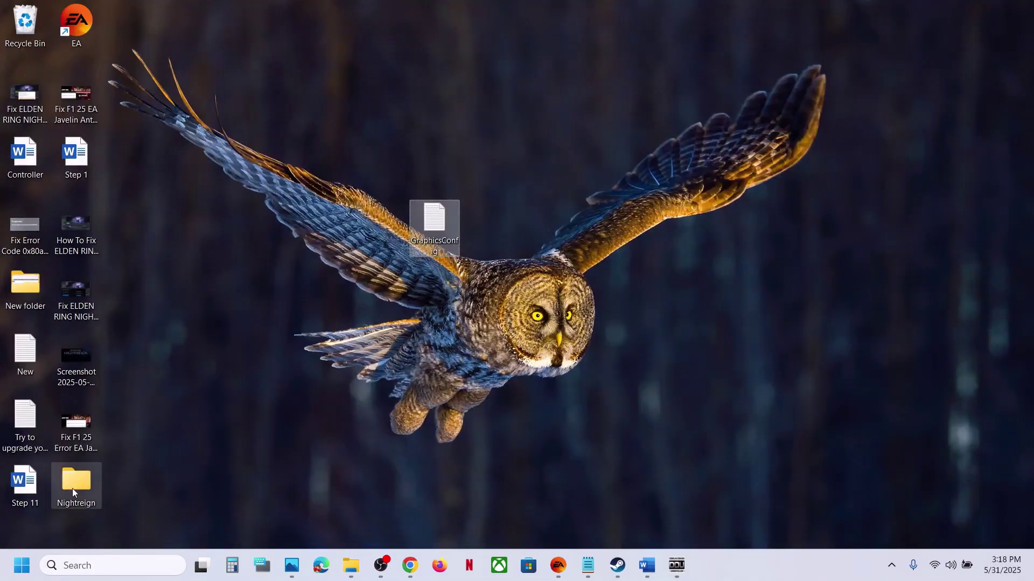
drag(72, 489, 453, 278)
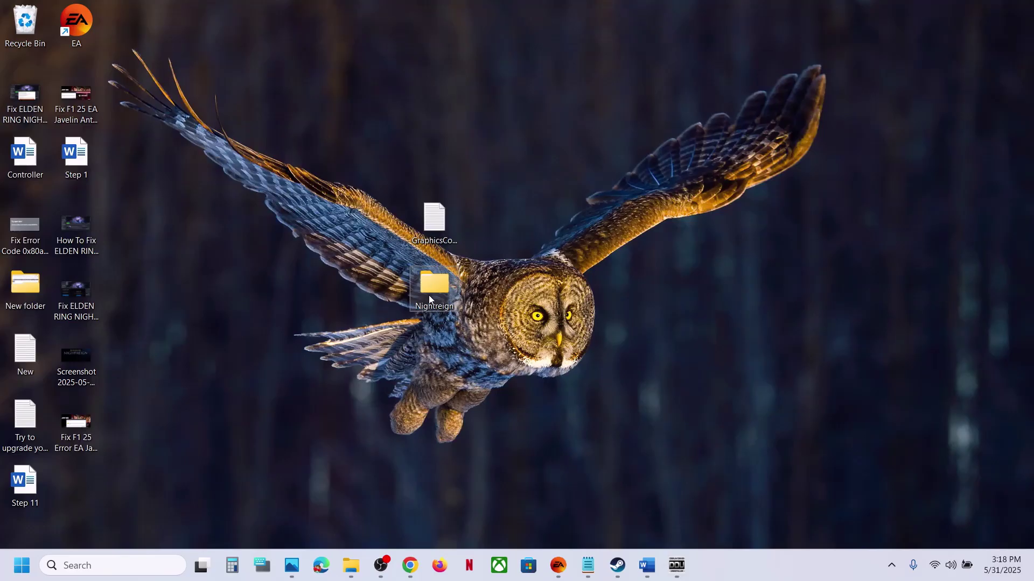
Step: Rename the original Nightreign folder in AppData\Roaming to Nightreign.old
click(351, 565)
click(419, 506)
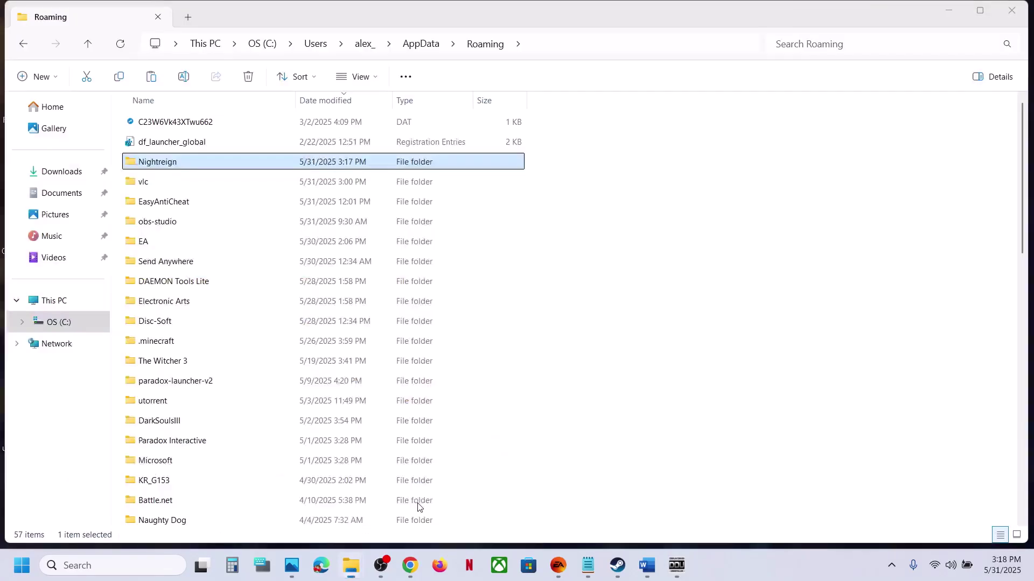
right_click(188, 169)
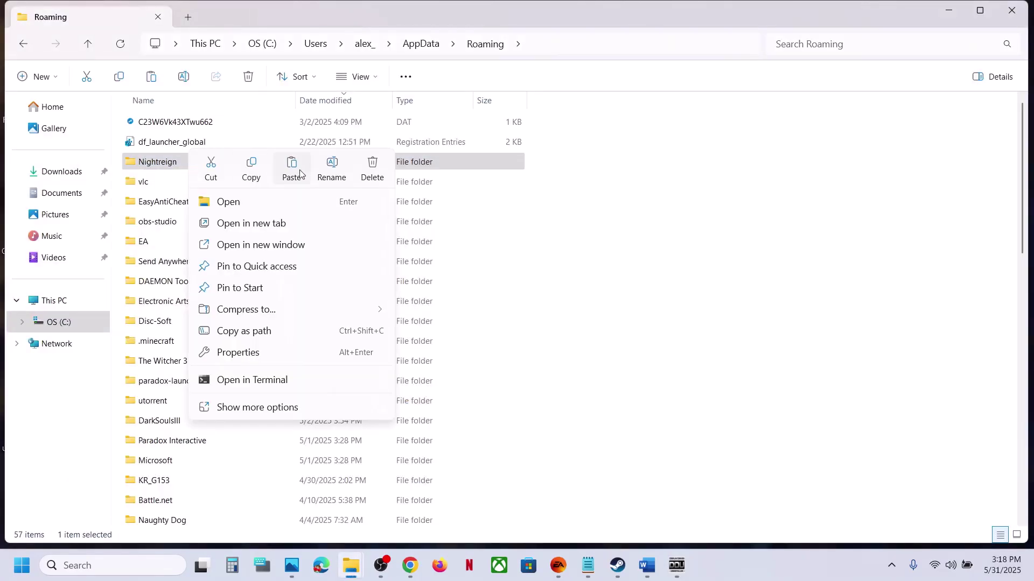
click(331, 169)
click(191, 163)
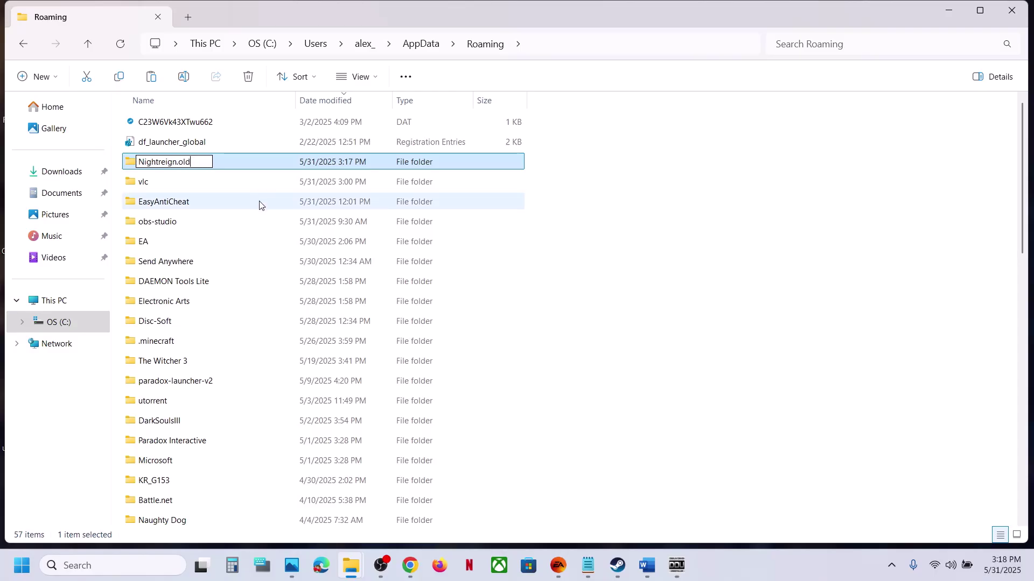
click(591, 534)
Step: Return to the Word guide and review Step 12 about verifying the game files
click(618, 565)
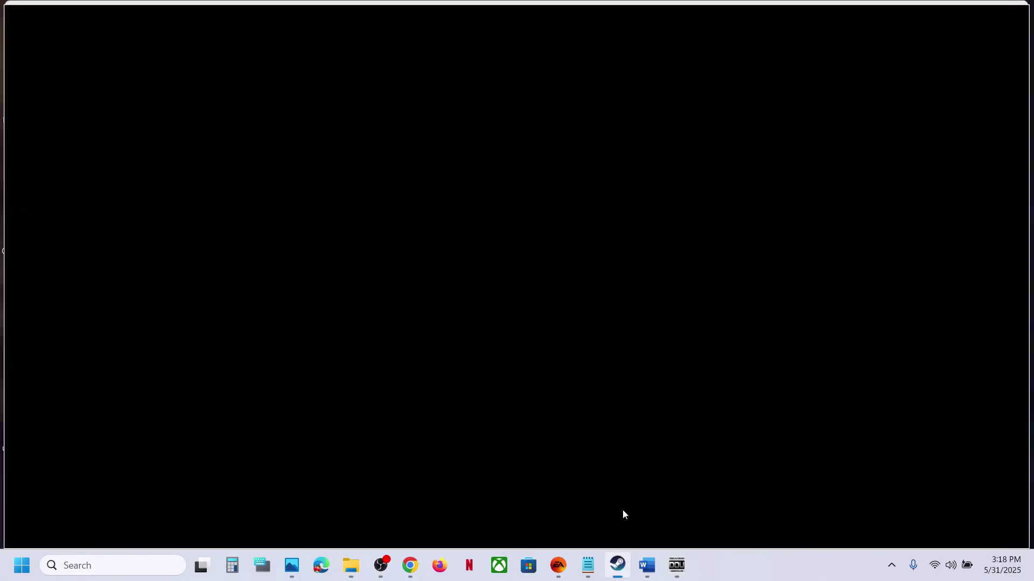
click(649, 564)
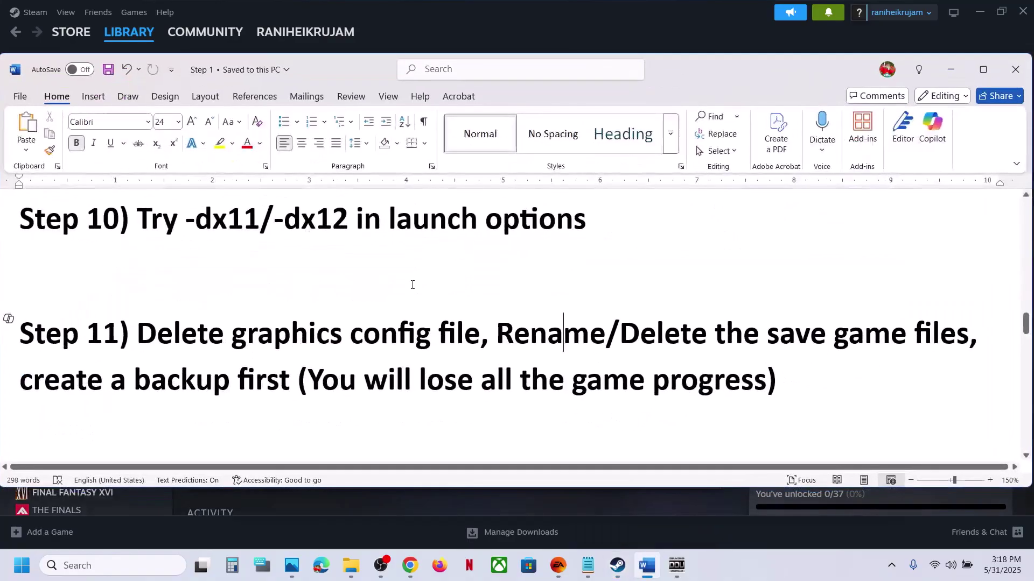
scroll(412, 285, down, 3)
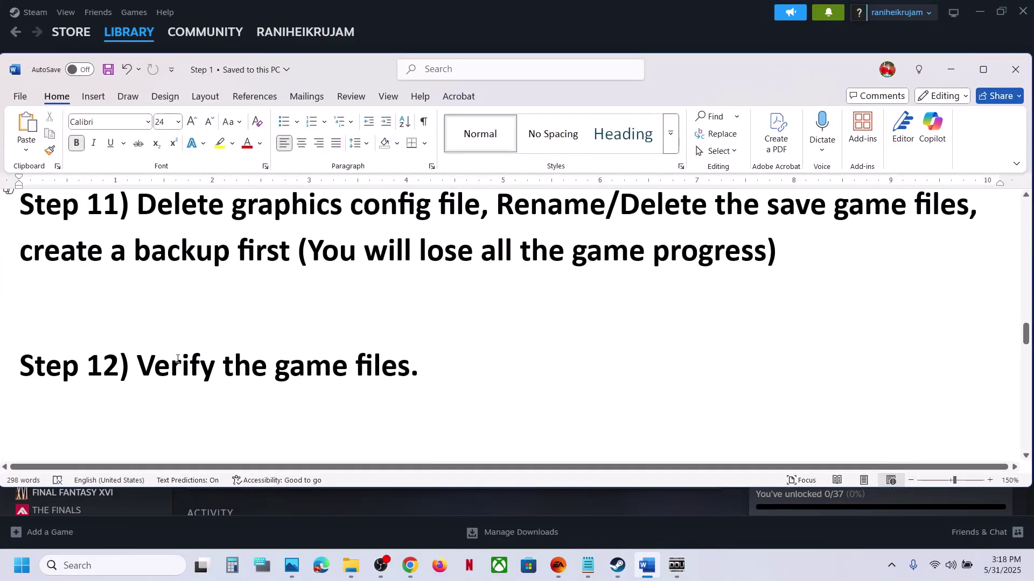
drag(178, 359, 420, 368)
Step: In Steam, view the file integrity option in ELDEN RING NIGHTREIGN's Installed Files properties and close the properties
click(561, 17)
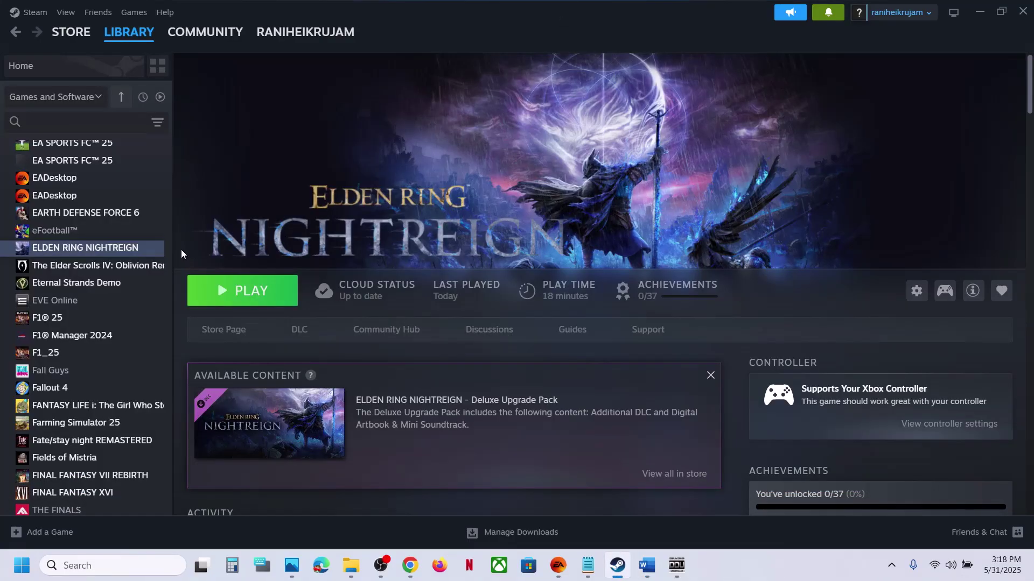
right_click(143, 249)
click(189, 357)
click(301, 204)
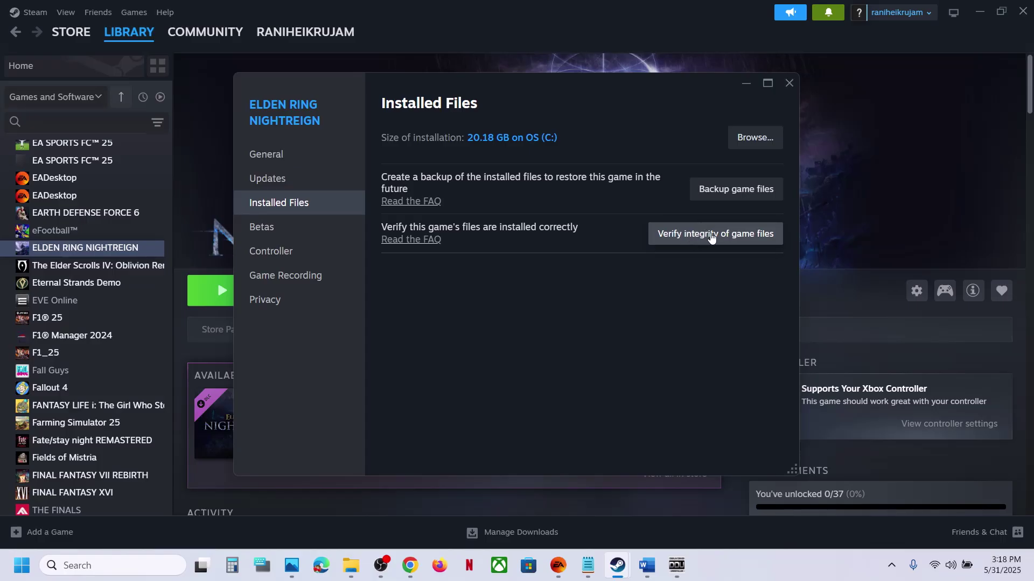
click(789, 84)
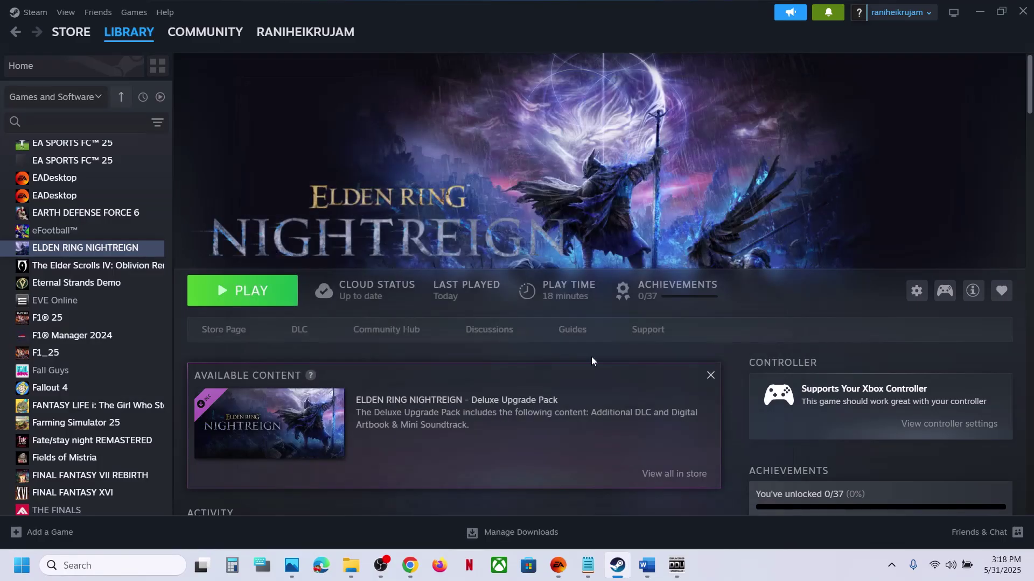
Step: Review Step 13 in the Word guide and append "1909 24h2" to the end of its line
click(654, 564)
scroll(434, 367, down, 3)
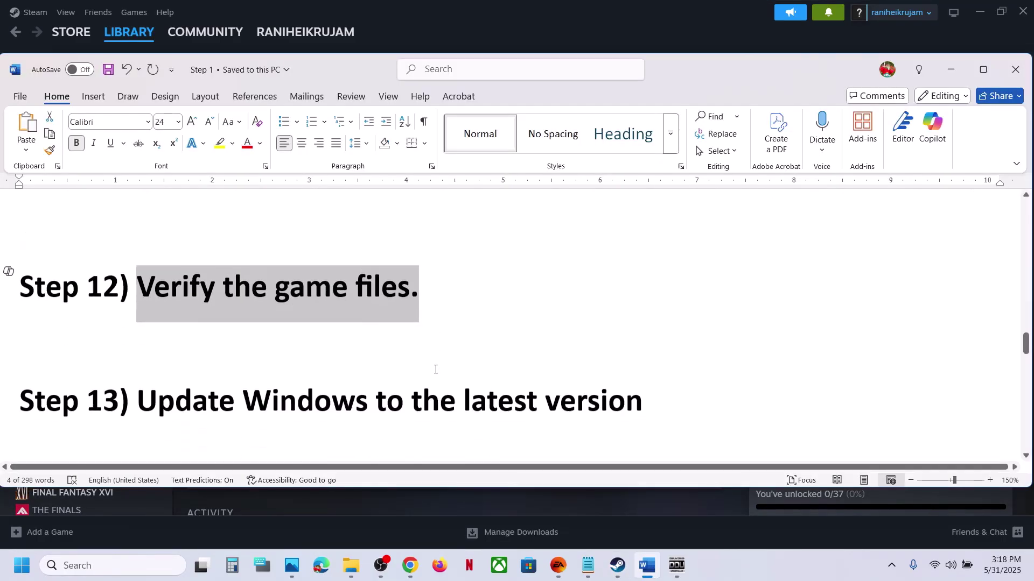
scroll(436, 369, up, 1)
drag(138, 363, 616, 379)
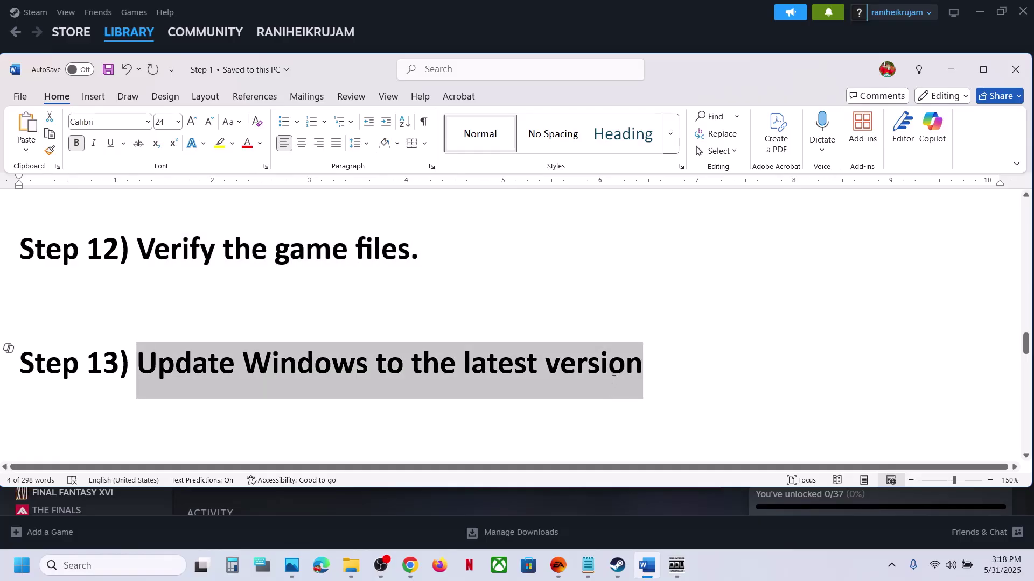
click(655, 370)
text(1909 24)
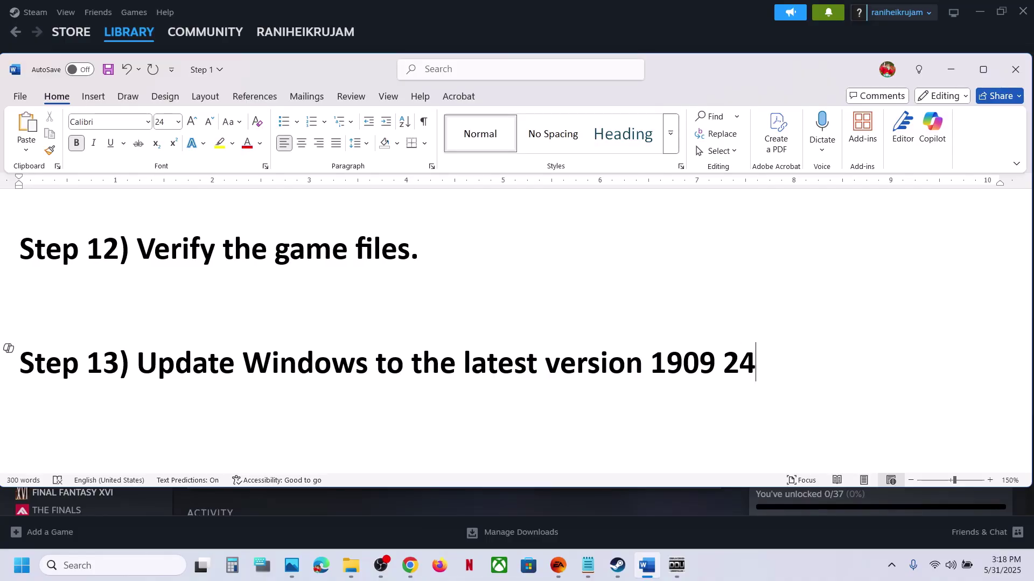
text(h2)
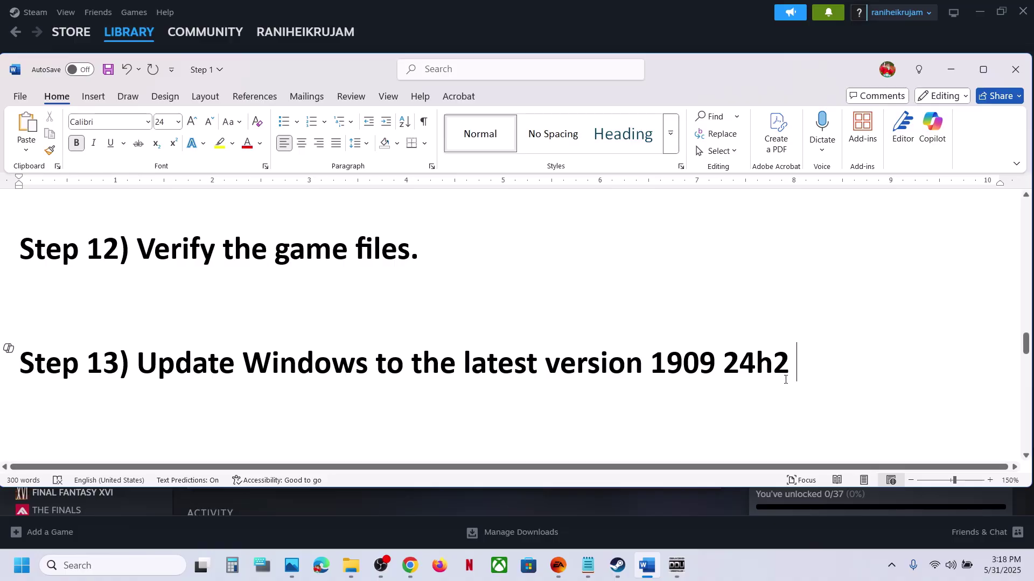
Step: Remove 1909 from the Step 13 line, keeping 24h2, and highlight the remaining version number
key(BackSpace)
key(BackSpace)
key(BackSpace)
key(BackSpace)
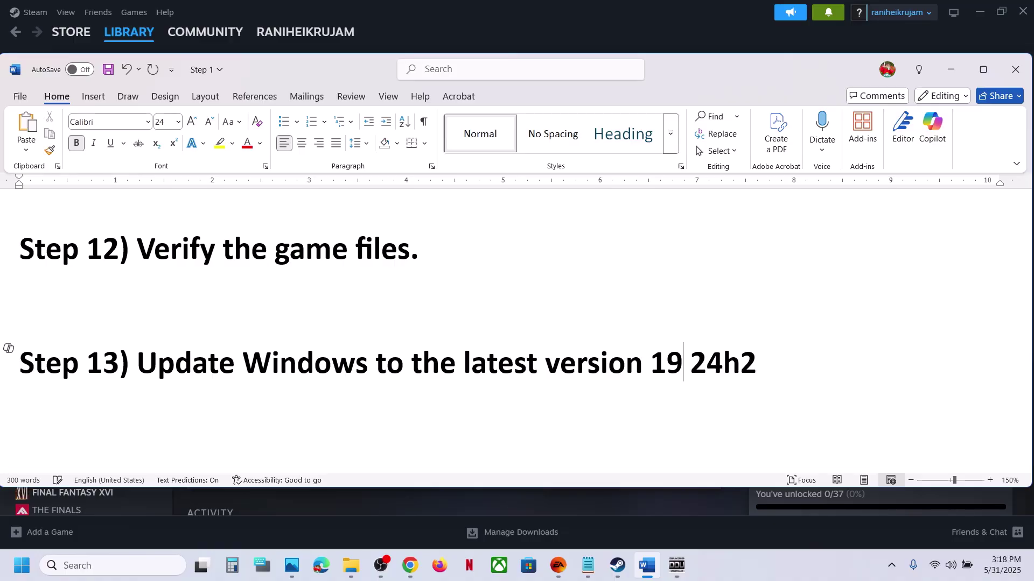
double_click(744, 355)
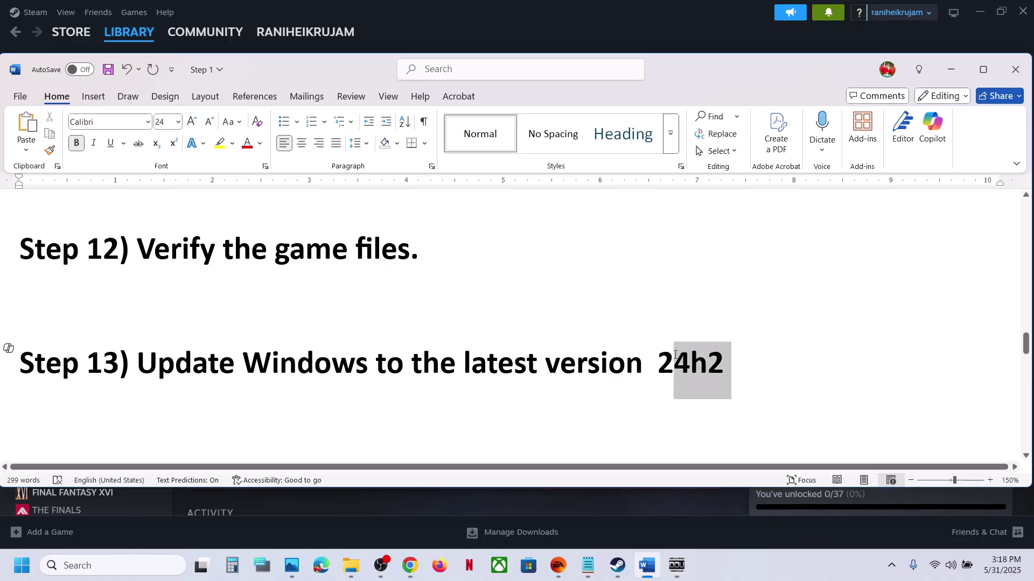
Step: Run winver to check the installed Windows version and close the About Windows dialog
click(140, 568)
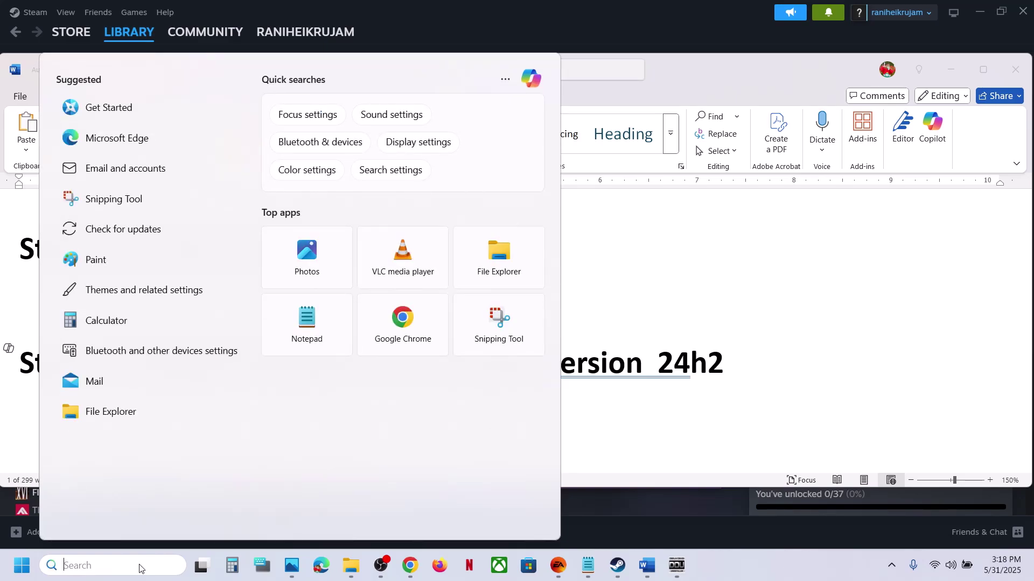
text(winver)
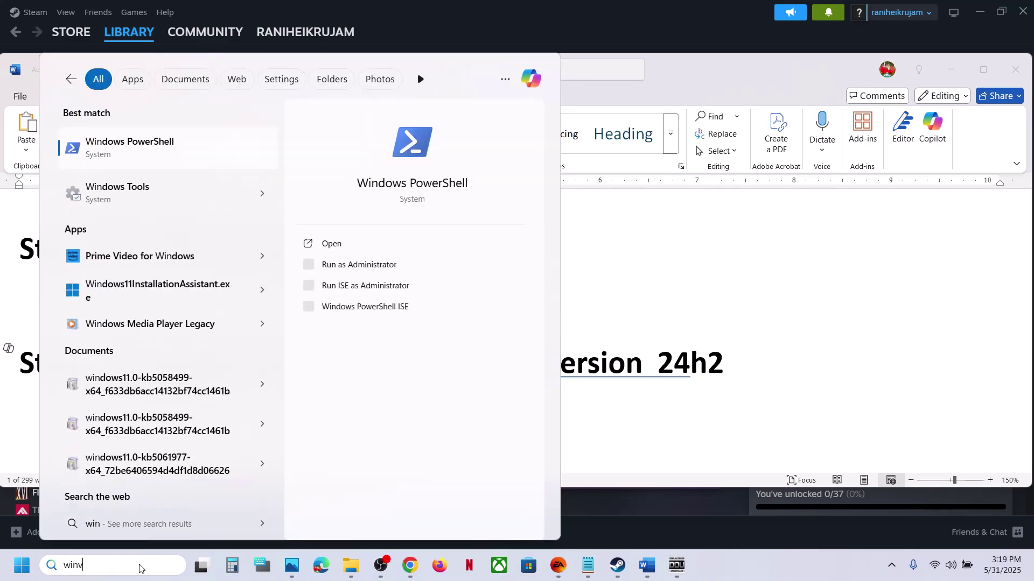
click(129, 143)
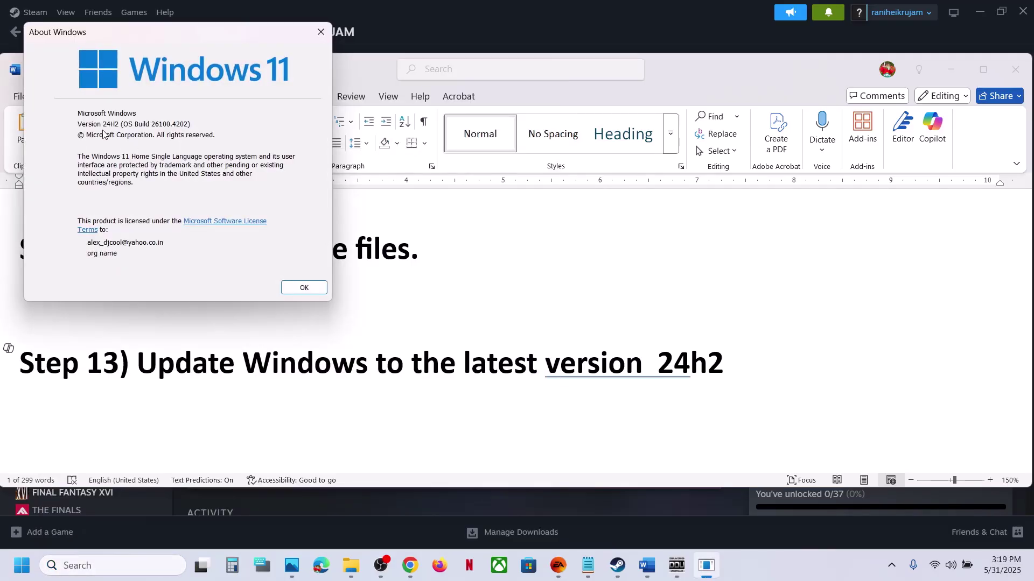
click(323, 32)
Step: Highlight the Step 13 update instruction, check for updates in Windows Update and show the computer's power options
drag(251, 347, 243, 350)
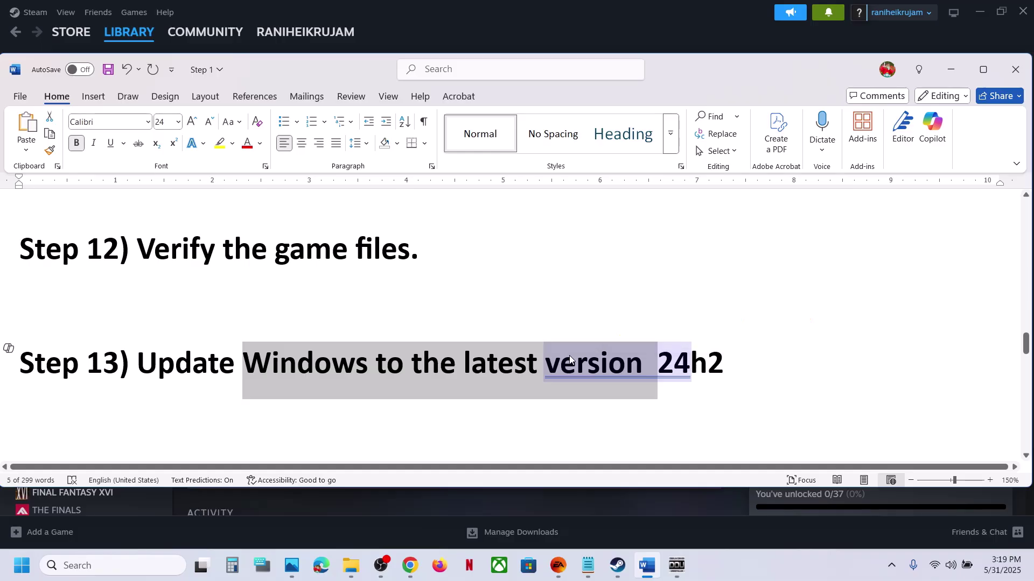
key(super+i)
click(124, 439)
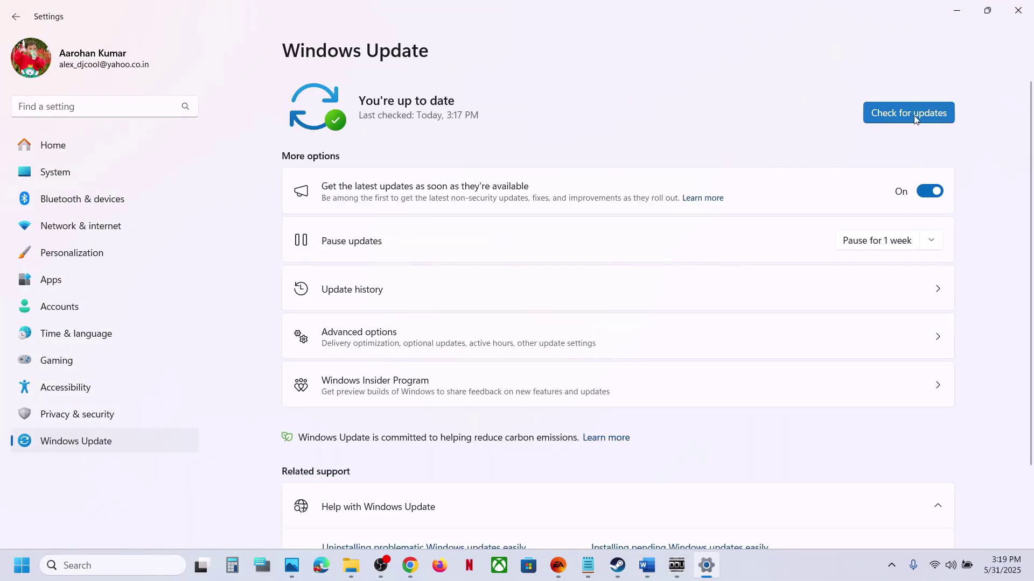
click(915, 119)
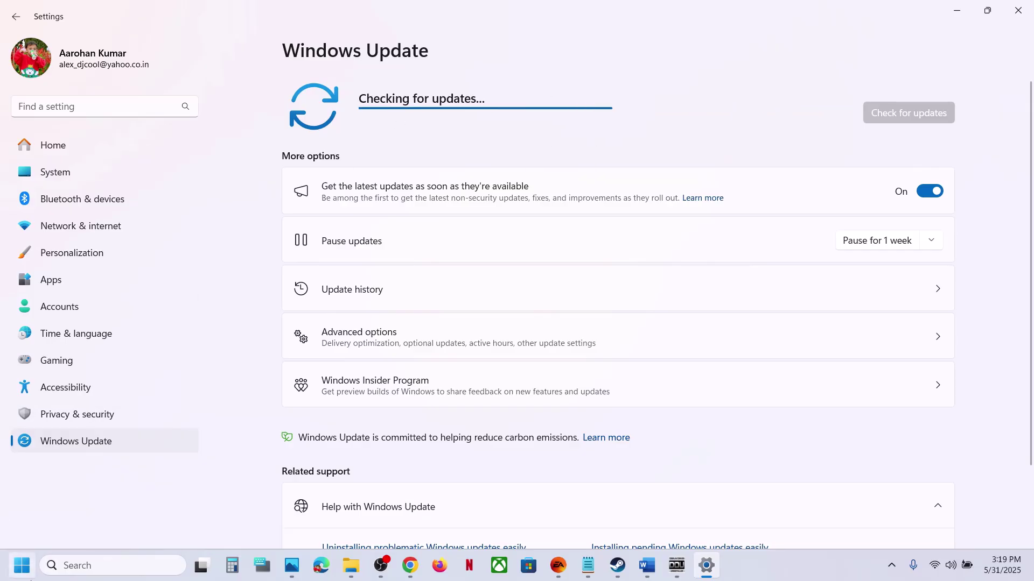
click(22, 566)
click(392, 519)
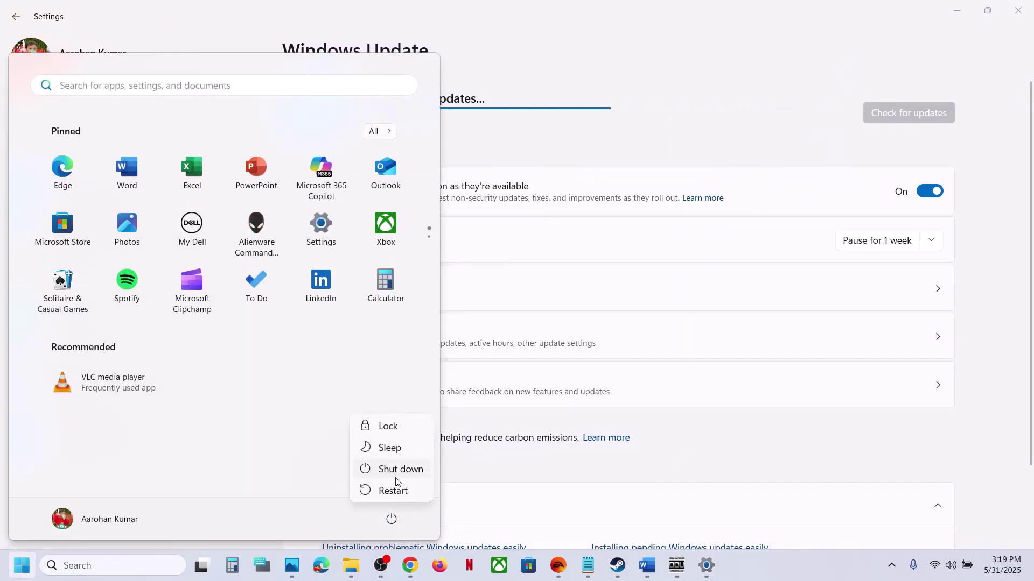
Step: Return to the Word guide and copy the Visual C++ download link listed under Step 14
click(618, 565)
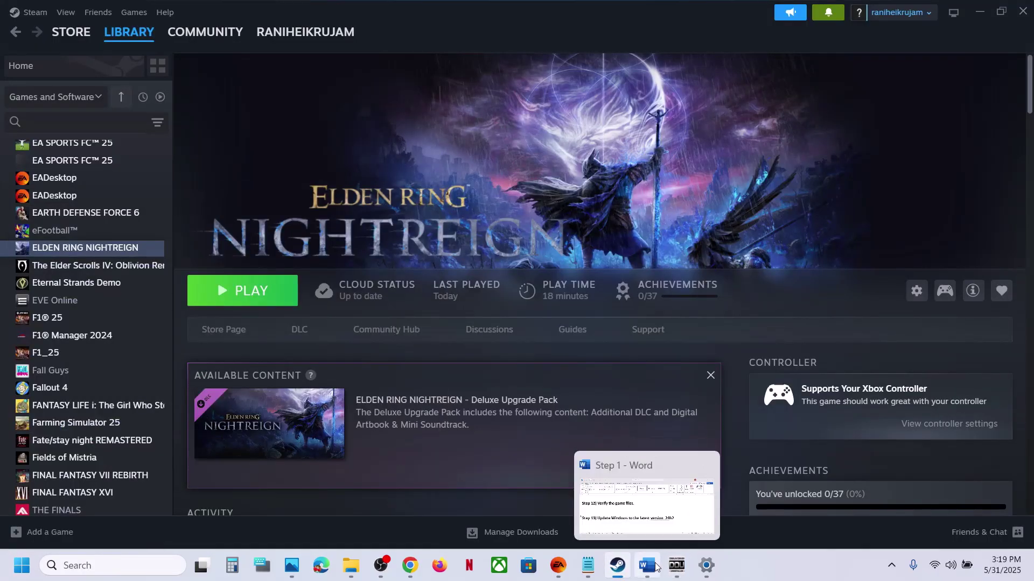
click(647, 566)
scroll(373, 325, down, 2)
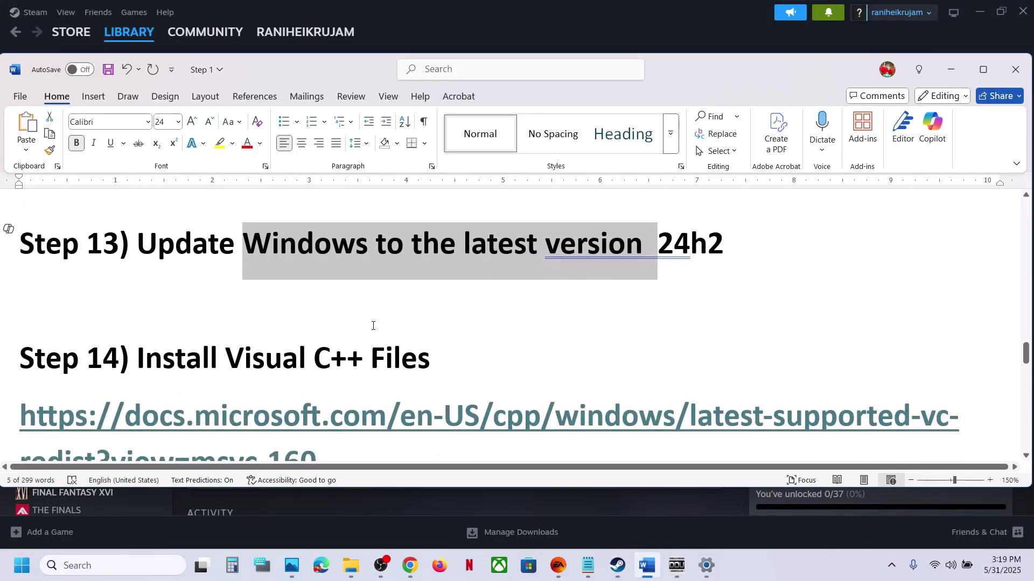
scroll(373, 326, down, 2)
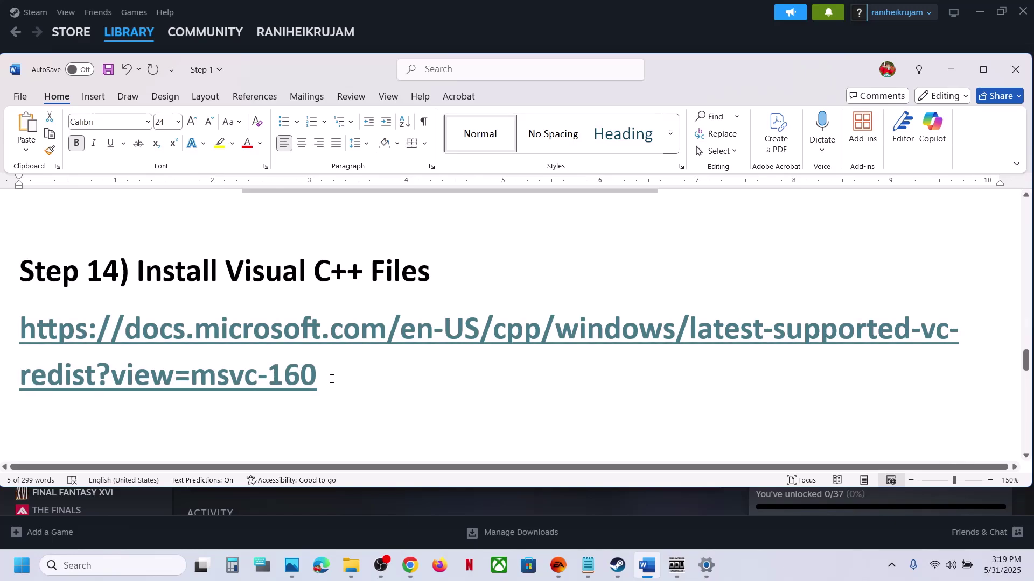
triple_click(331, 379)
key(ctrl+c)
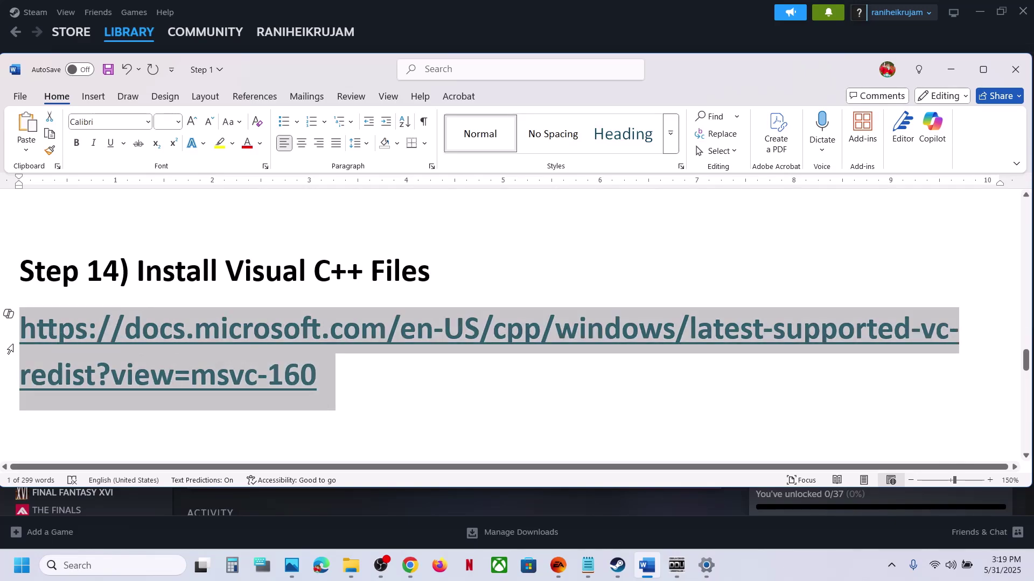
Step: Switch to Chrome and load the copied Microsoft Visual C++ redistributable link in a new tab
click(410, 566)
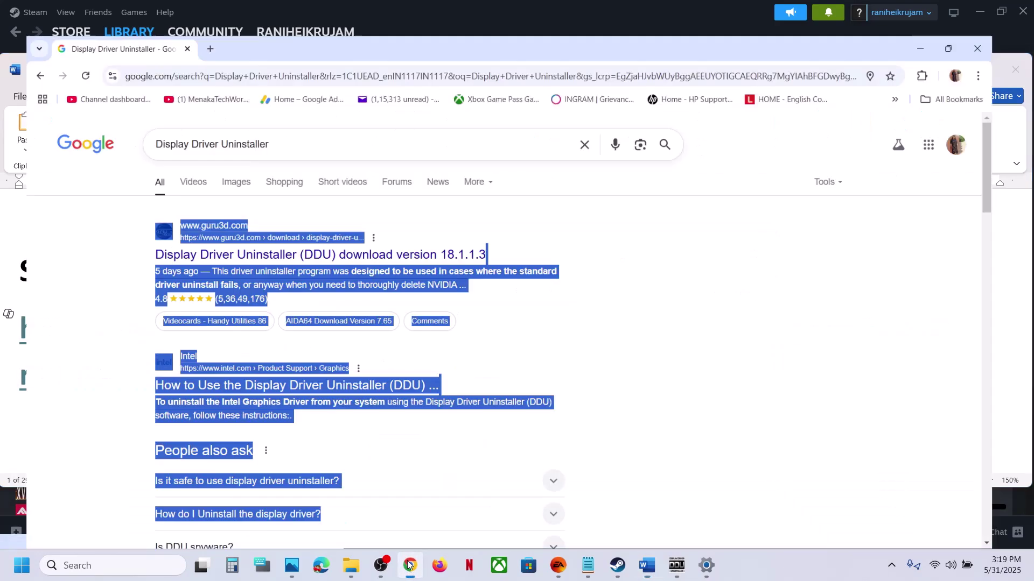
click(197, 13)
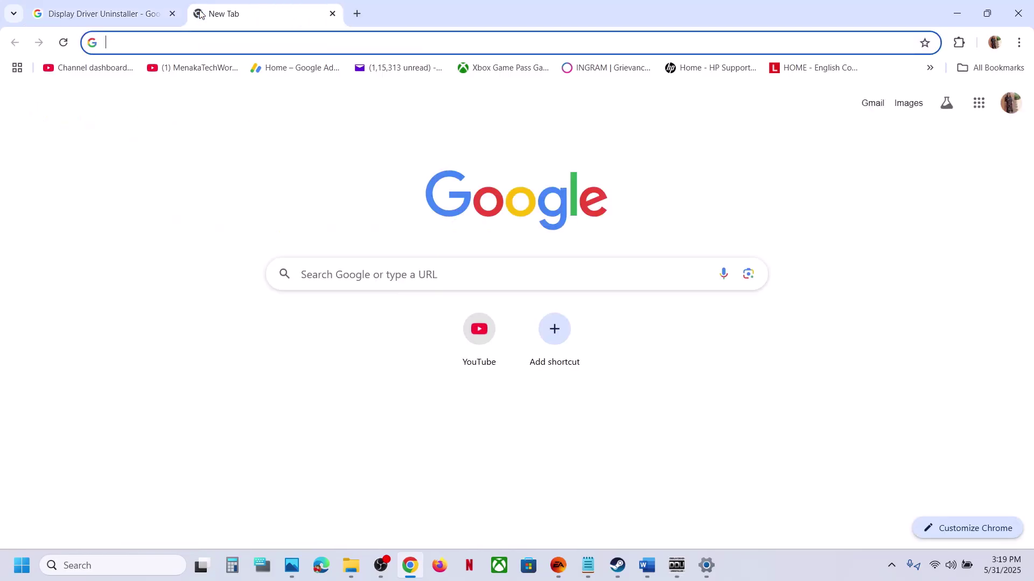
key(ctrl+v)
key(Return)
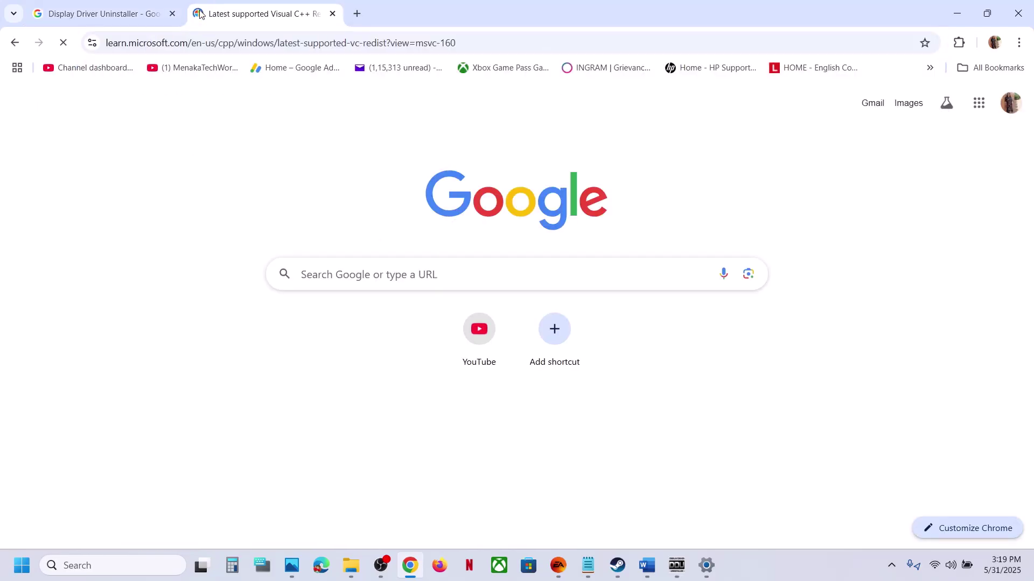